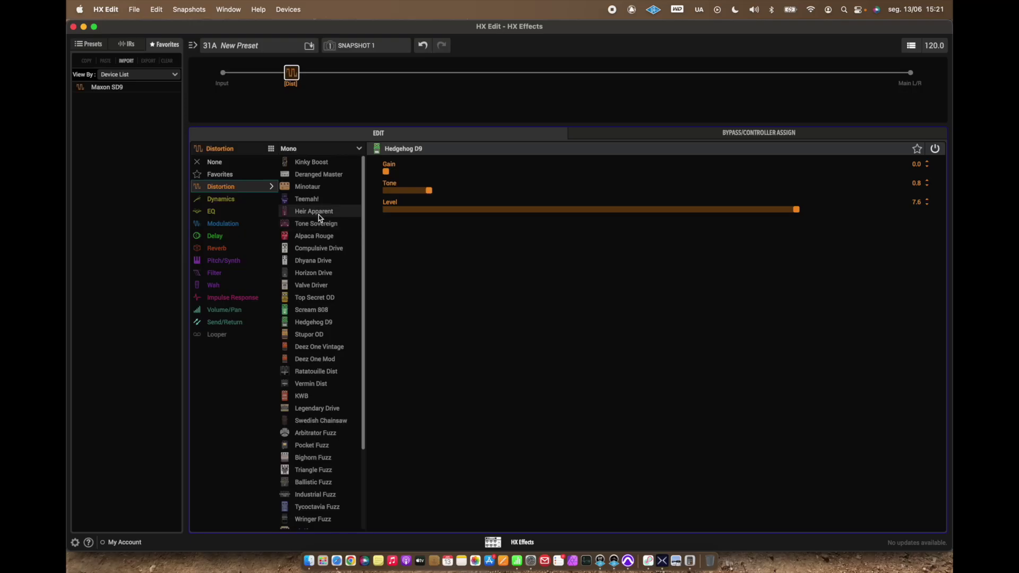
- Change the distortion block to the Heir Apparent model with Gain Mod set to Normal, and compare it engaged and bypassed
click(318, 215)
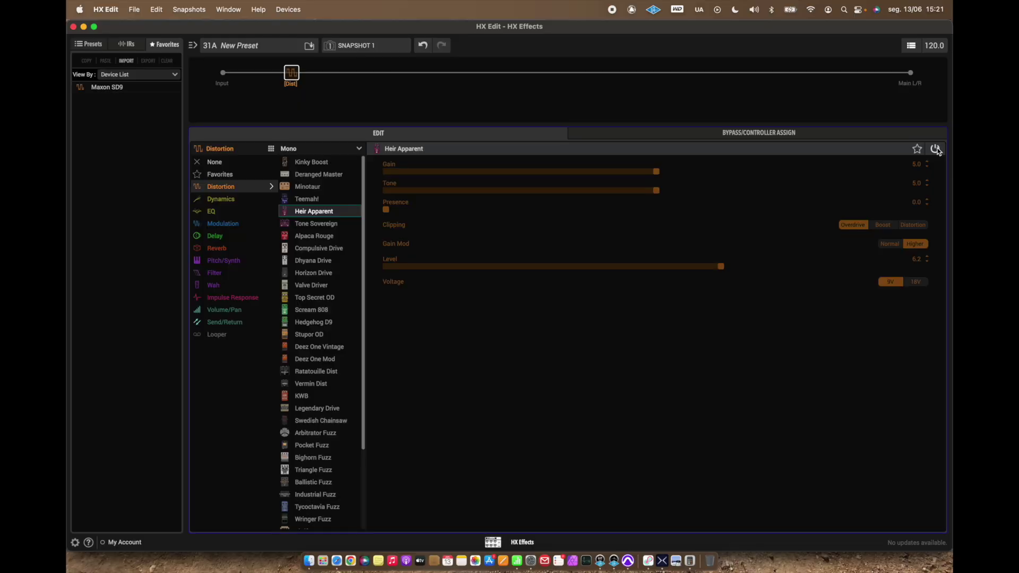
click(936, 150)
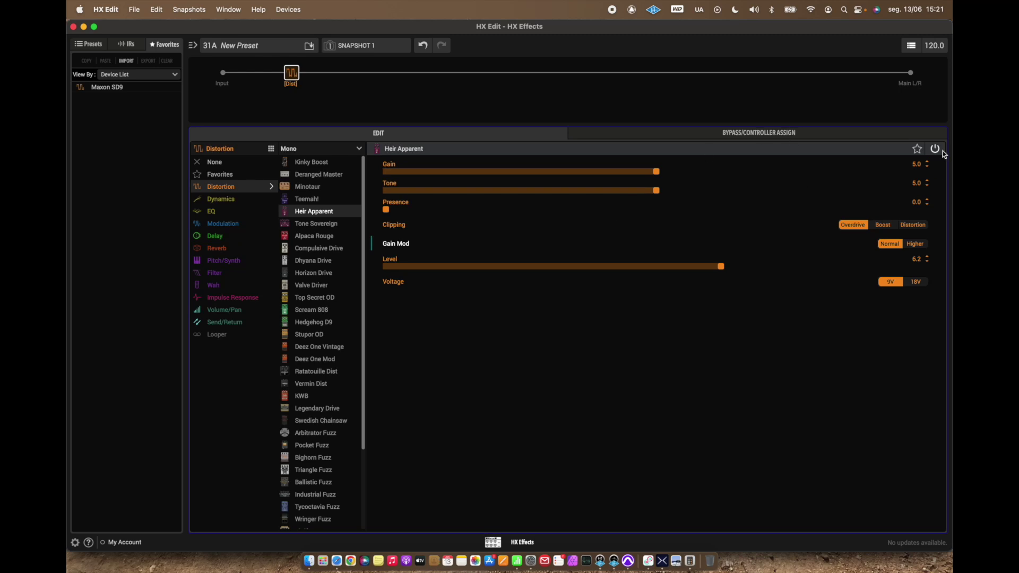
click(936, 150)
click(936, 149)
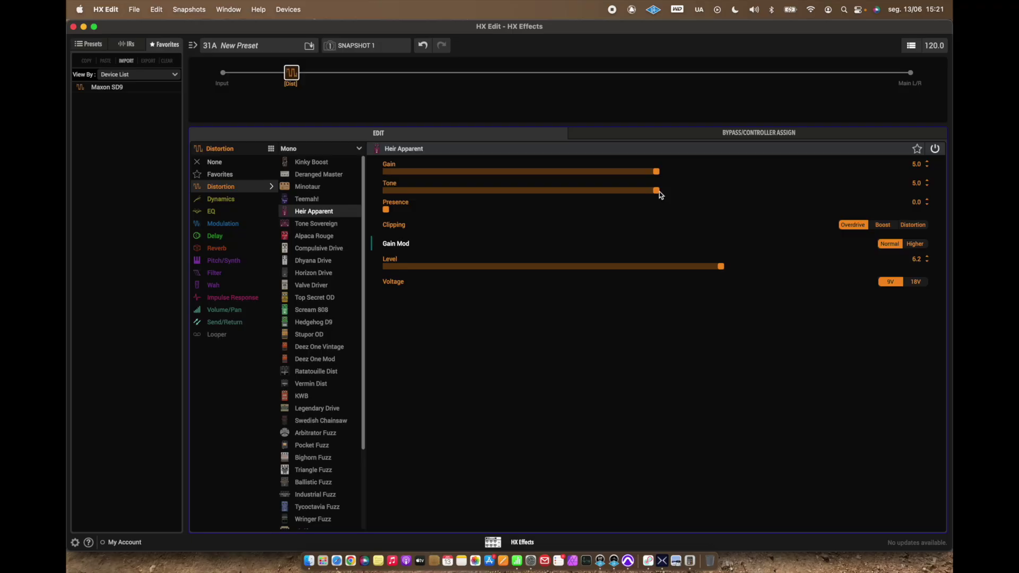
- Set the Heir Apparent's Gain to 7.3, Tone to 5.9 and Presence to 1.8, comparing the sound with bypass
drag(656, 190, 677, 190)
click(933, 150)
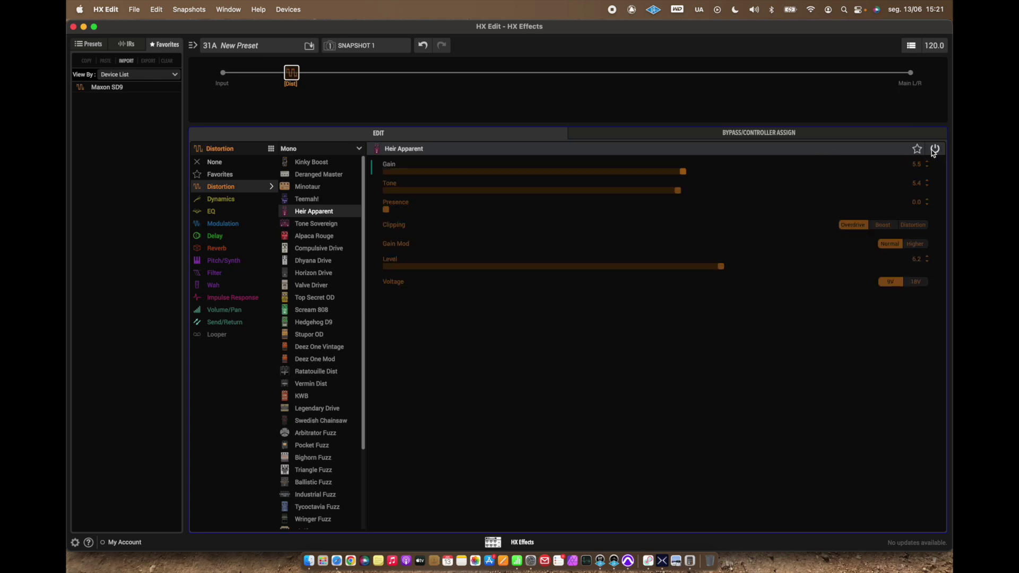
click(932, 150)
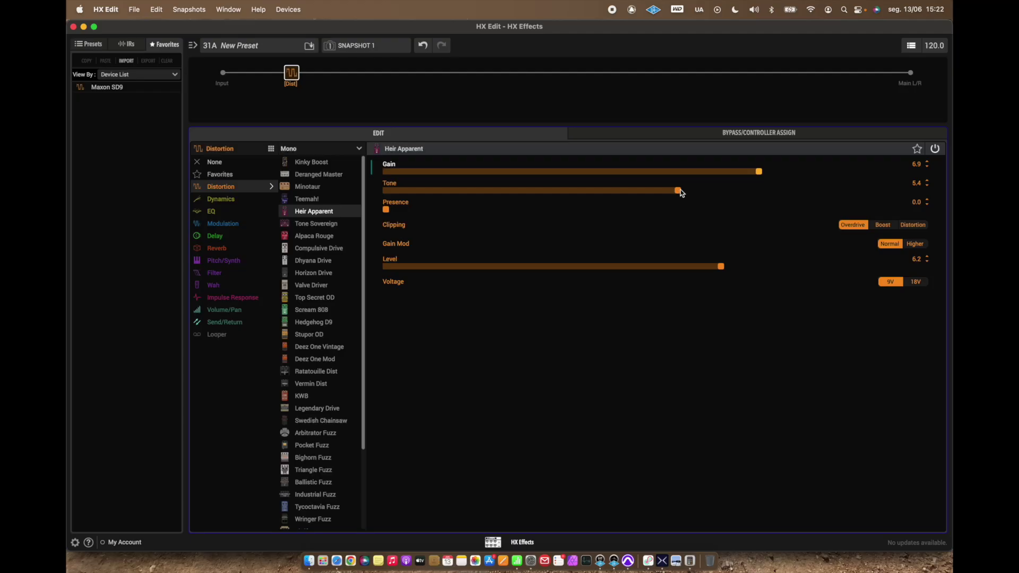
drag(680, 189, 704, 190)
drag(385, 209, 438, 210)
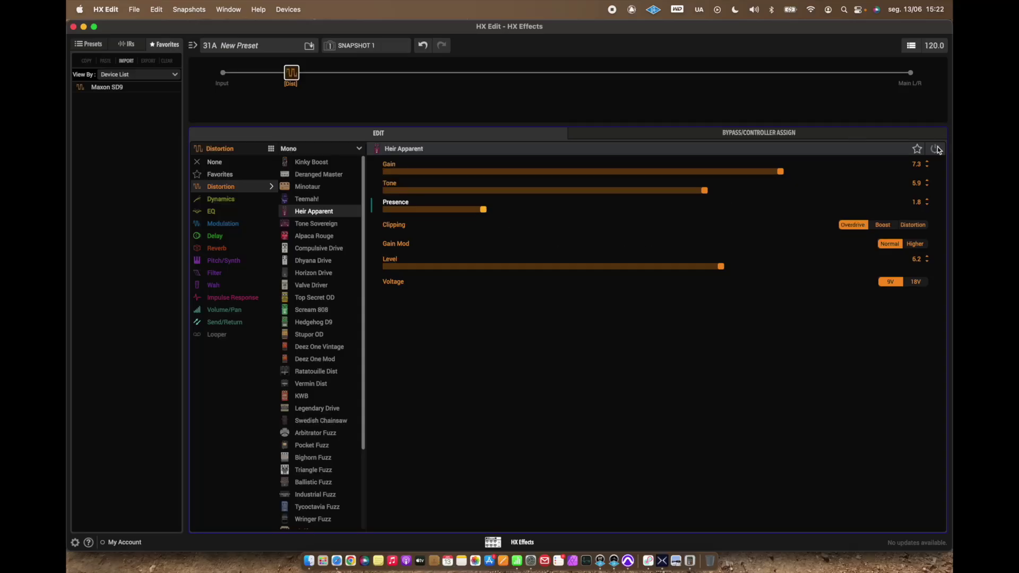
click(936, 149)
click(936, 149)
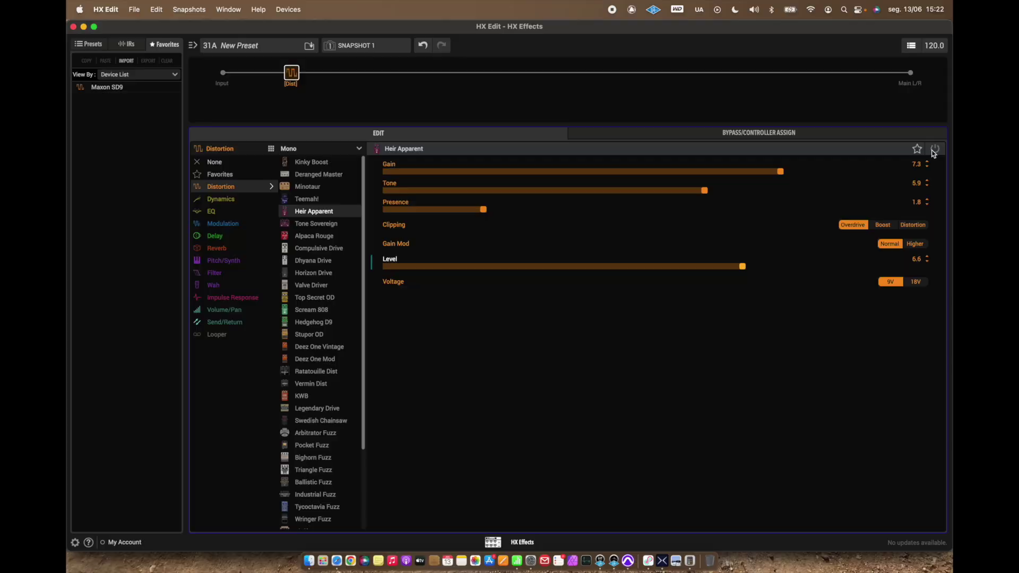
- Check the Heir Apparent at Level 6.6 against bypass and save it as a new favorite named KOT
click(933, 151)
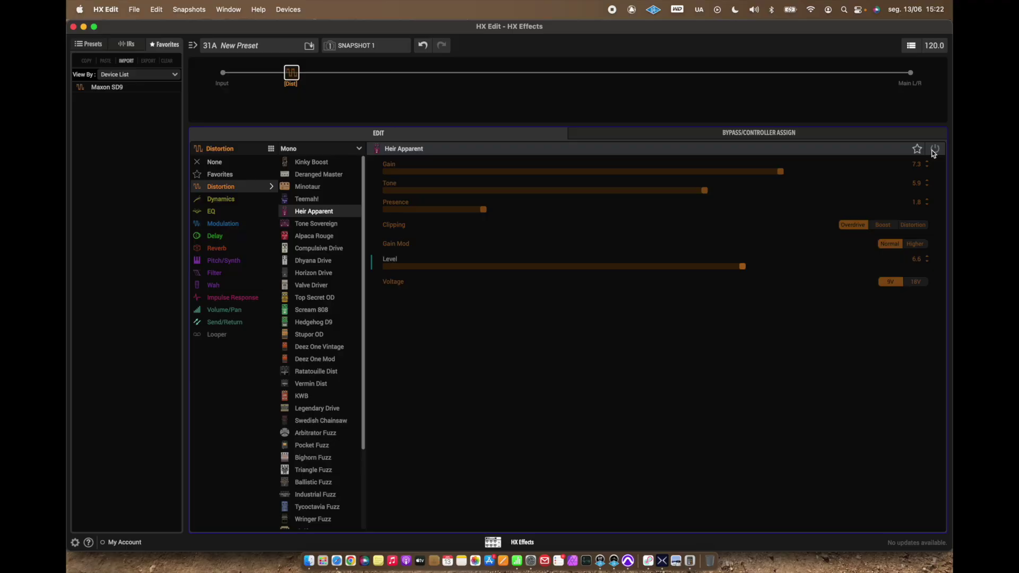
click(933, 151)
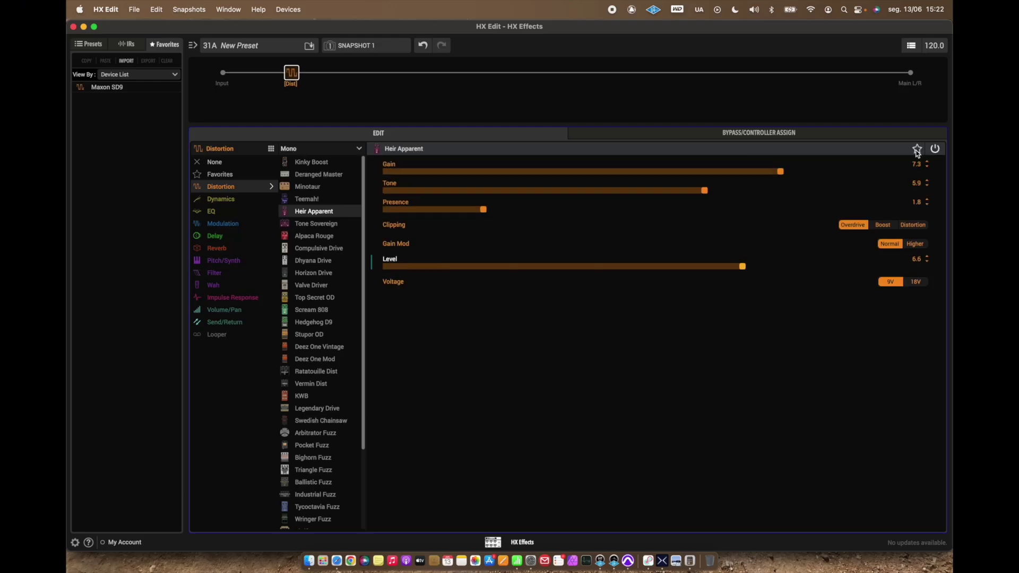
click(916, 151)
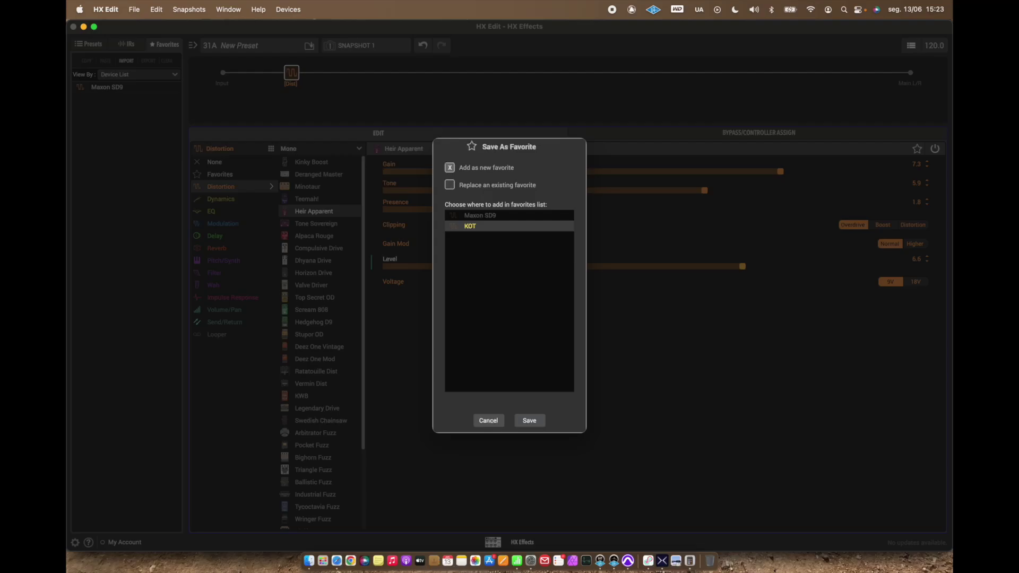
key(Return)
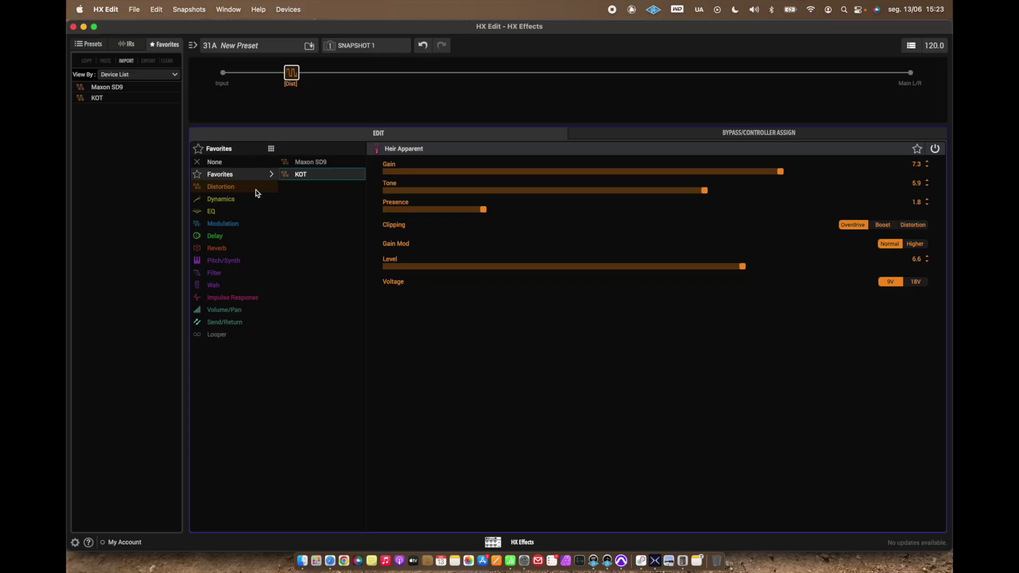
- Load the Industrial Fuzz distortion and sweep its Stability down to 0.0 and back up to 10.0
mouse_move(255, 189)
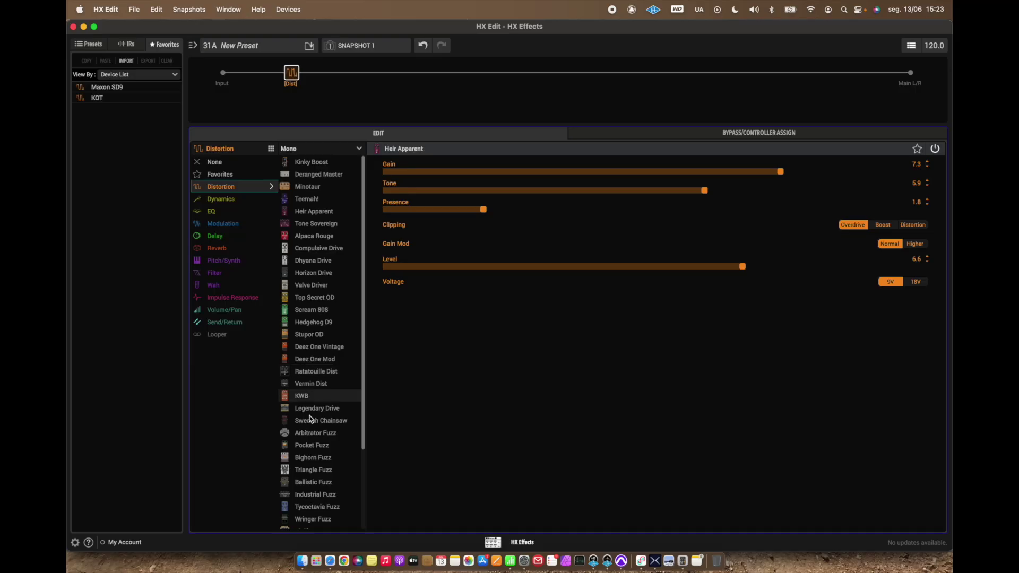
click(359, 494)
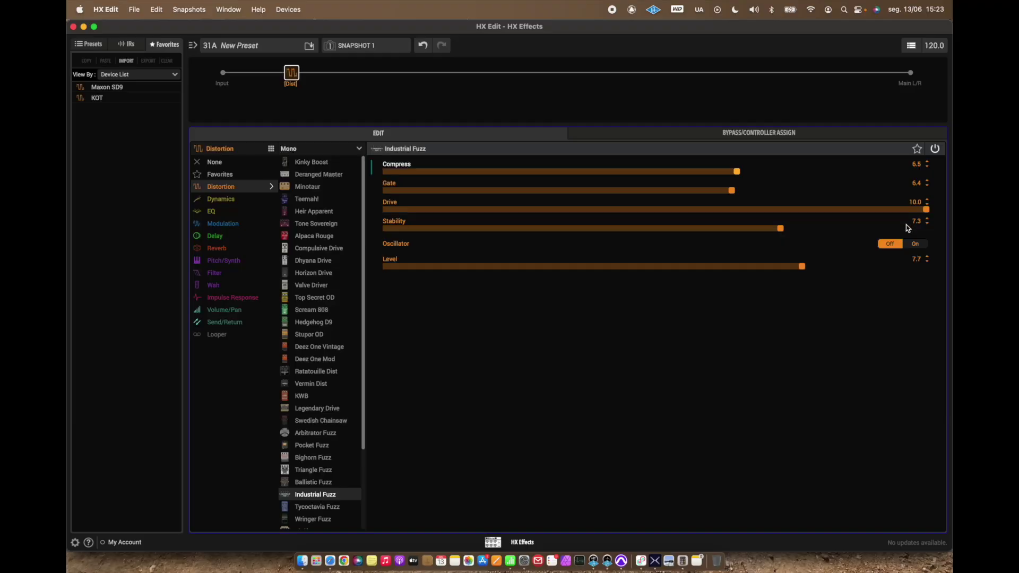
drag(905, 228, 939, 232)
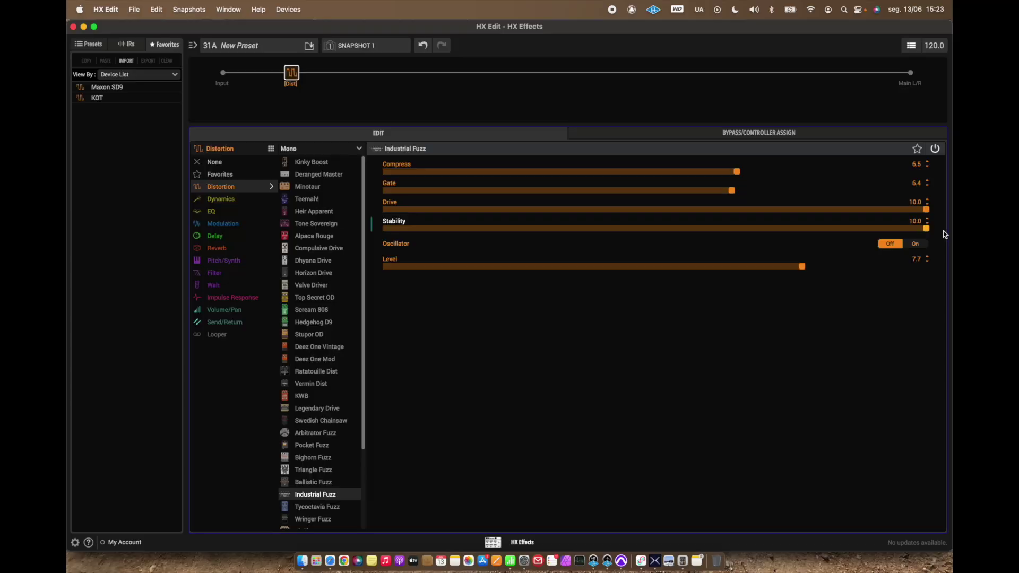
click(390, 231)
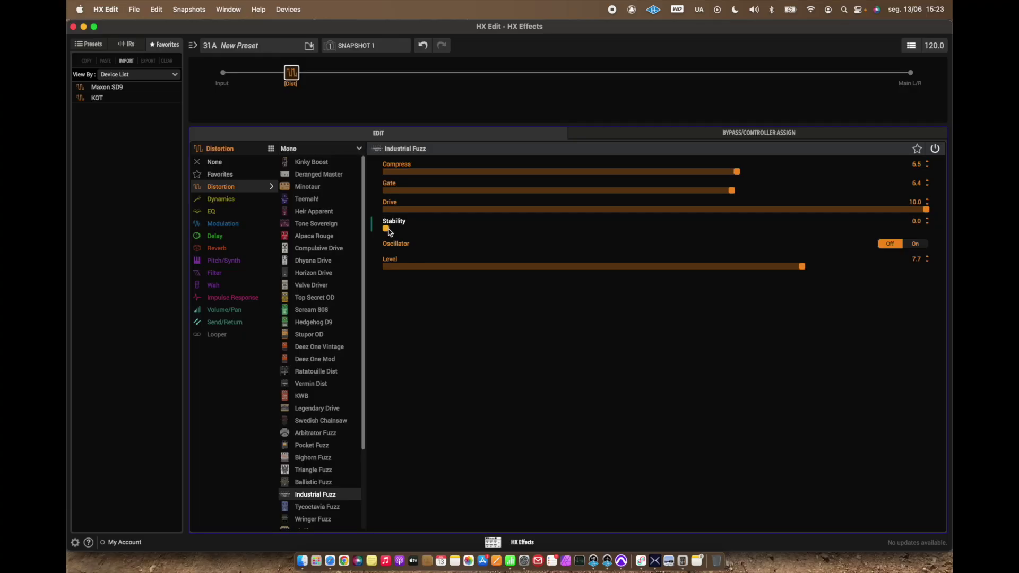
drag(389, 230, 953, 205)
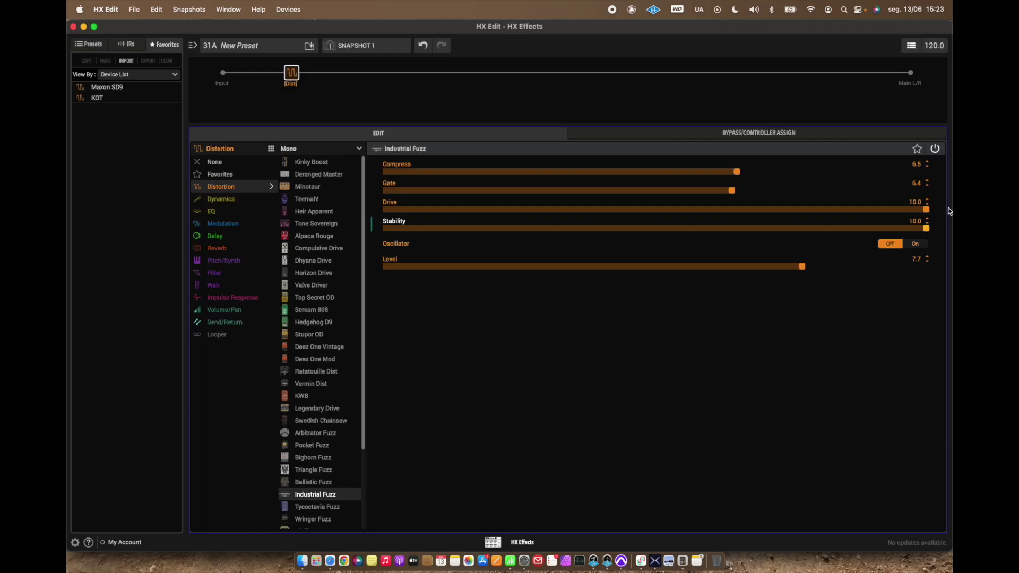
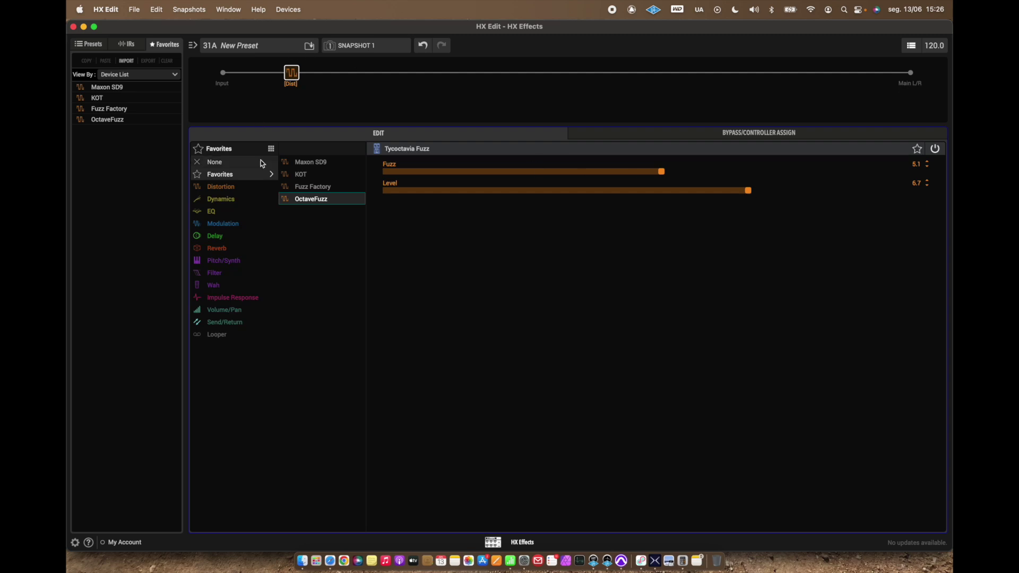
- Replace the block with the Kinky Comp dynamics model and set Sensitivity to 3.7 and Mix to 36 %
click(243, 198)
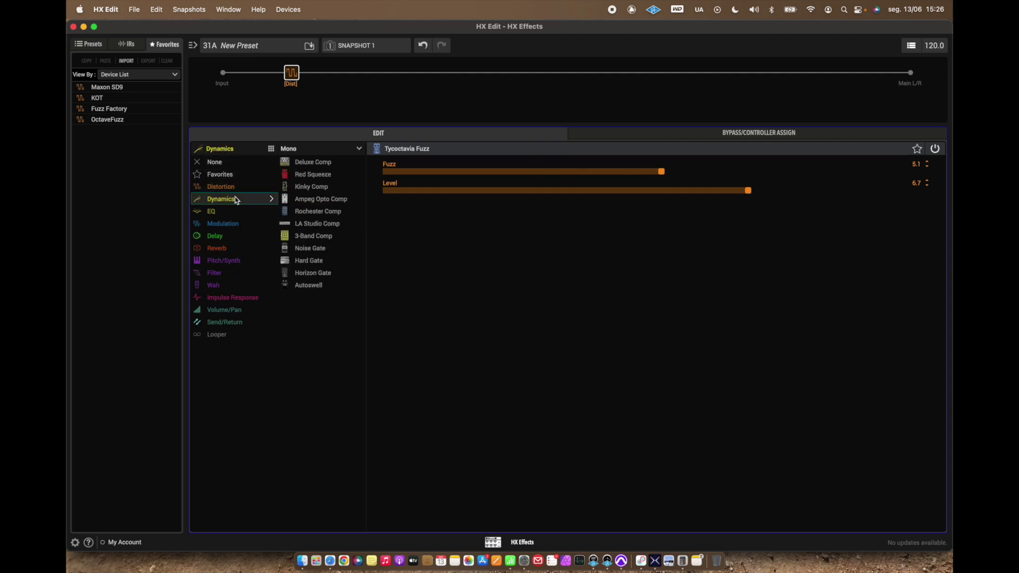
click(336, 187)
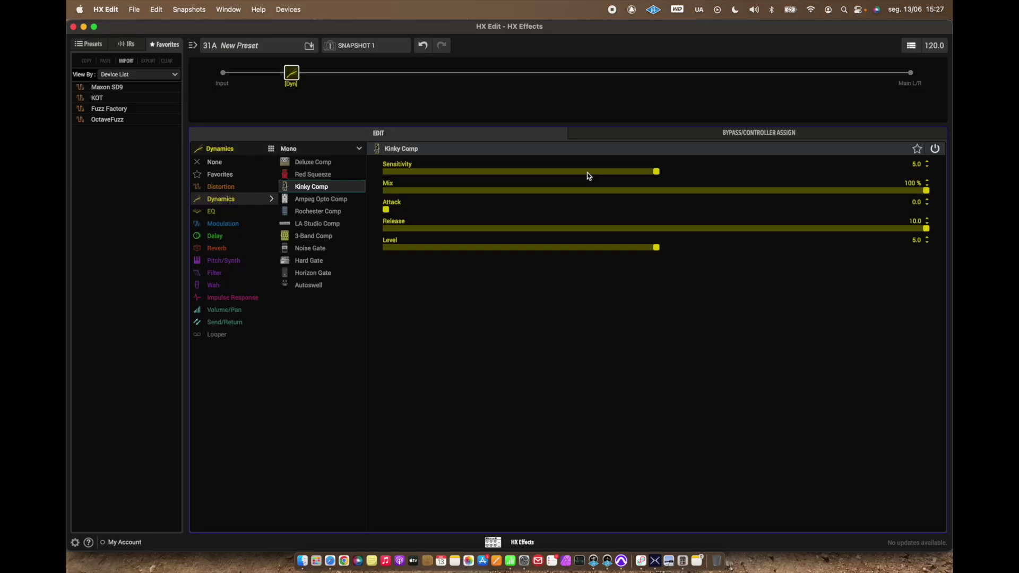
click(587, 172)
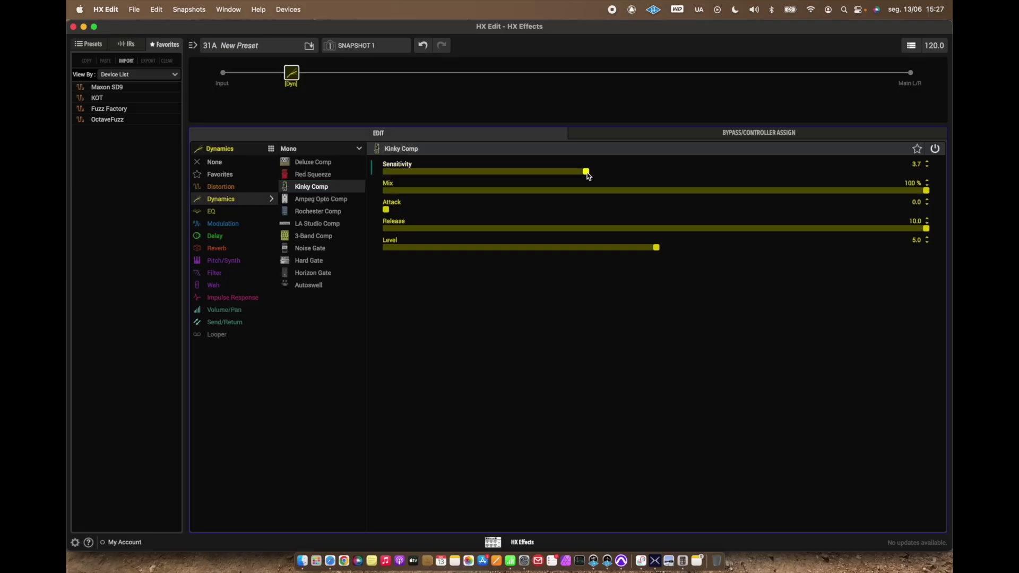
click(634, 191)
click(581, 191)
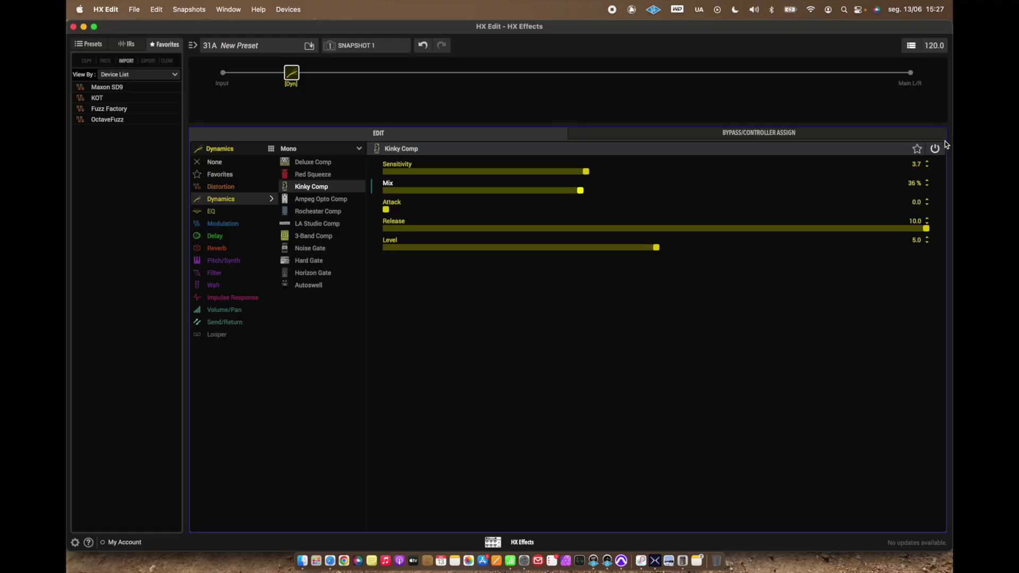
- Compare the Kinky Comp with bypass, set Mix to 38 % and Level to 6.2, and save it as a new favorite named SP compressor
click(935, 149)
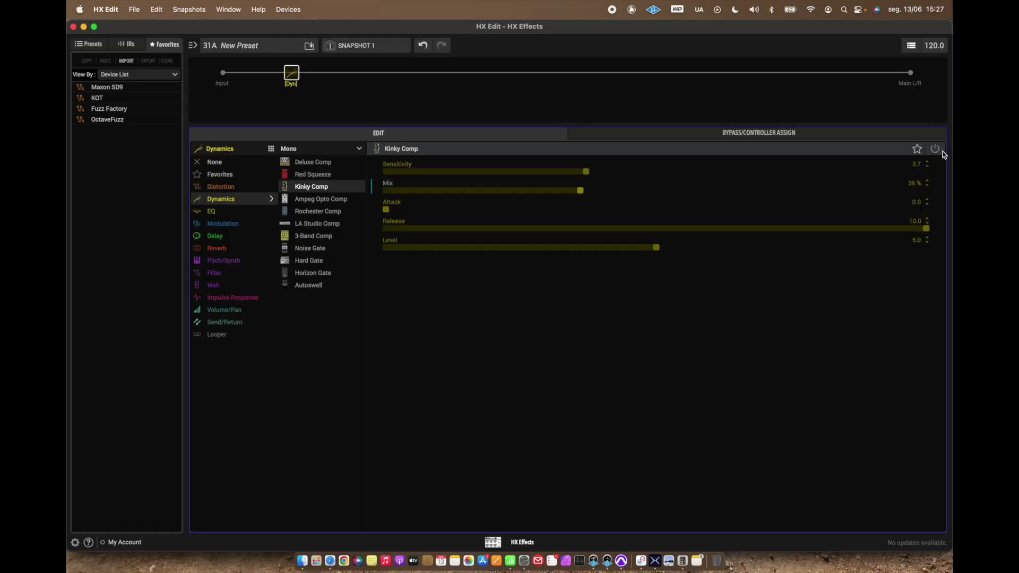
click(935, 149)
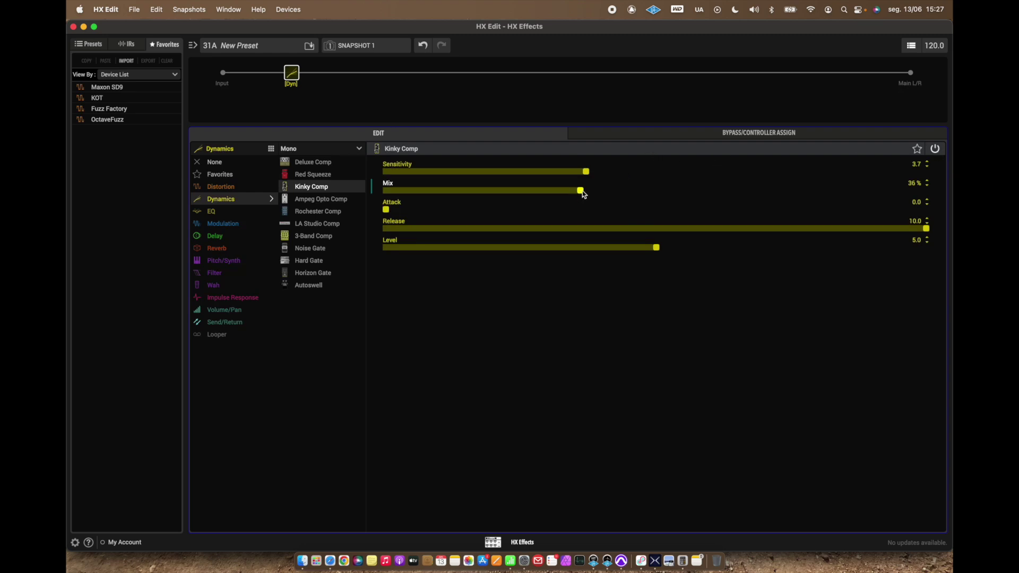
drag(660, 247, 687, 254)
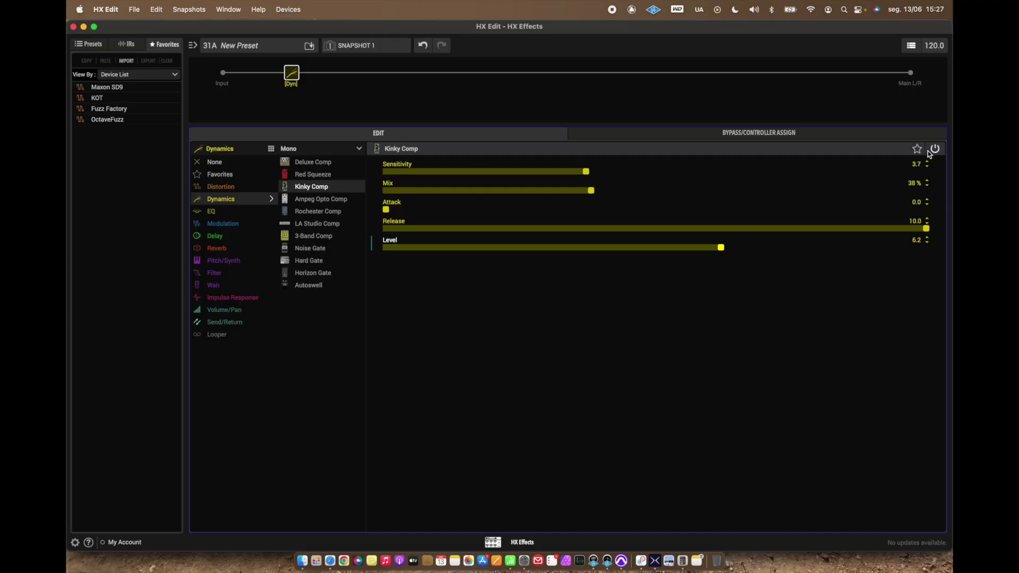
click(919, 152)
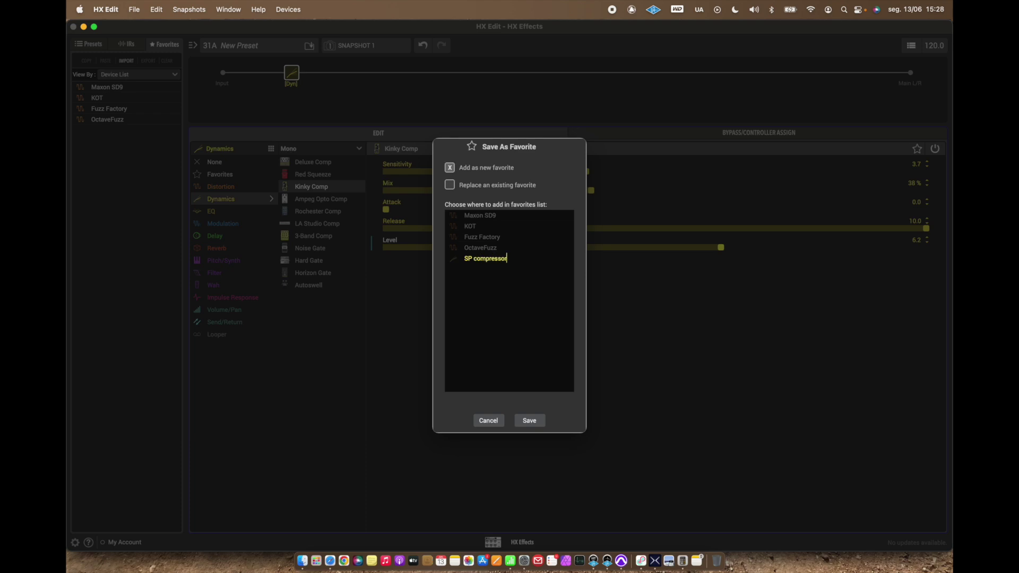
key(Return)
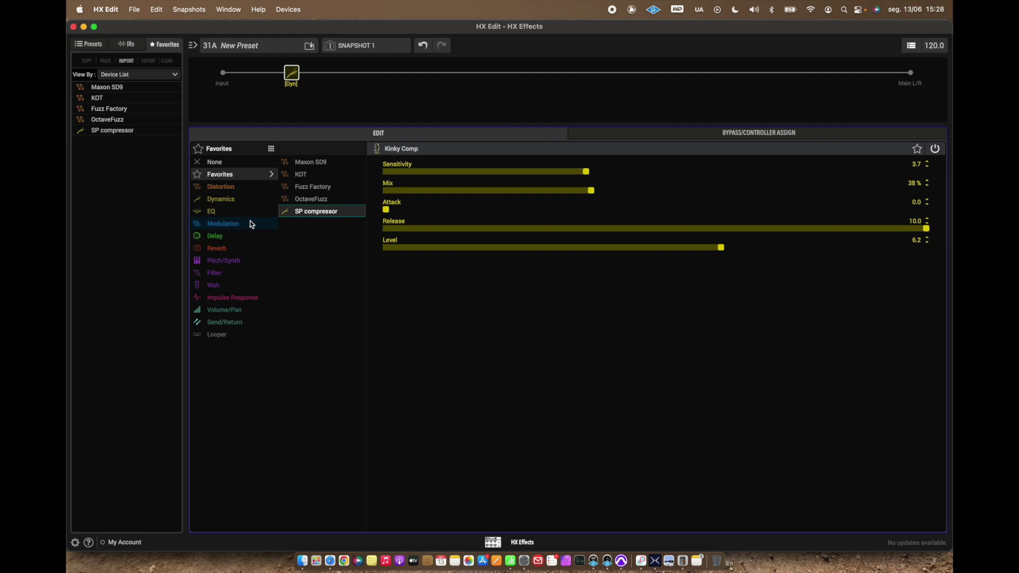
- Audition the Legacy modulation model Rotary Drum/Horn in the block and replace it with Rotary Drum
mouse_move(250, 221)
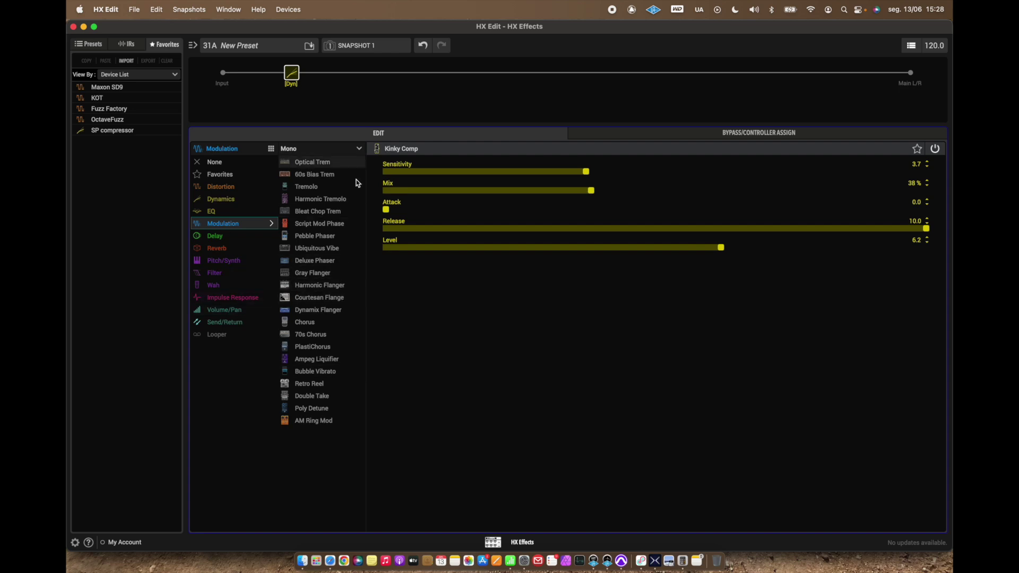
click(359, 149)
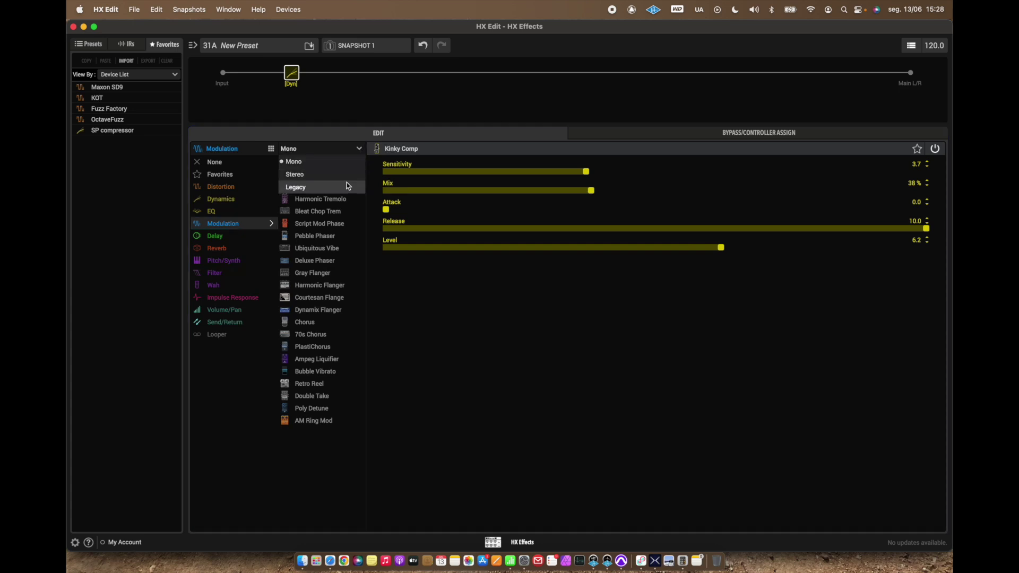
click(348, 186)
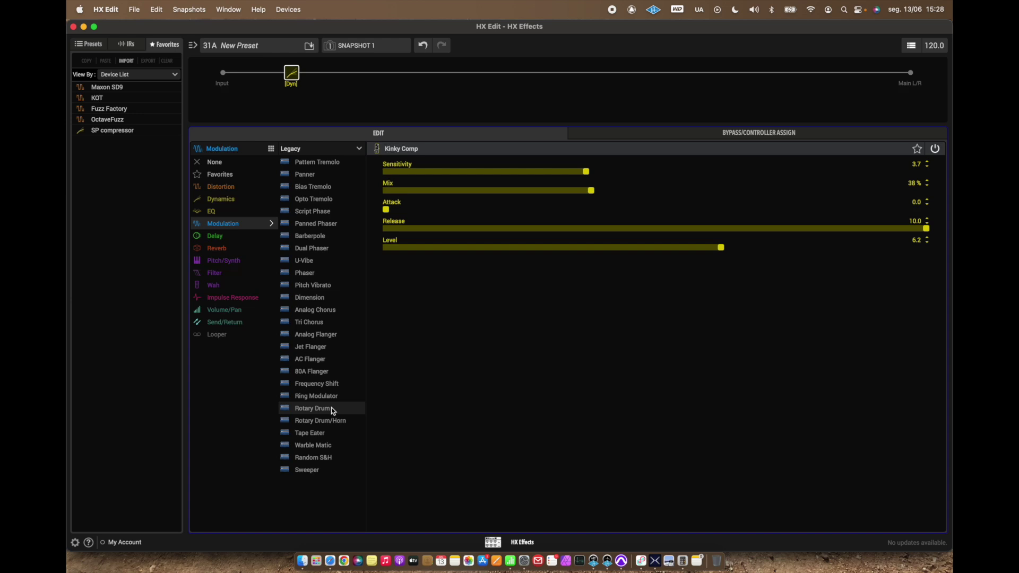
click(333, 422)
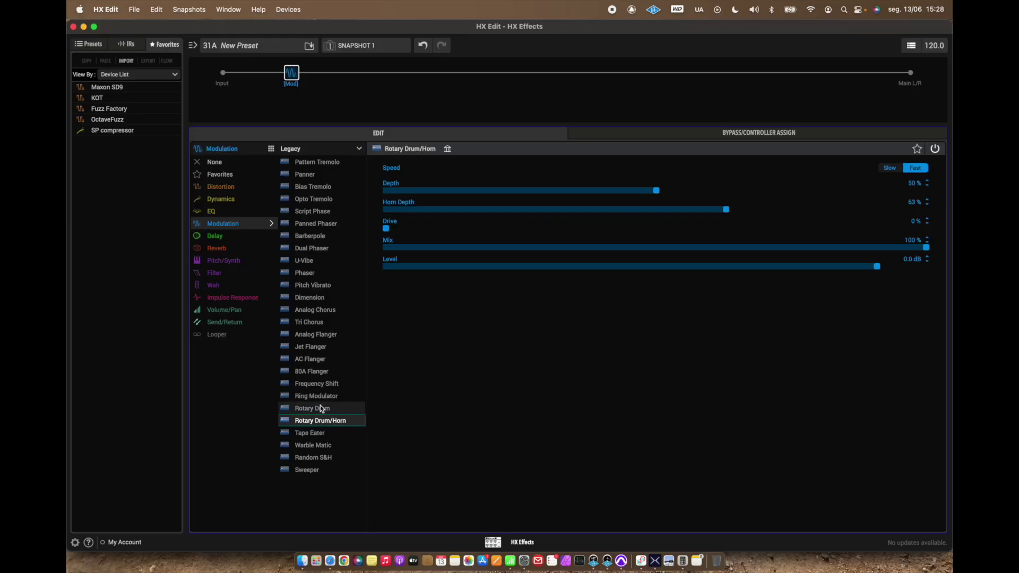
click(321, 407)
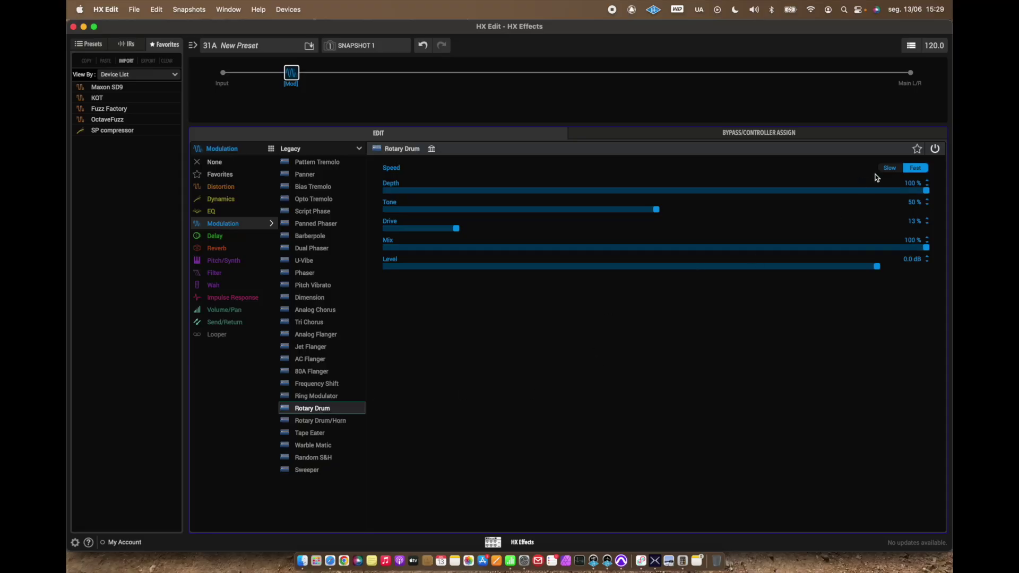
- Try the Rotary Drum's Slow speed, return it to Fast, and set Drive to 23 % and Tone to 55 %
click(889, 168)
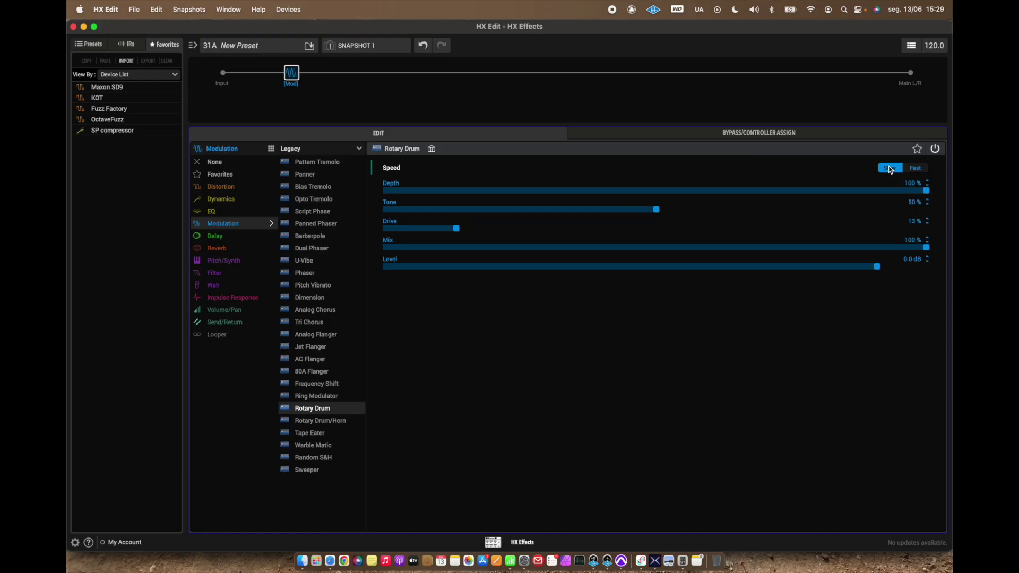
click(926, 169)
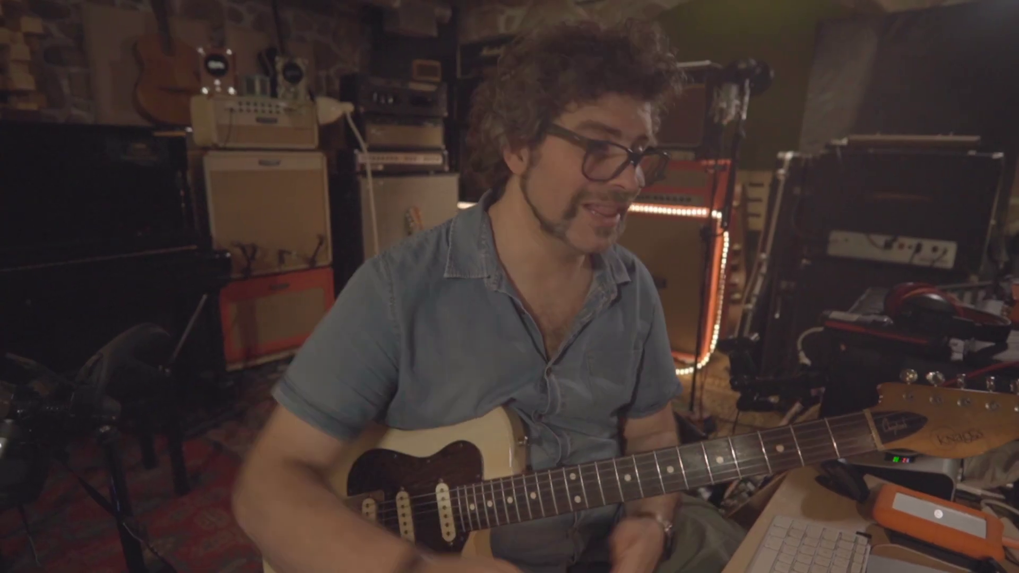
click(457, 228)
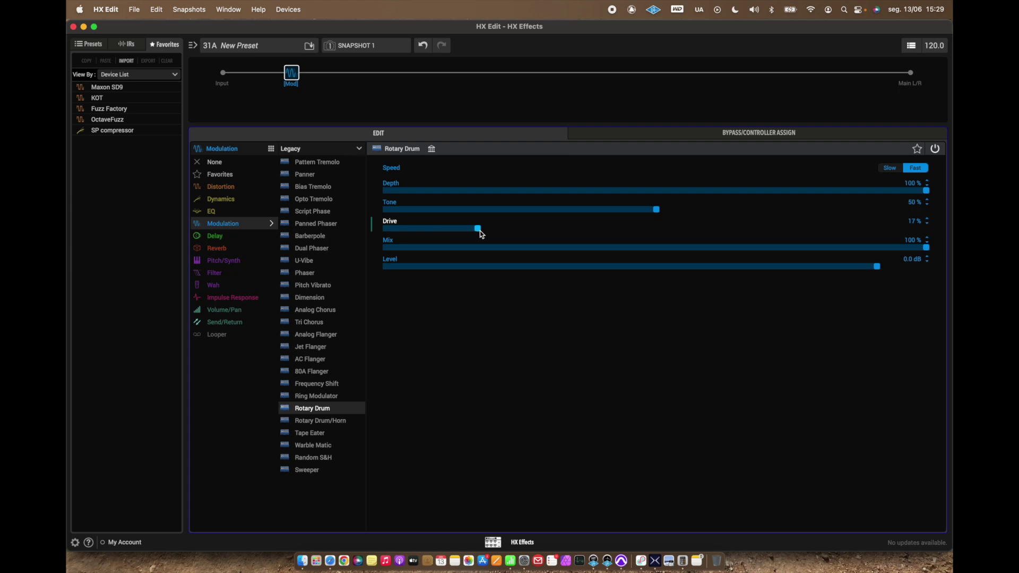
drag(485, 235, 536, 232)
drag(655, 212, 688, 213)
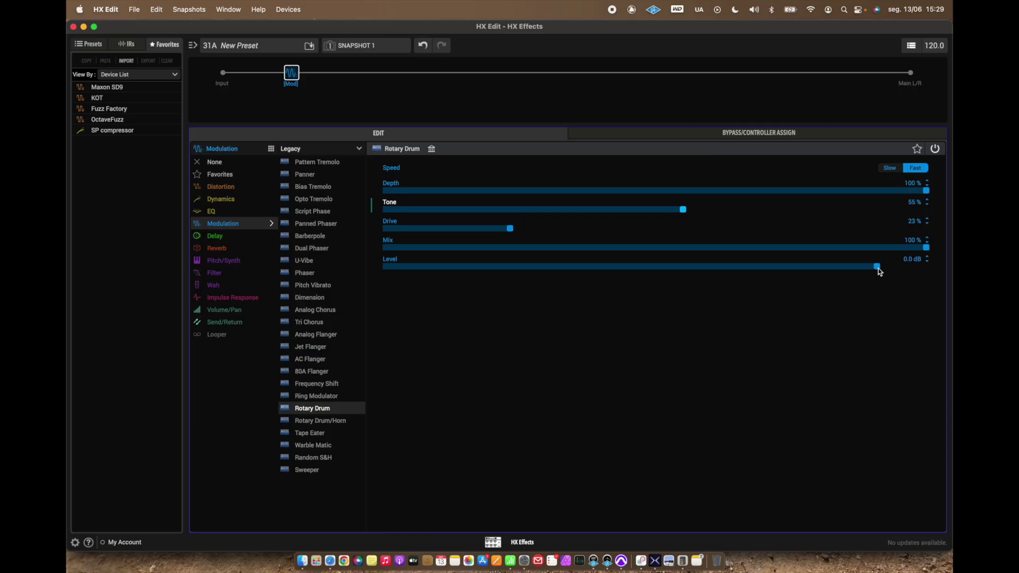
- Set the Rotary Drum's Level to +1.2 dB and Tone to 60 %, and save it as a new favorite named Leslei
drag(877, 267, 883, 267)
click(712, 209)
click(918, 148)
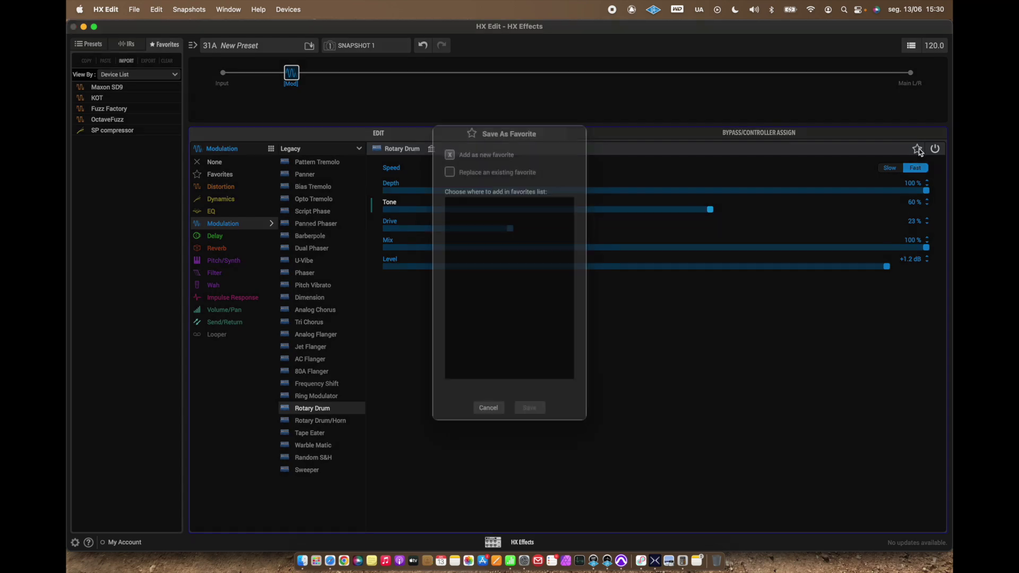
text(Leslei)
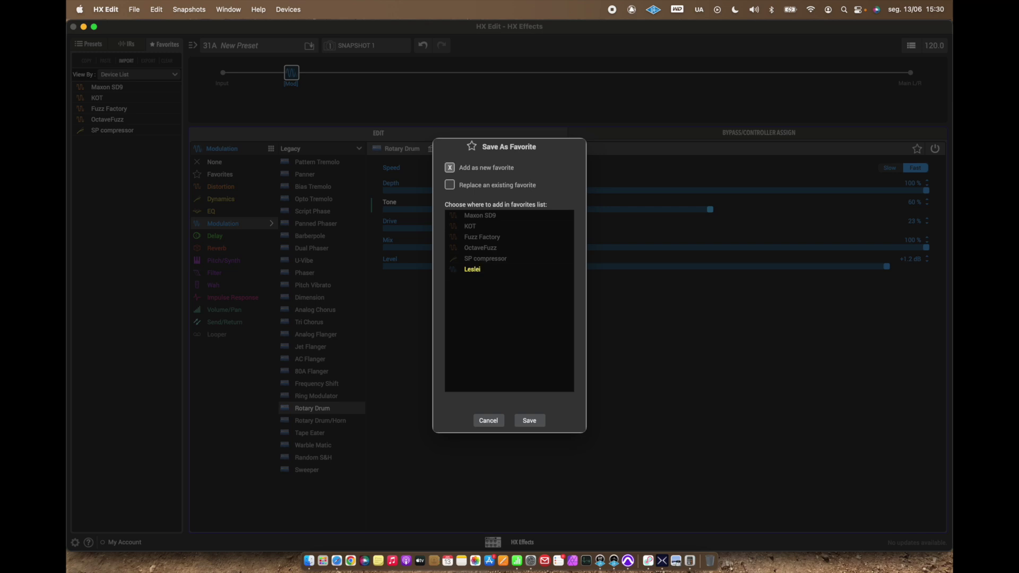
key(Return)
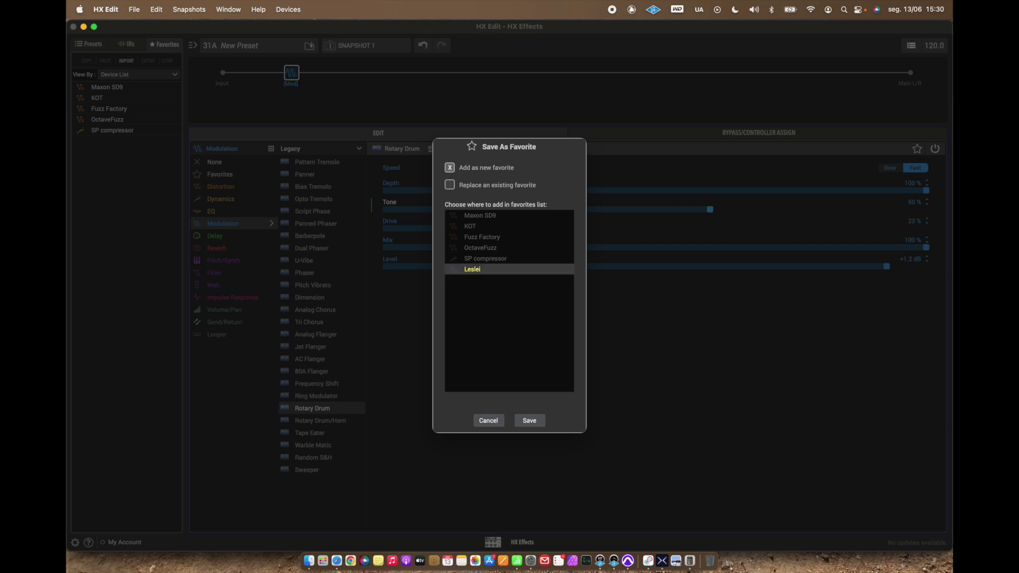
key(Return)
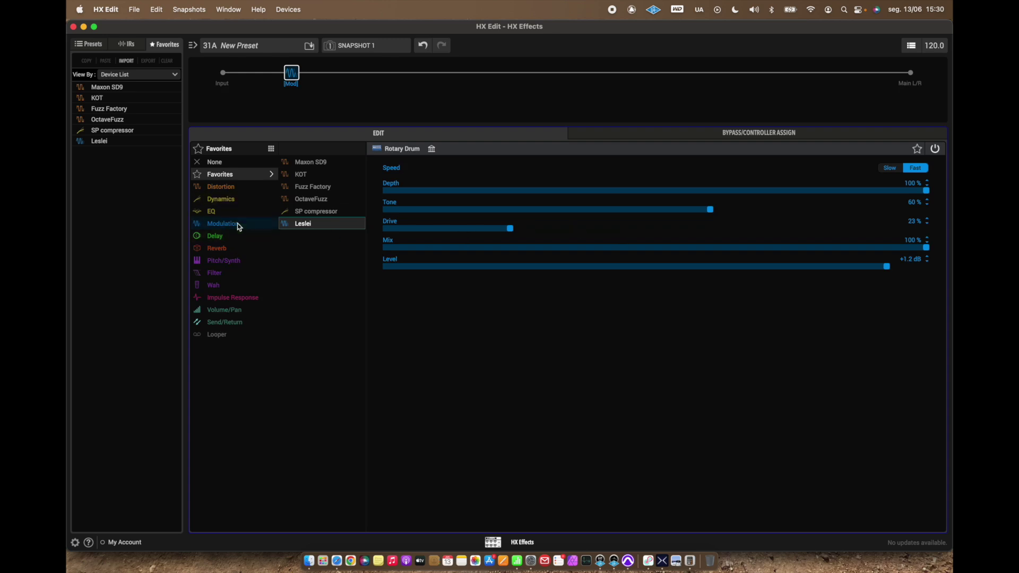
- Replace the block with the Mono modulation model Tremolo
click(238, 227)
click(359, 150)
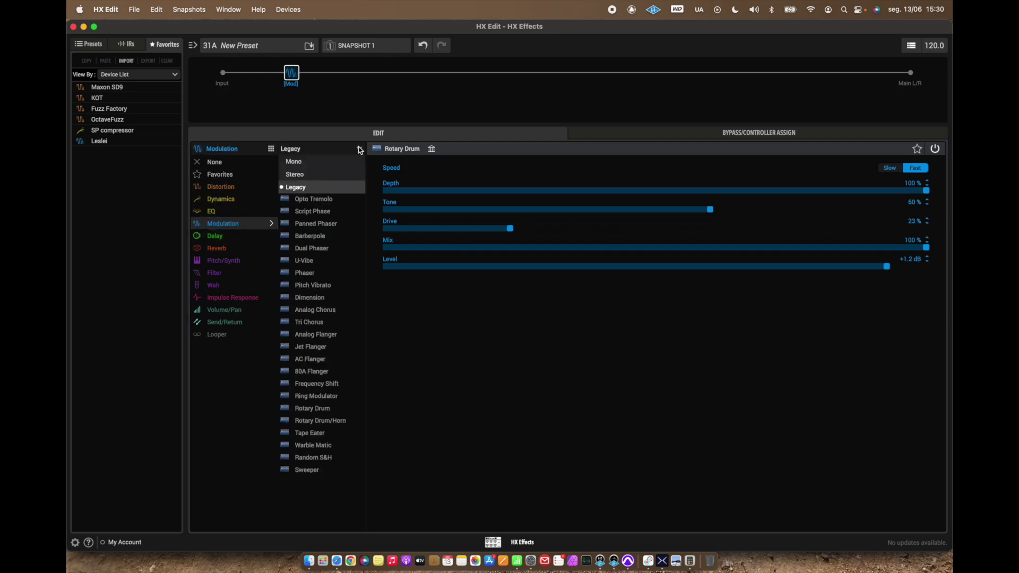
click(346, 162)
click(339, 185)
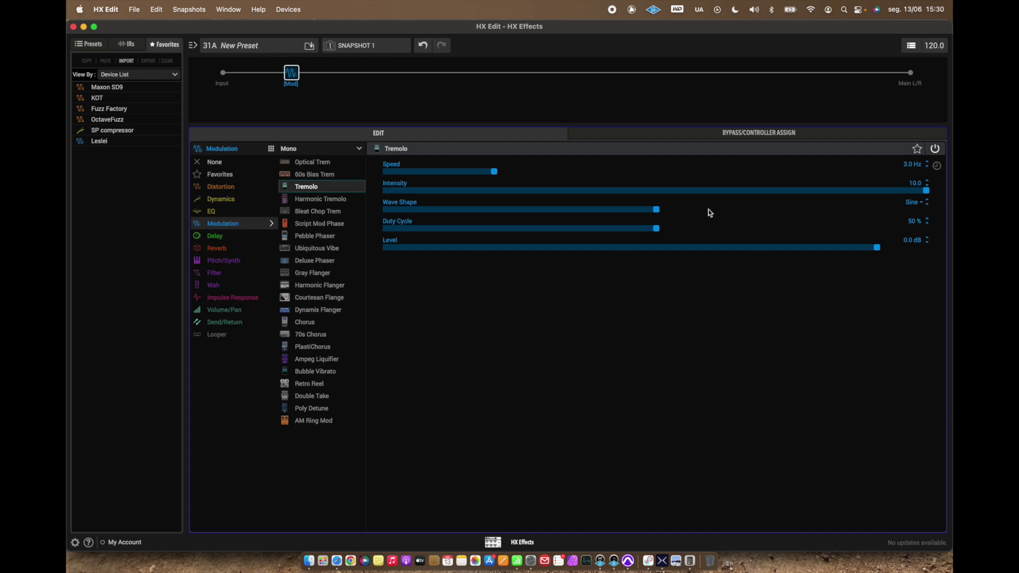
- Set the Tremolo's Intensity to 4.5 and Speed to 5.9 Hz, and save it as a new favorite named Tremolo
click(662, 191)
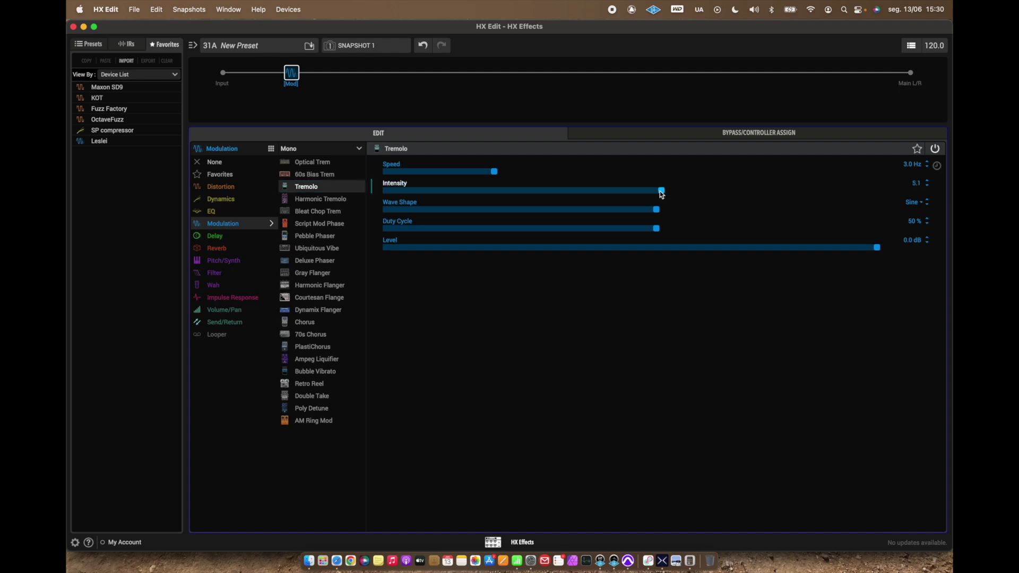
click(634, 192)
click(509, 172)
click(556, 172)
click(599, 172)
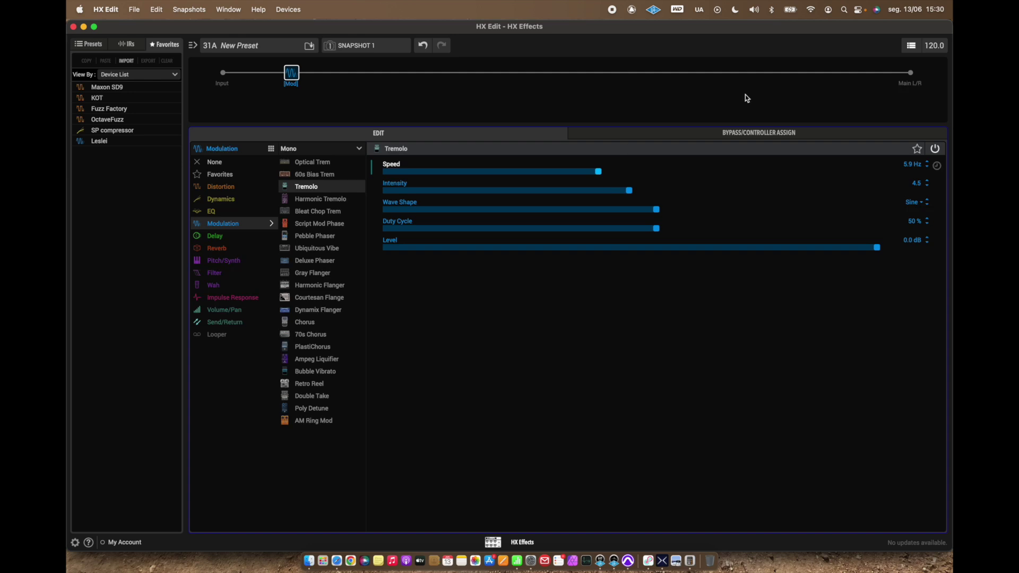
click(916, 150)
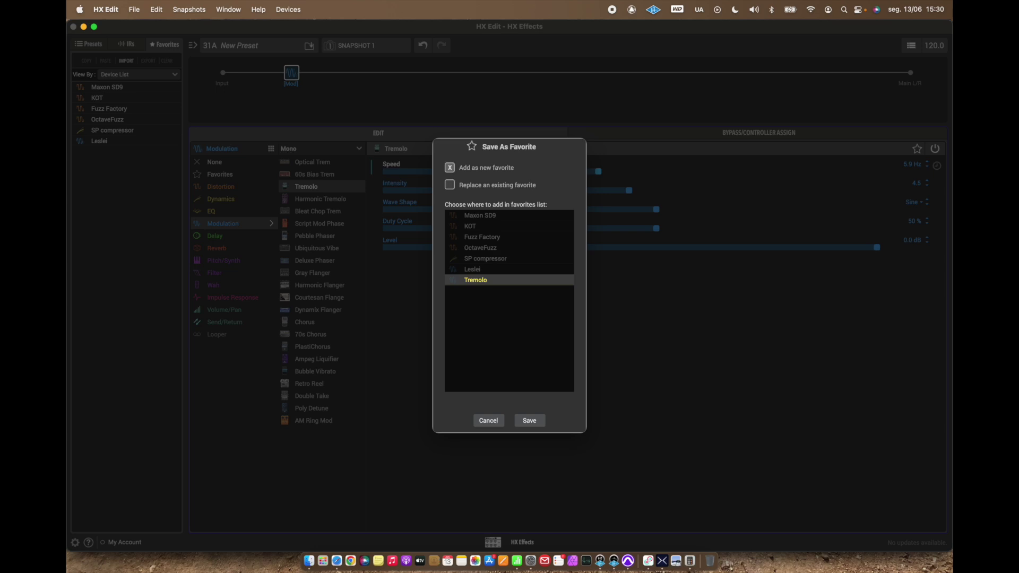
key(Return)
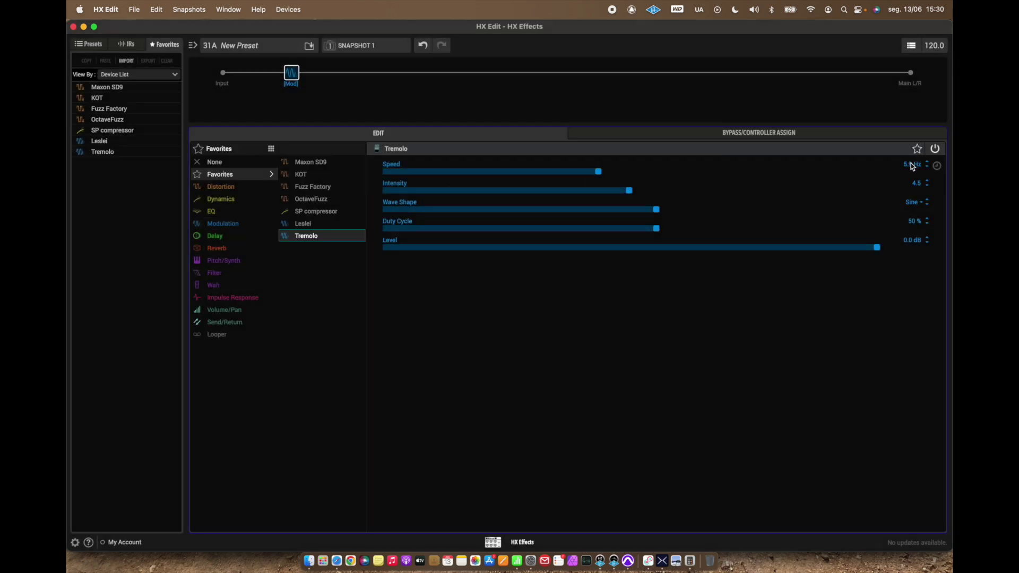
- Replace the block with the Mono modulation model Ubiquitous Vibe and save it as a new favorite named Univibe
click(240, 224)
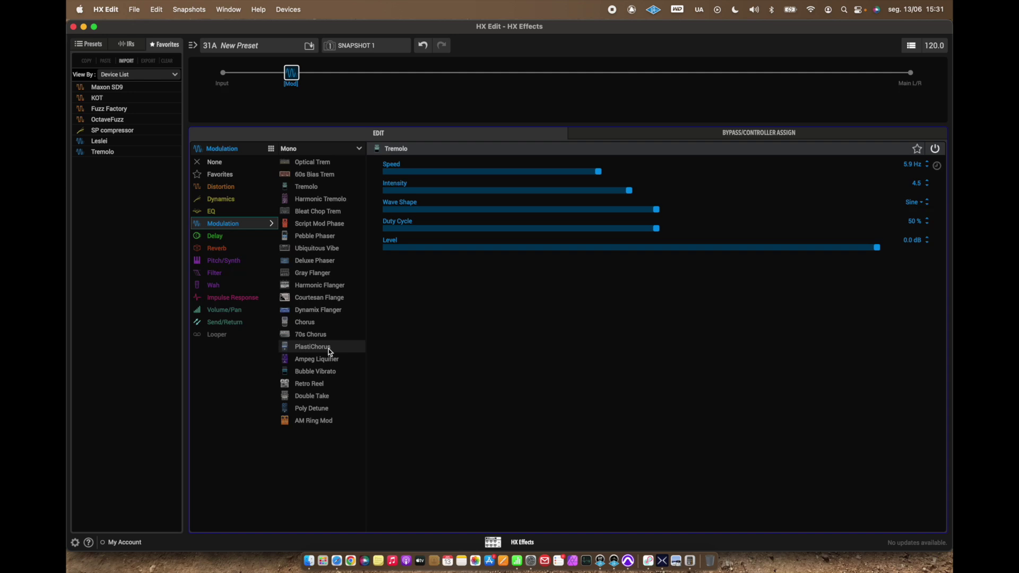
click(339, 253)
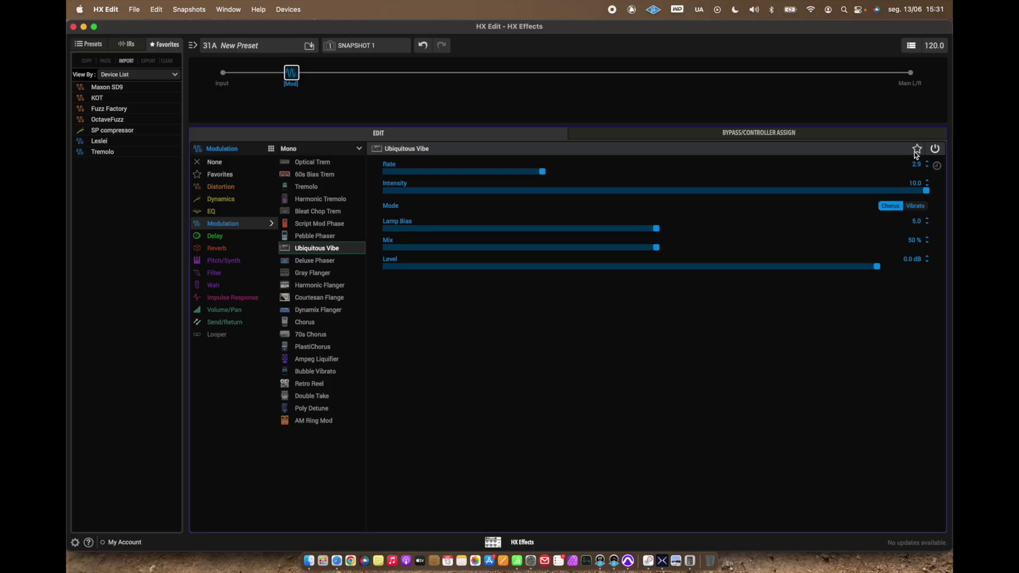
click(916, 150)
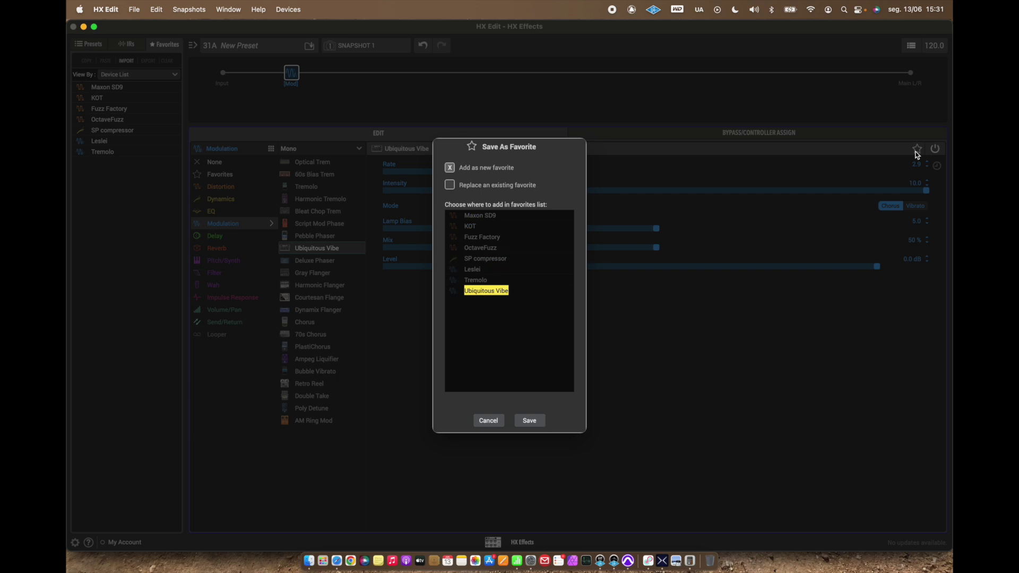
text(Univibe)
key(Return)
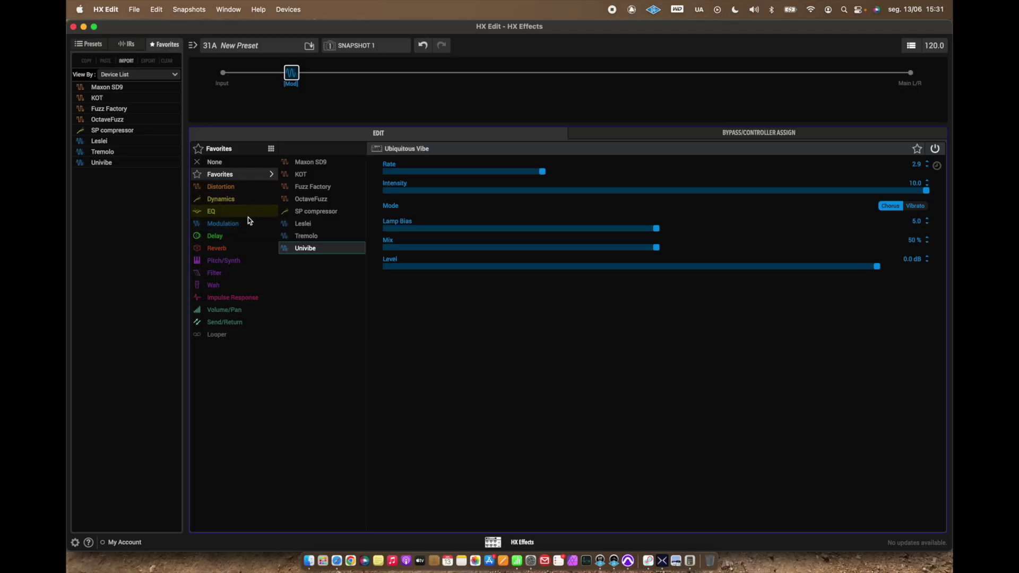
- Replace the block with the Mono modulation model Script Mod Phase and save it as a new favorite named Phaser
click(248, 222)
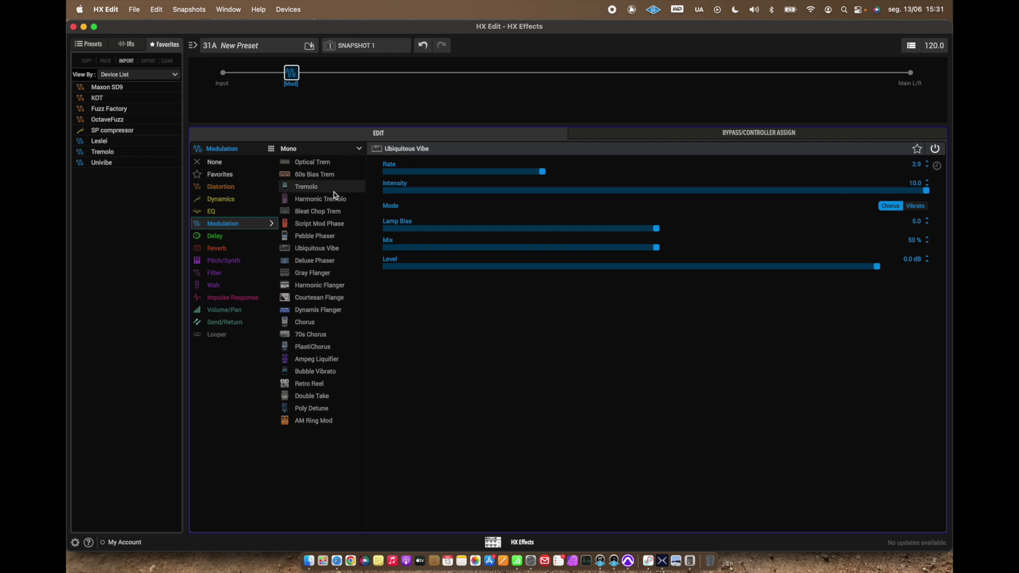
click(338, 224)
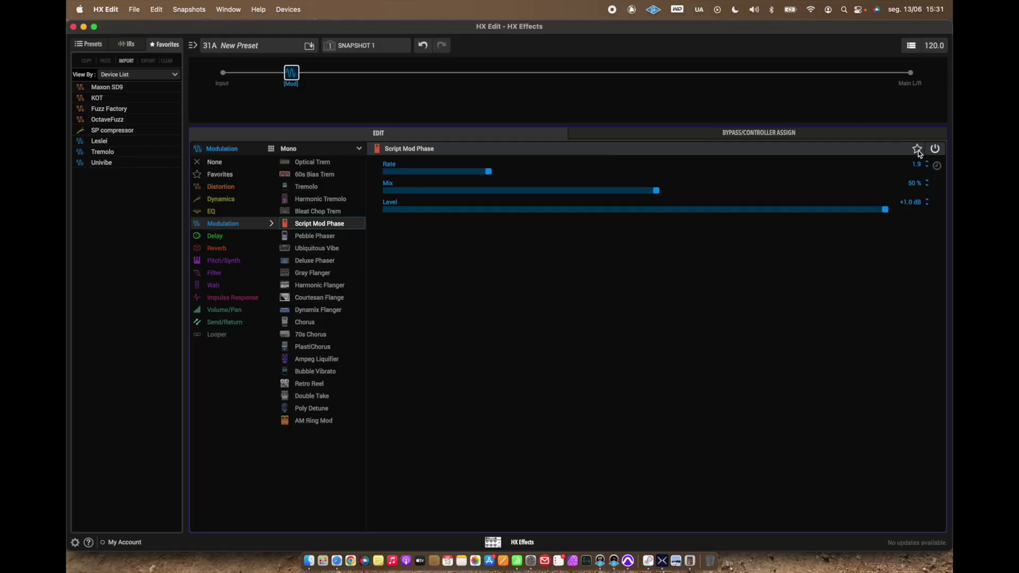
click(917, 150)
text(P)
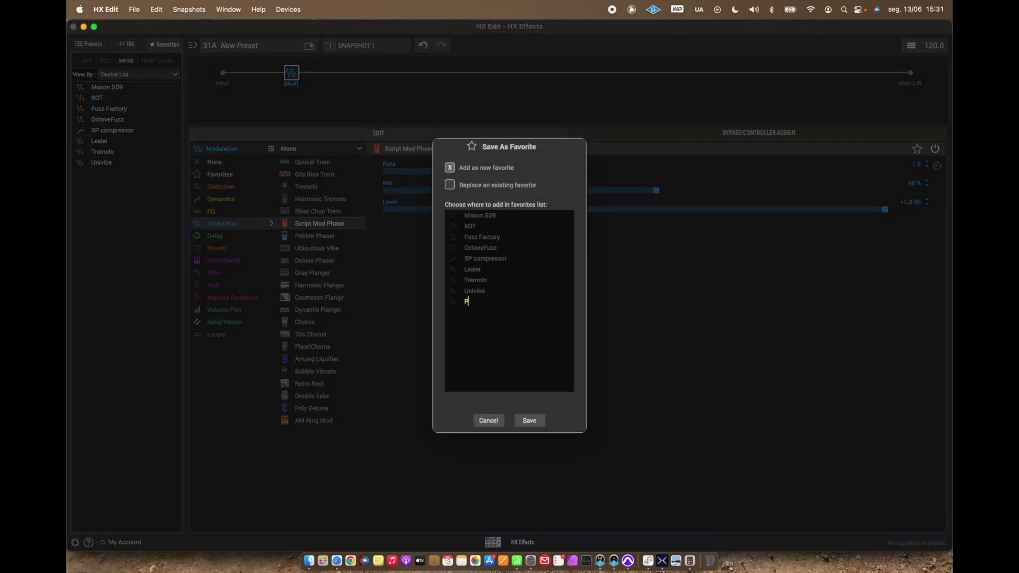
text(haser)
key(Return)
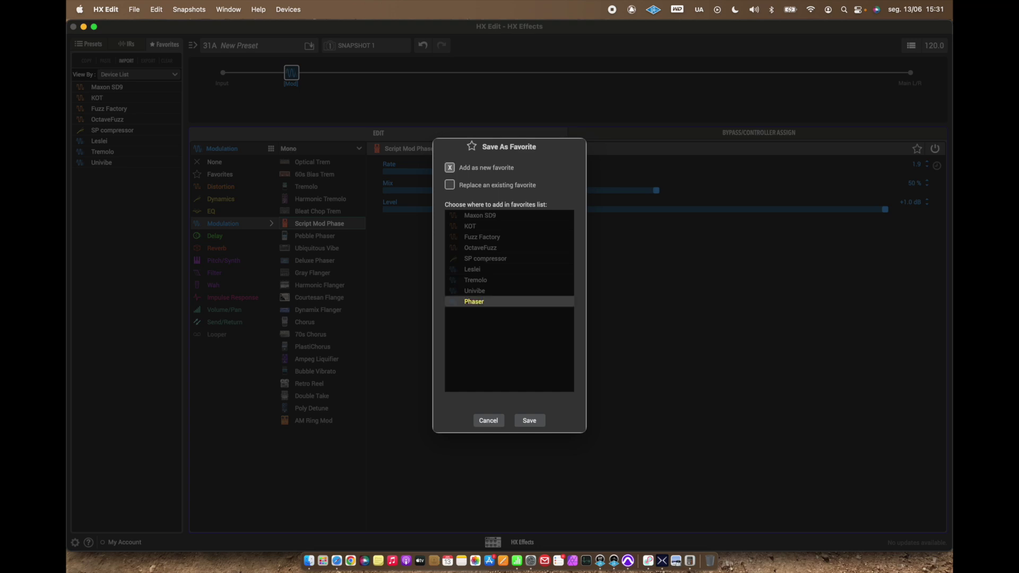
key(Return)
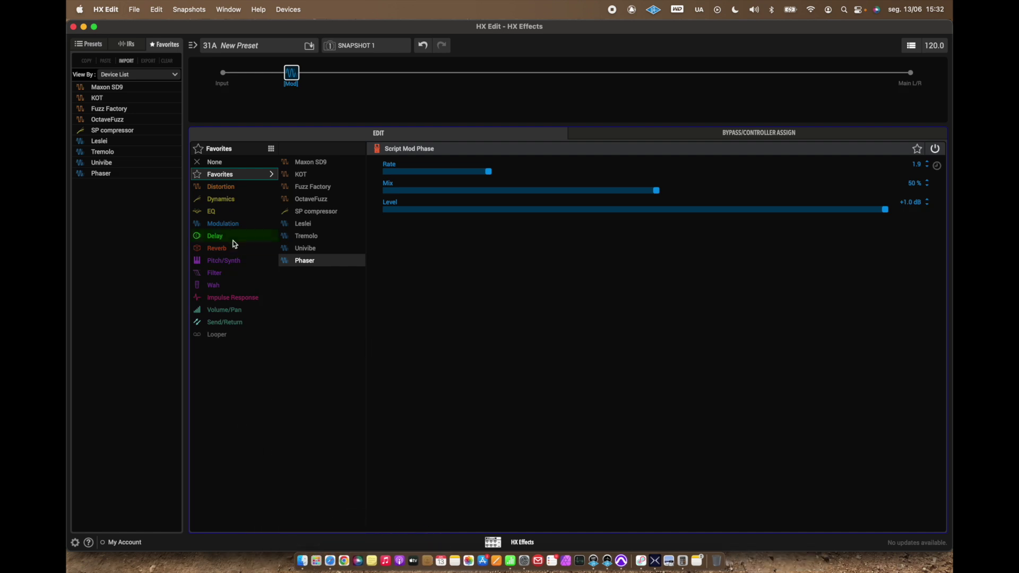
- Replace the block with the Mono reverb Hot Springs, set Drip to High and Trails to On, and compare it with bypass
mouse_move(232, 249)
click(342, 212)
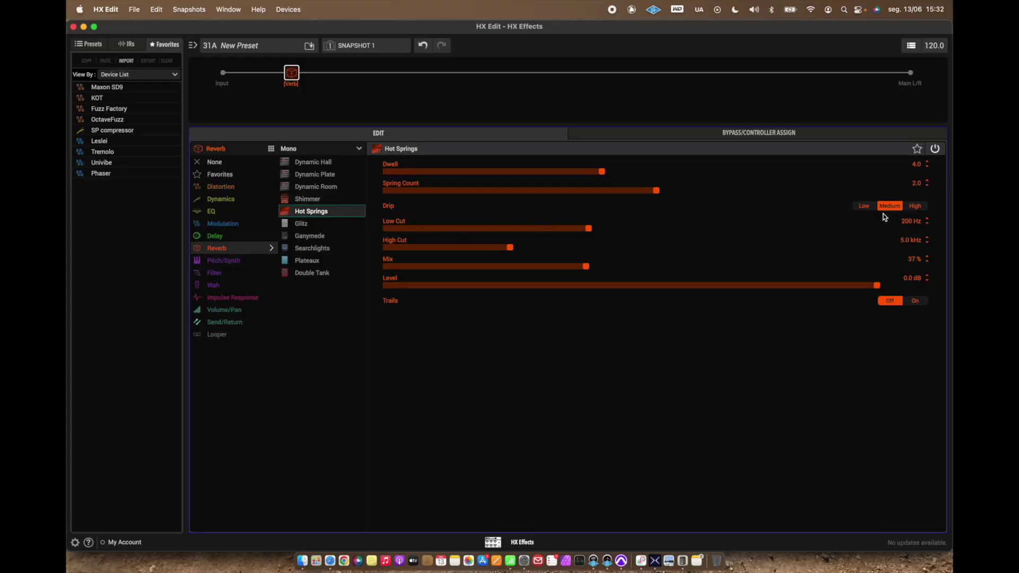
click(920, 208)
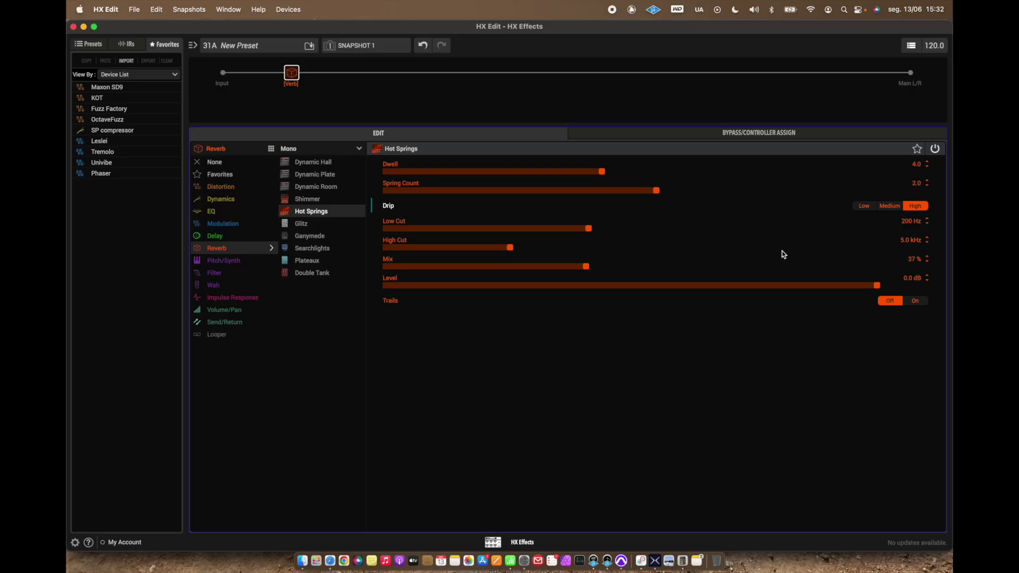
click(910, 304)
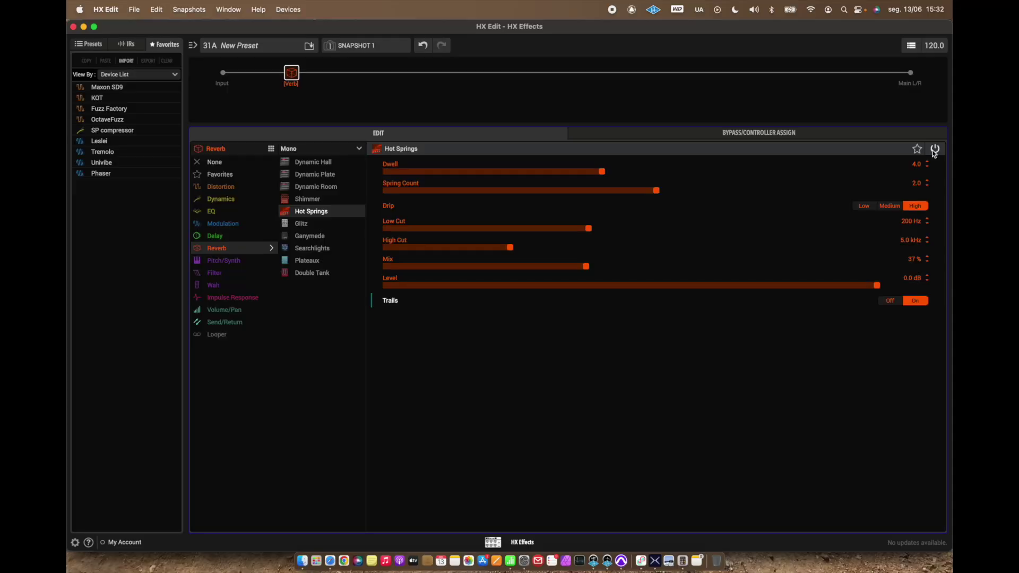
click(935, 151)
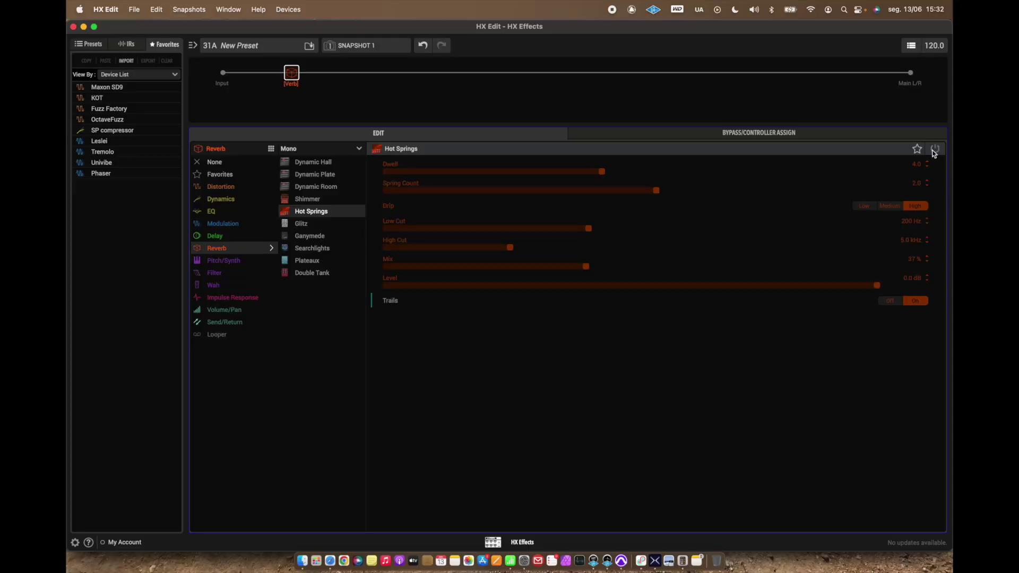
click(934, 151)
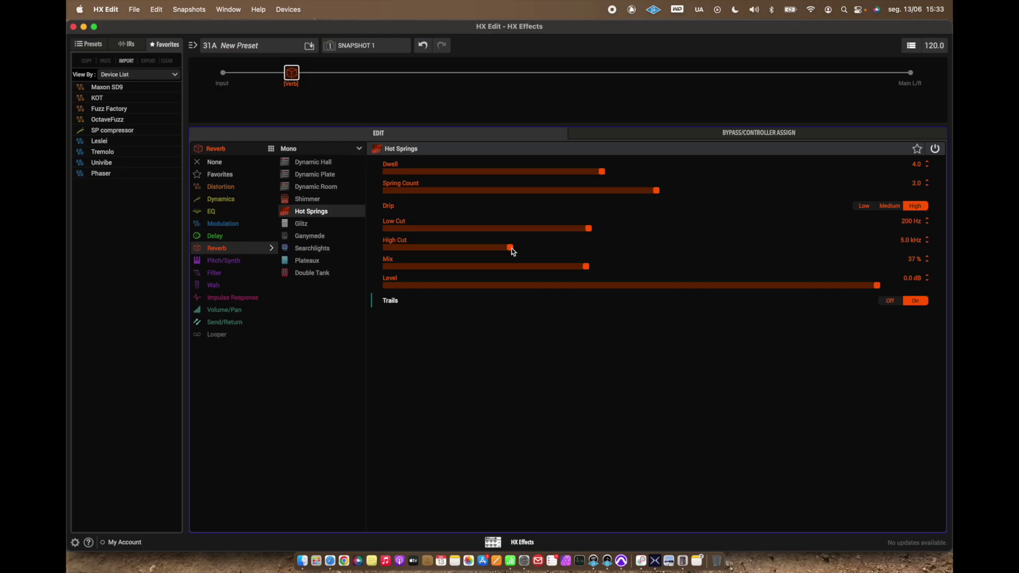
- Set the Hot Springs High Cut to 9.0 kHz, try lower and higher Spring Count values, and return Spring Count to 2.0
drag(509, 247, 622, 256)
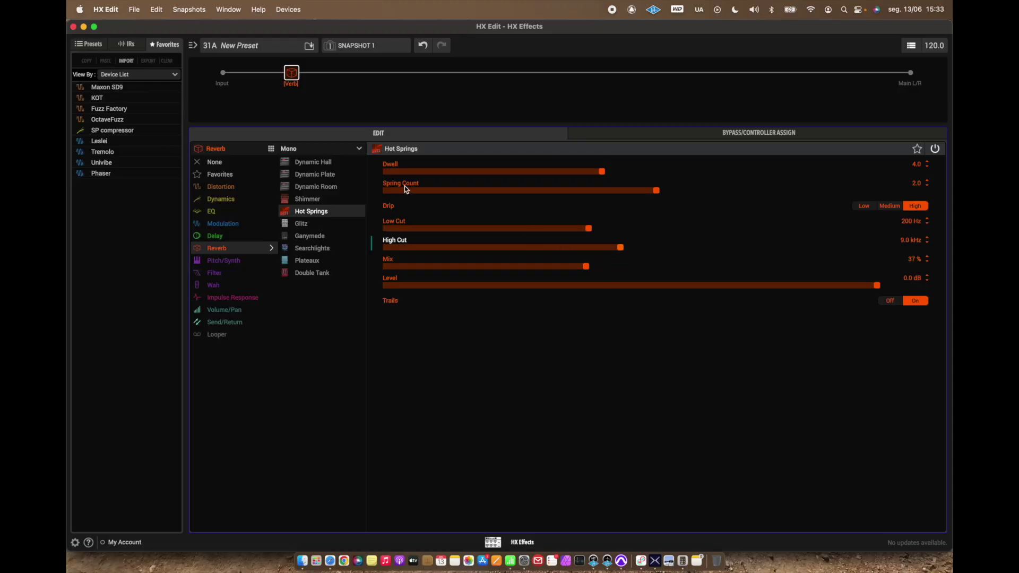
click(419, 191)
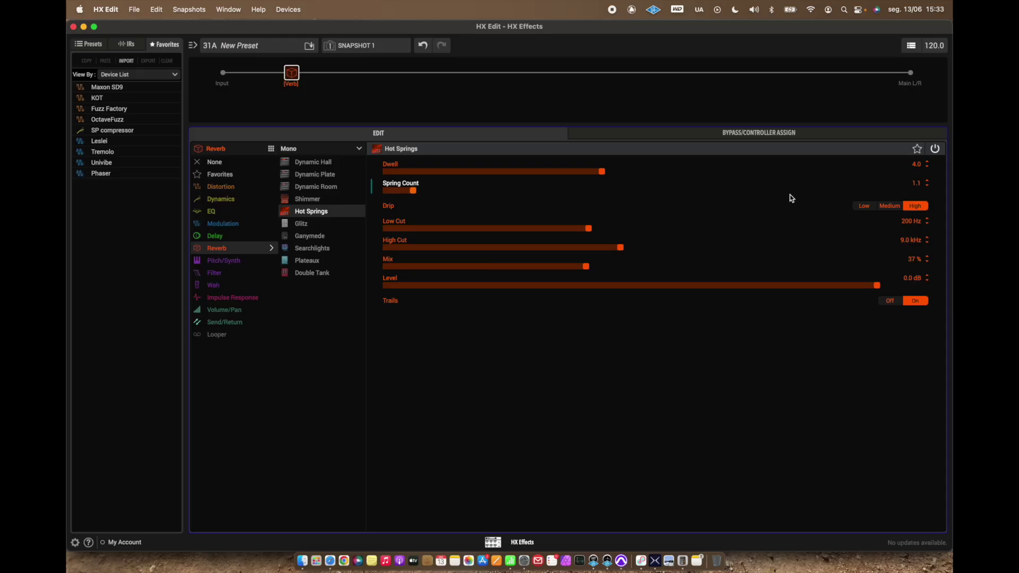
click(791, 190)
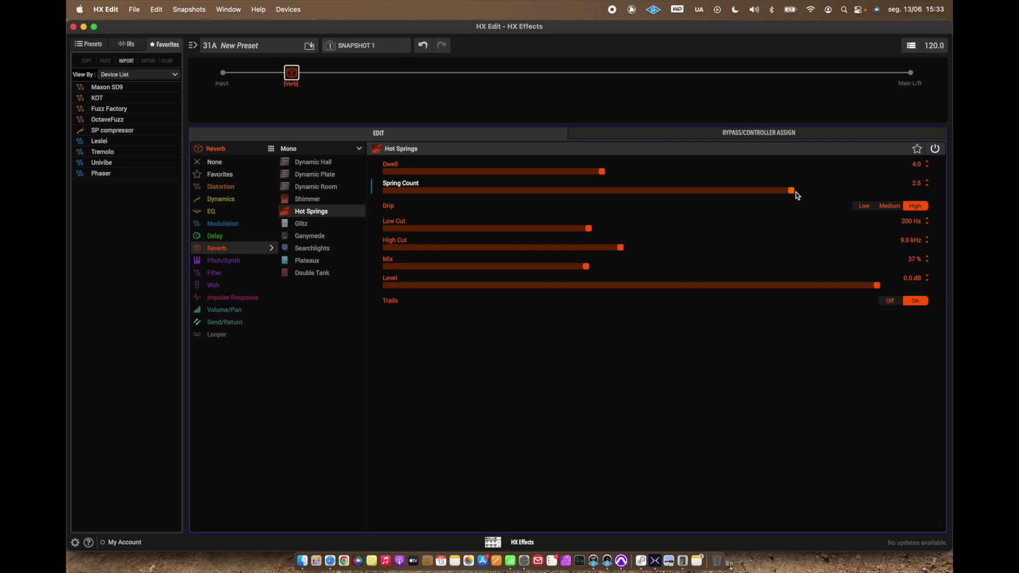
click(568, 191)
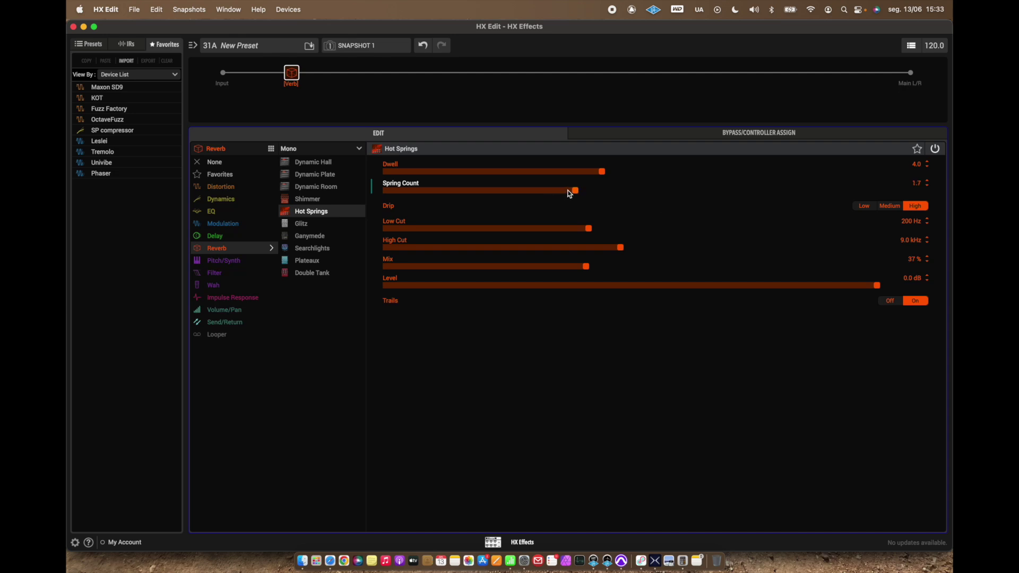
click(598, 191)
click(927, 181)
click(927, 181)
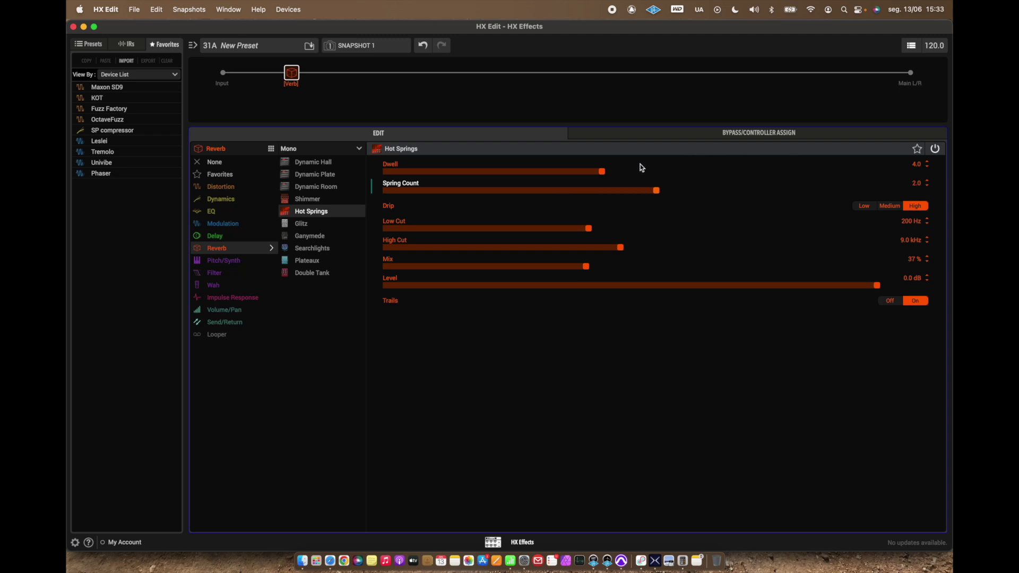
- Set the reverb's Dwell to 6.7 and Mix to 20 %, and save it as a new favorite named Hot Springs
click(688, 172)
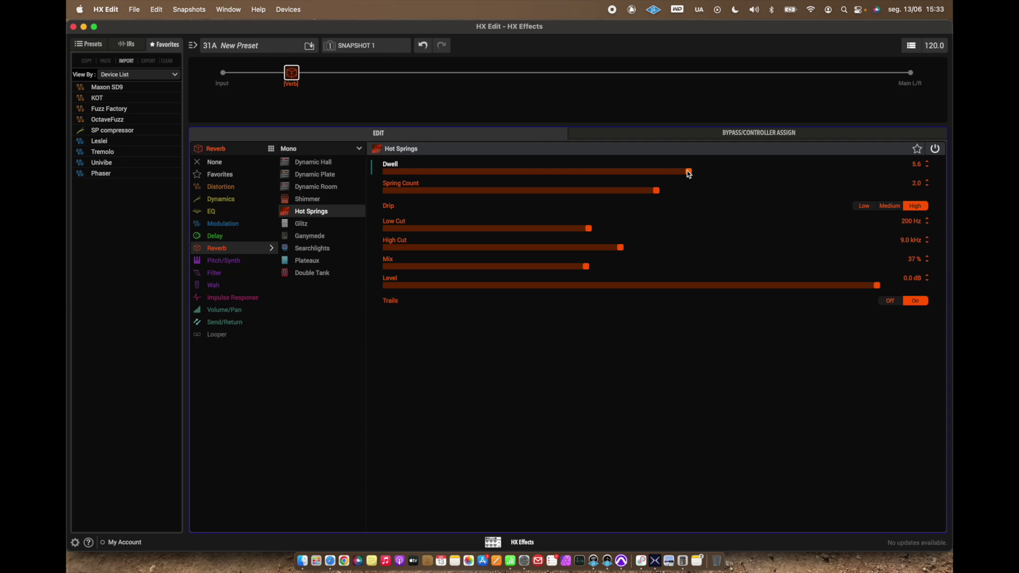
click(747, 172)
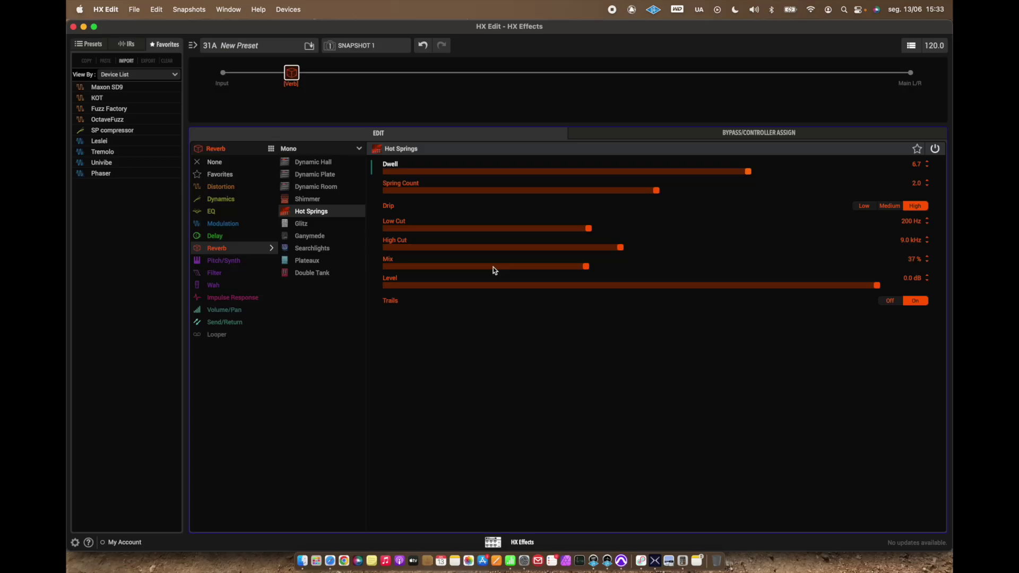
click(492, 266)
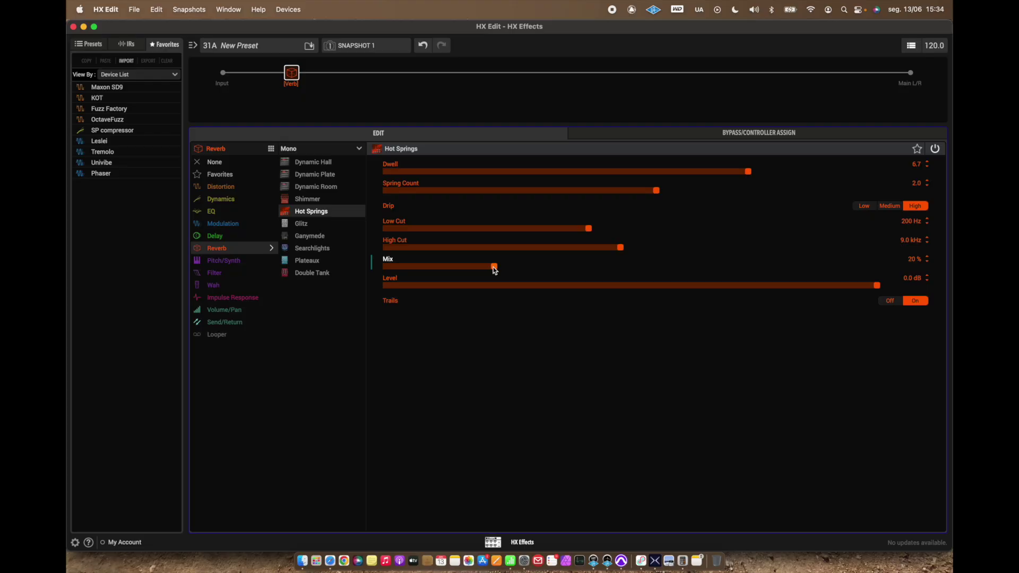
click(918, 149)
click(532, 420)
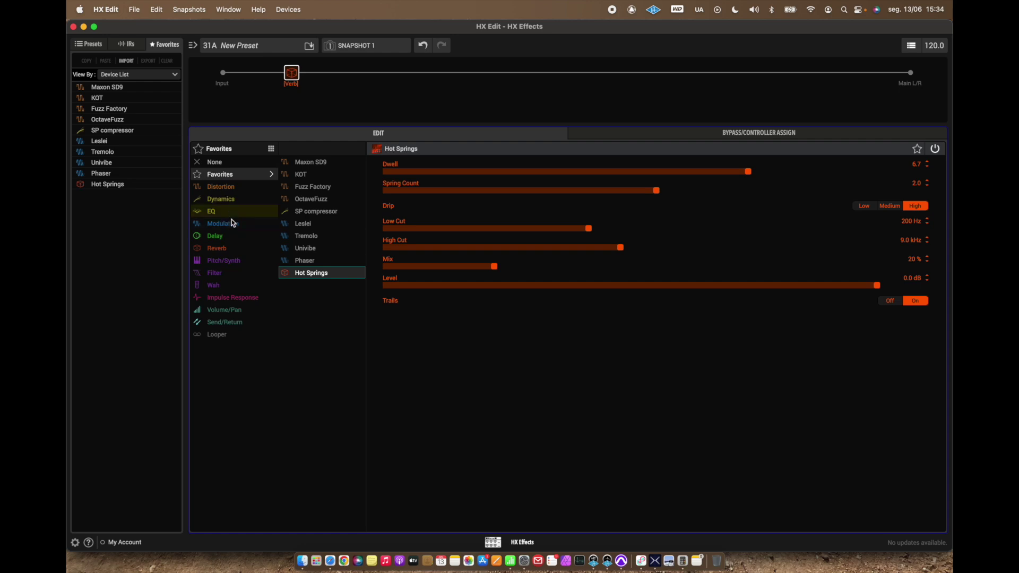
- Replace the block with the Legacy reverb model Spring
click(217, 248)
click(359, 150)
click(341, 185)
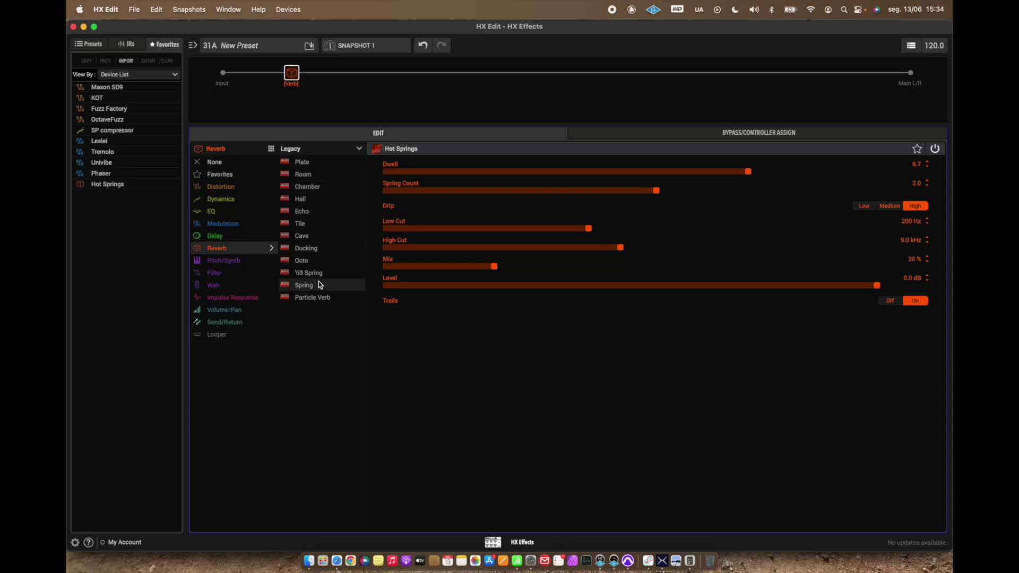
click(318, 277)
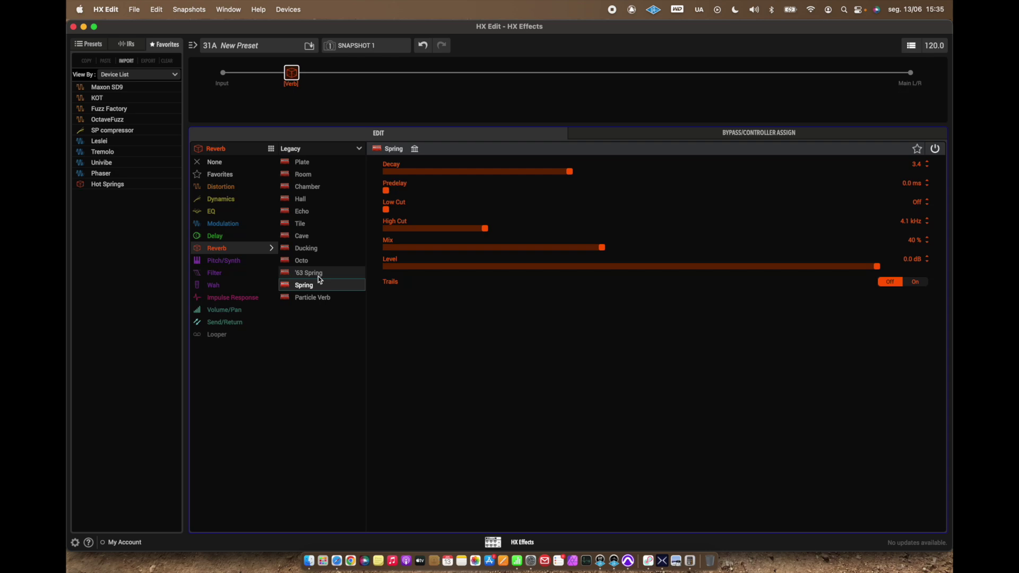
- Try the Legacy reverb models '63 Spring and Echo on the block, and look through the Mono reverb models
click(320, 273)
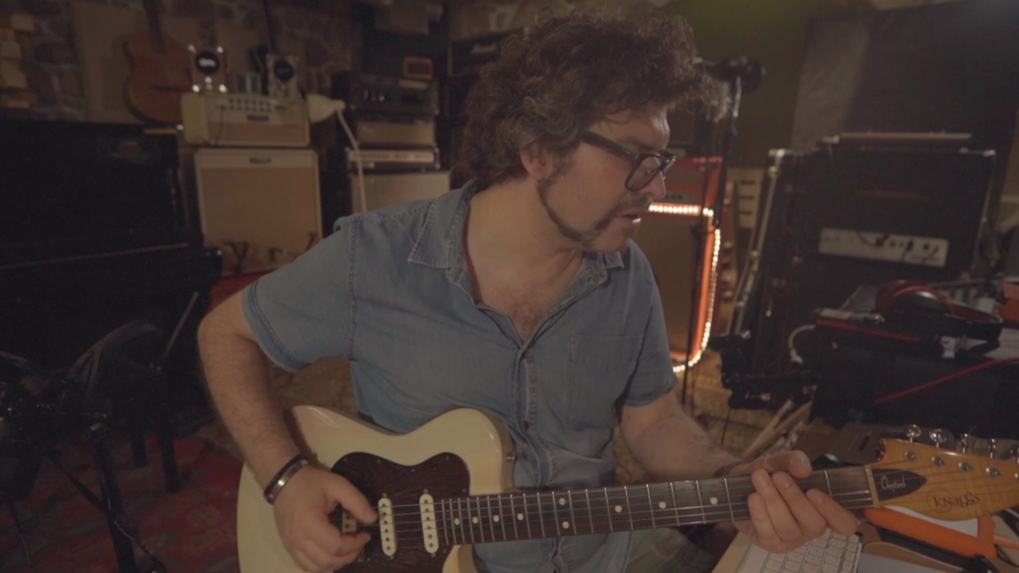
click(302, 211)
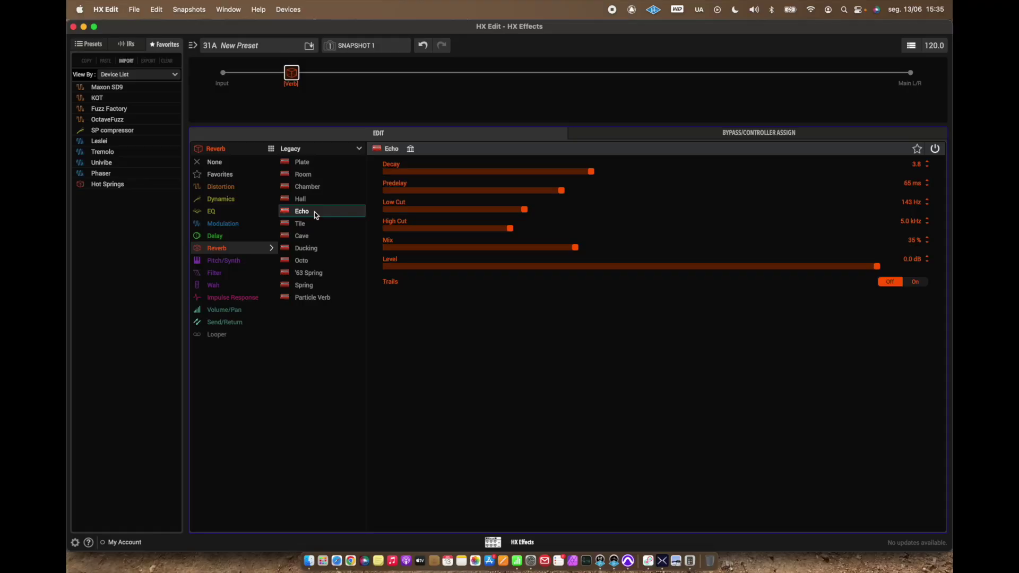
click(359, 149)
click(350, 167)
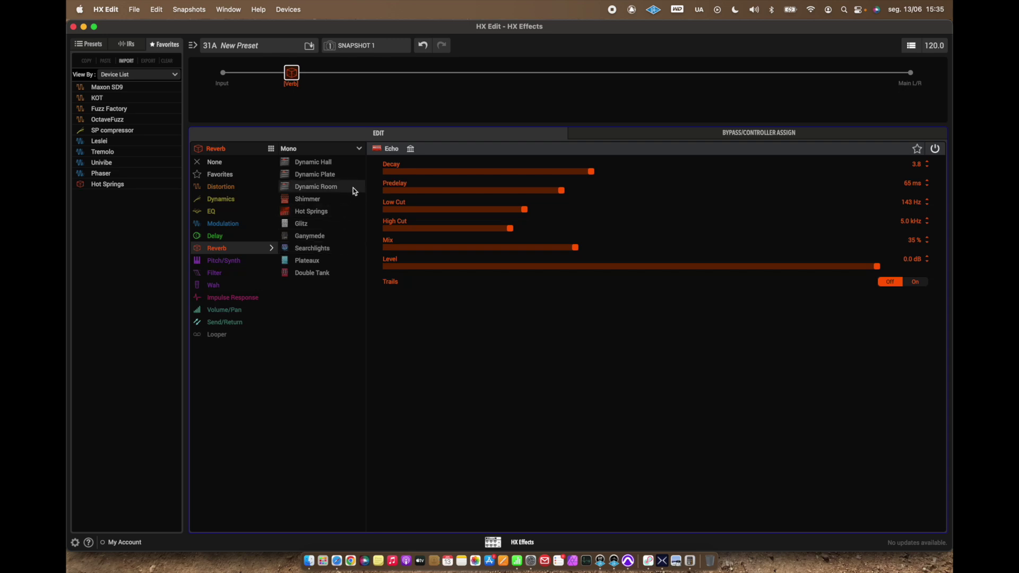
click(359, 150)
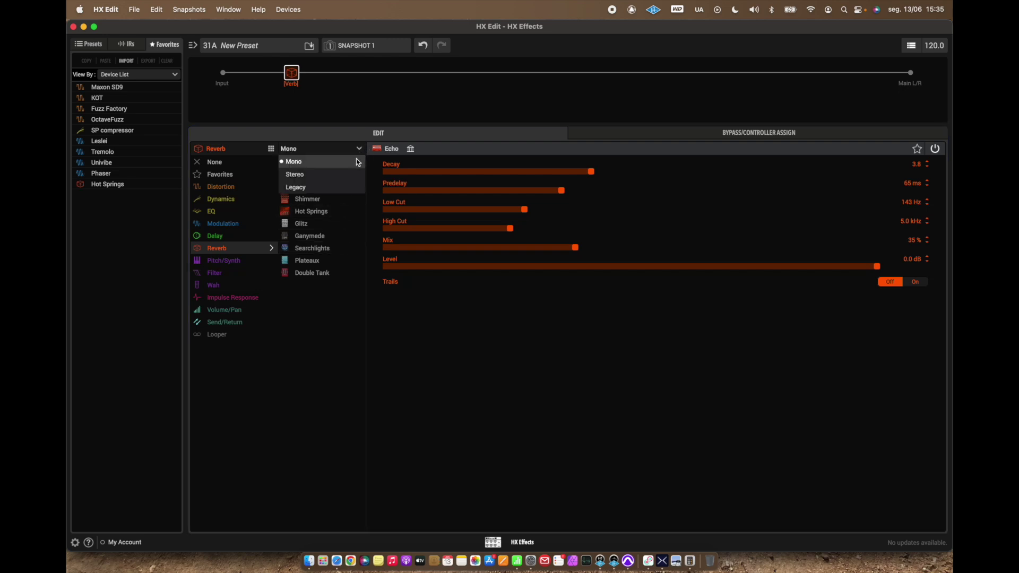
click(352, 188)
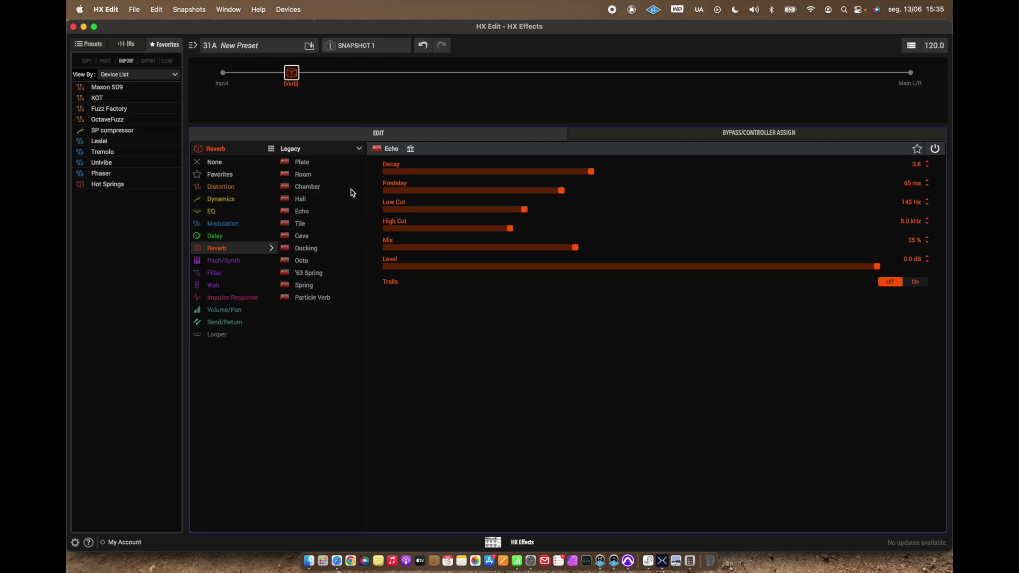
- Replace the block with the Legacy reverb Tile and save it as a new favorite named Small IRoom
click(329, 225)
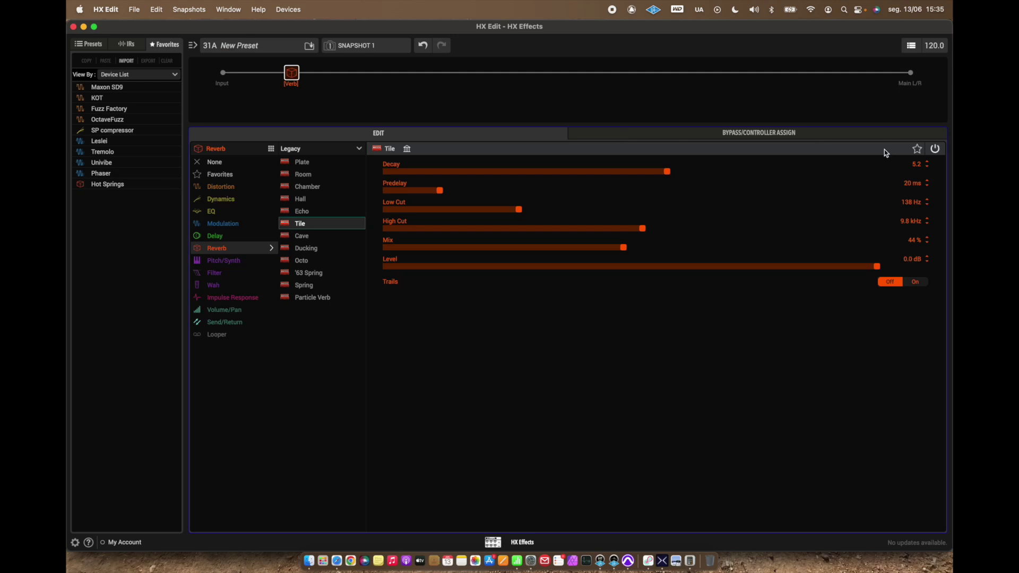
click(917, 150)
text(Small IRoom)
key(Return)
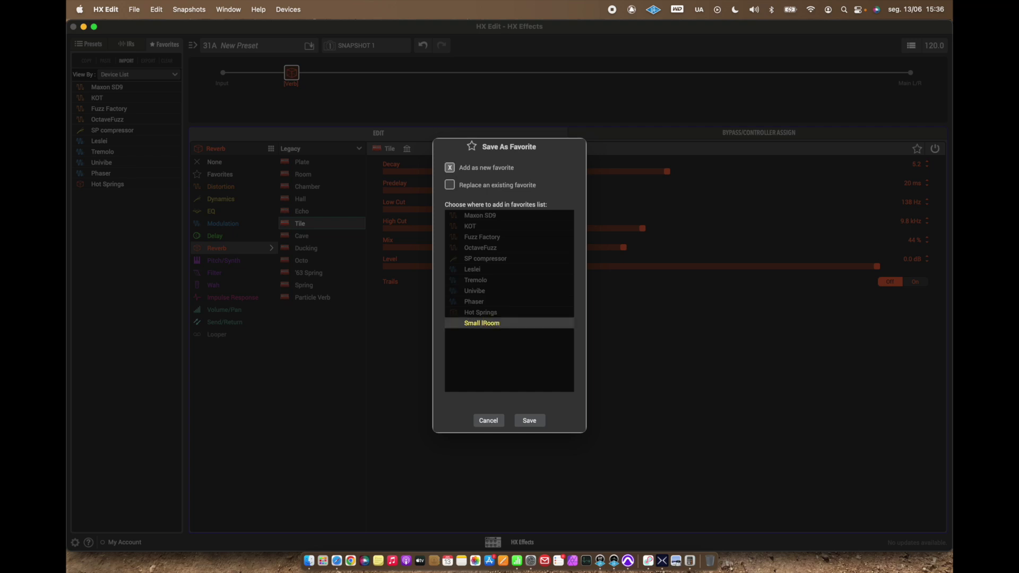
key(Return)
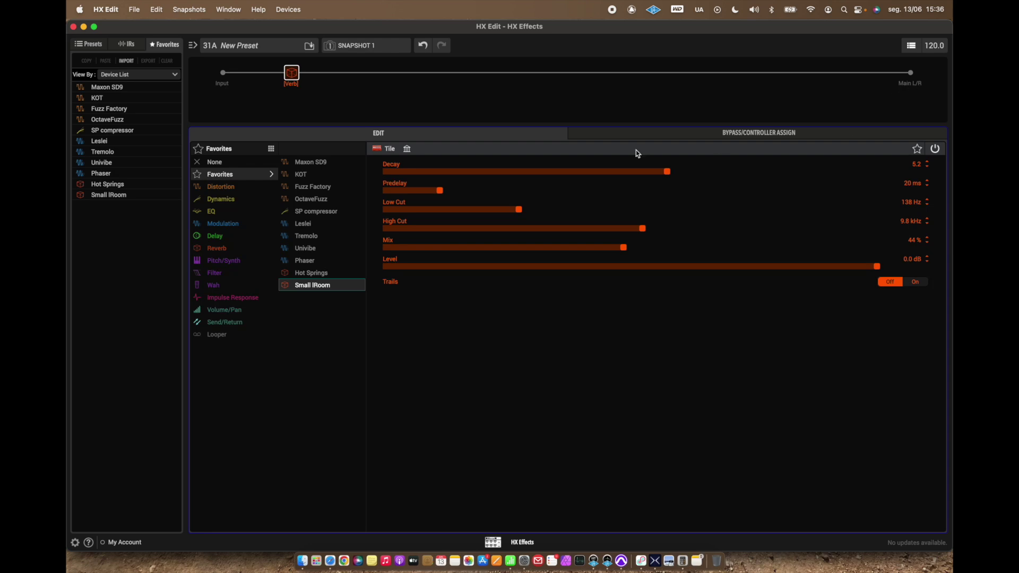
- Try the Mono reverb models Shimmer, Plateaux and Searchlights on the block
click(240, 250)
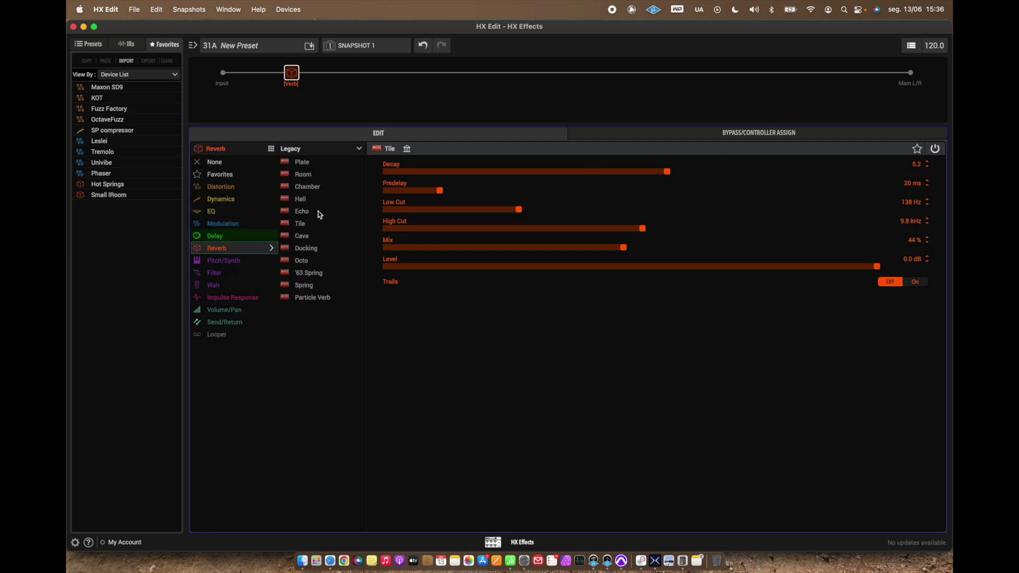
click(343, 149)
click(345, 159)
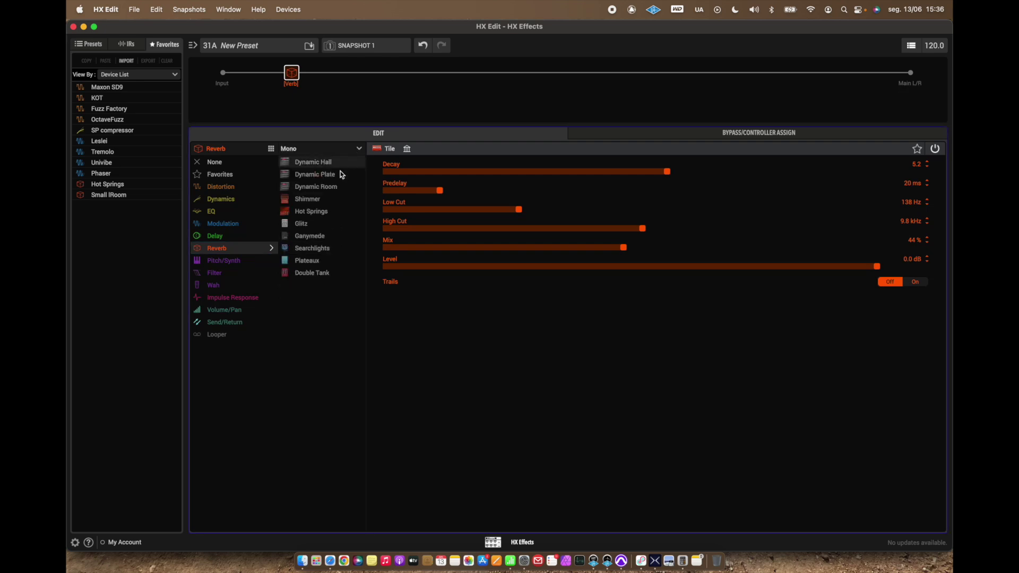
click(330, 199)
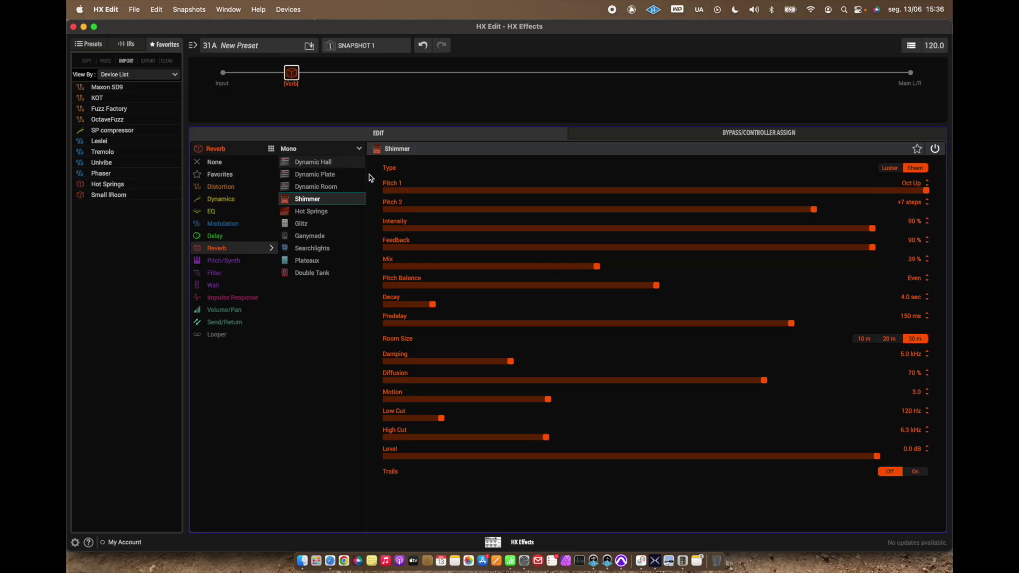
click(333, 263)
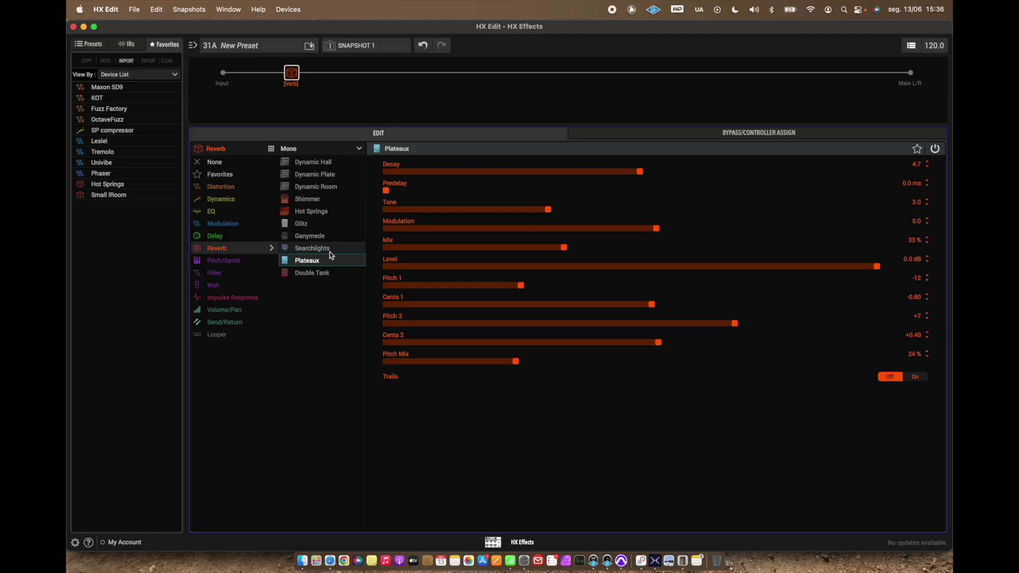
click(329, 250)
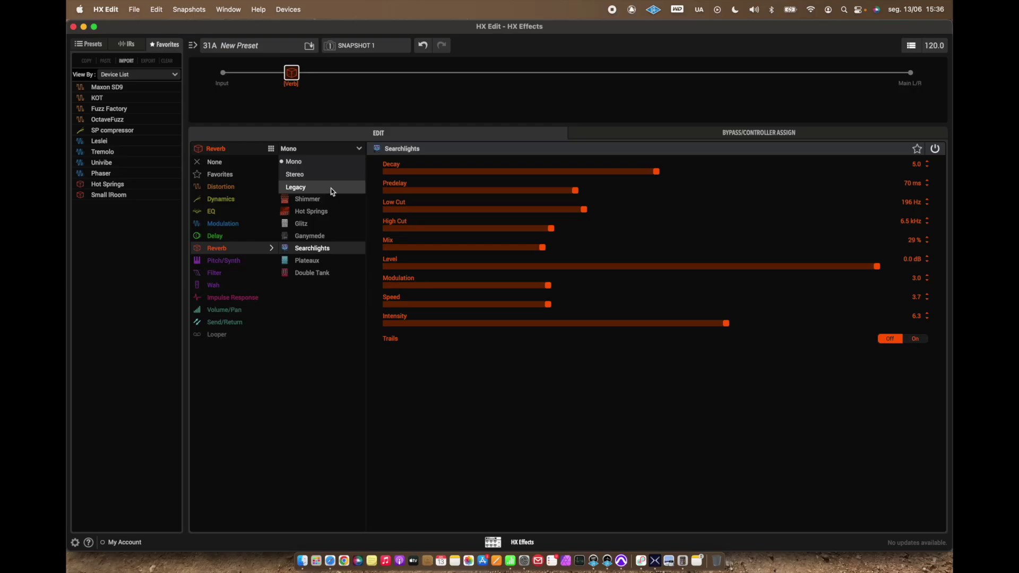
- Replace the block with the Legacy reverb Plate, and set Decay to 6.7, Trails to On and Mix to 56 %
click(333, 190)
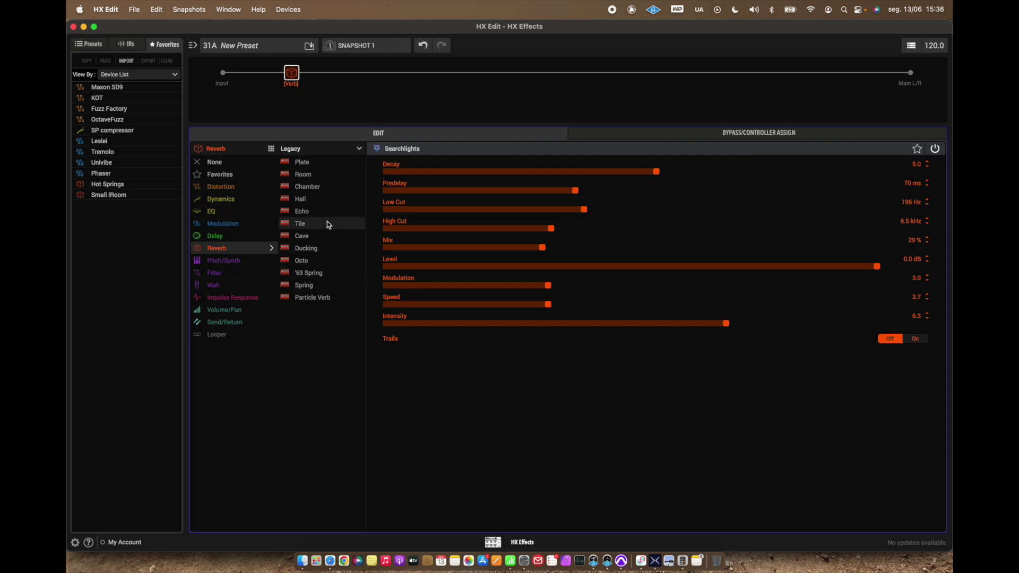
click(322, 162)
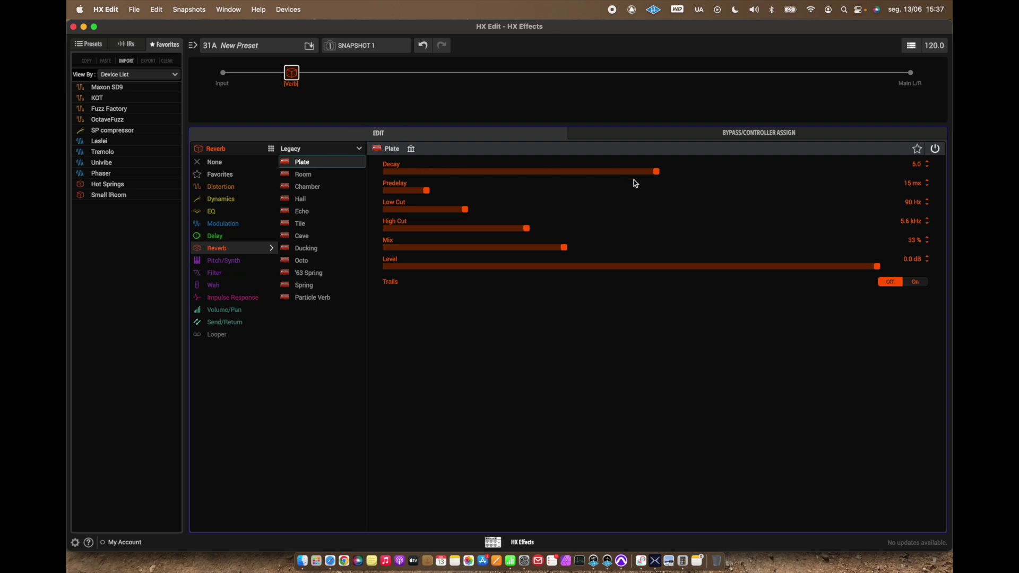
drag(711, 172, 754, 175)
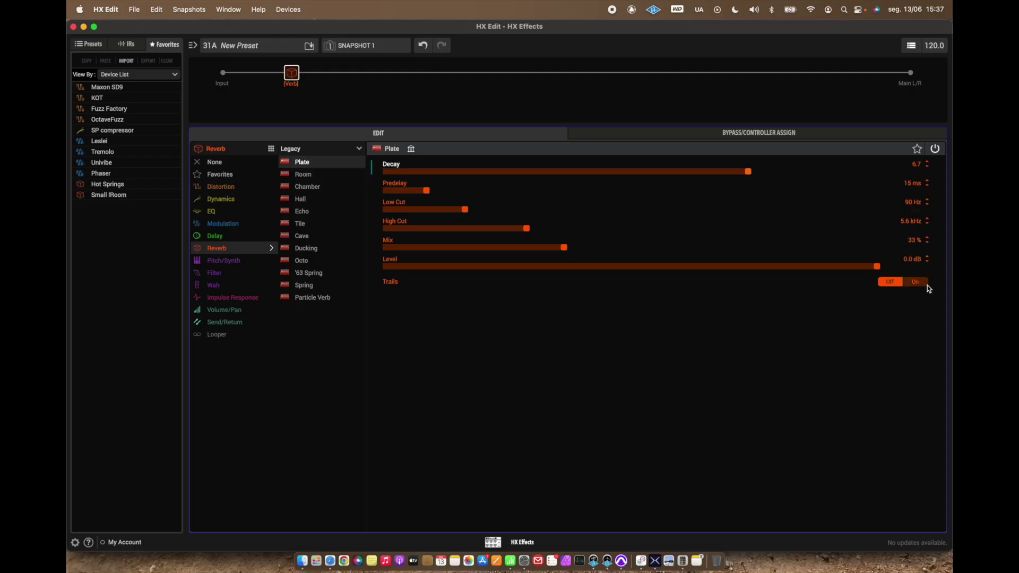
click(916, 282)
click(689, 248)
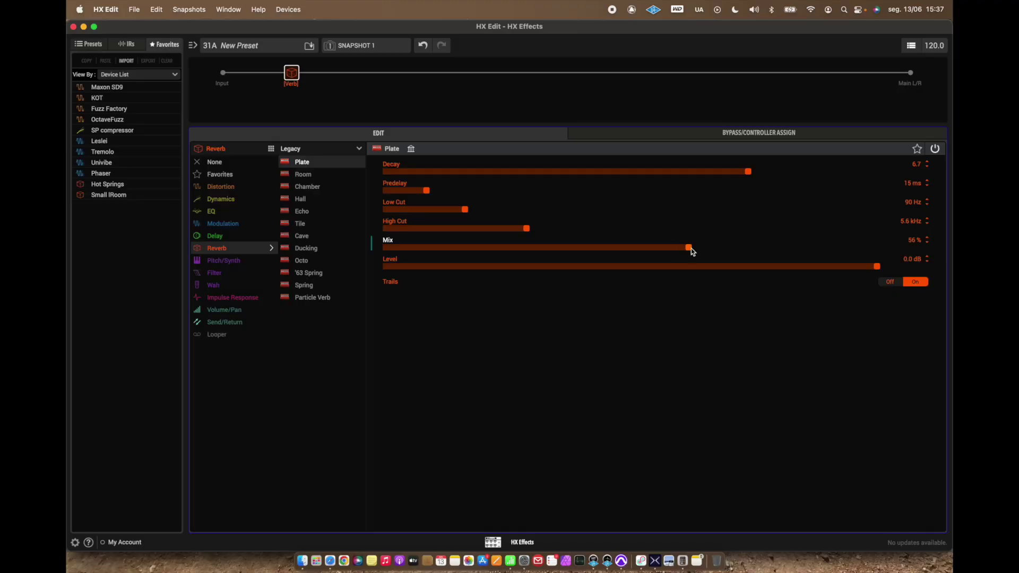
- Set the Plate reverb's High Cut to 5.3 kHz, Mix to 48 % and Decay to 6.0, and save it as a new favorite named Plate
drag(525, 231, 513, 230)
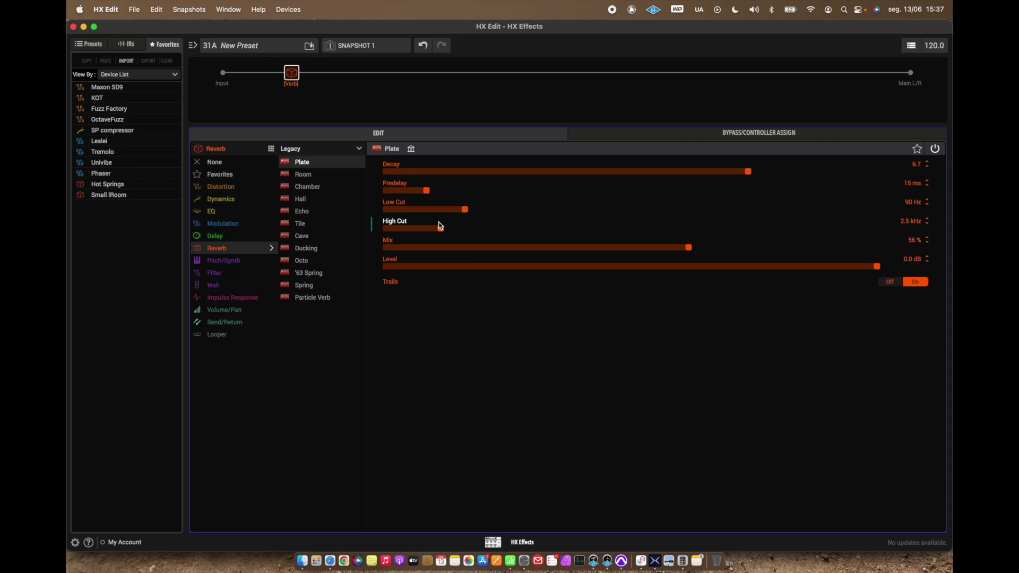
drag(497, 228, 546, 235)
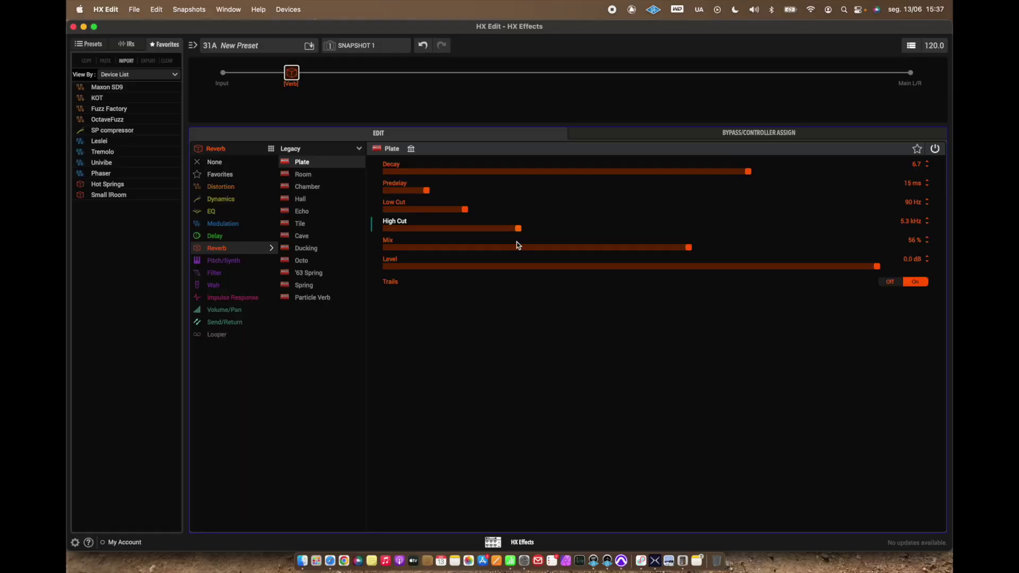
click(645, 248)
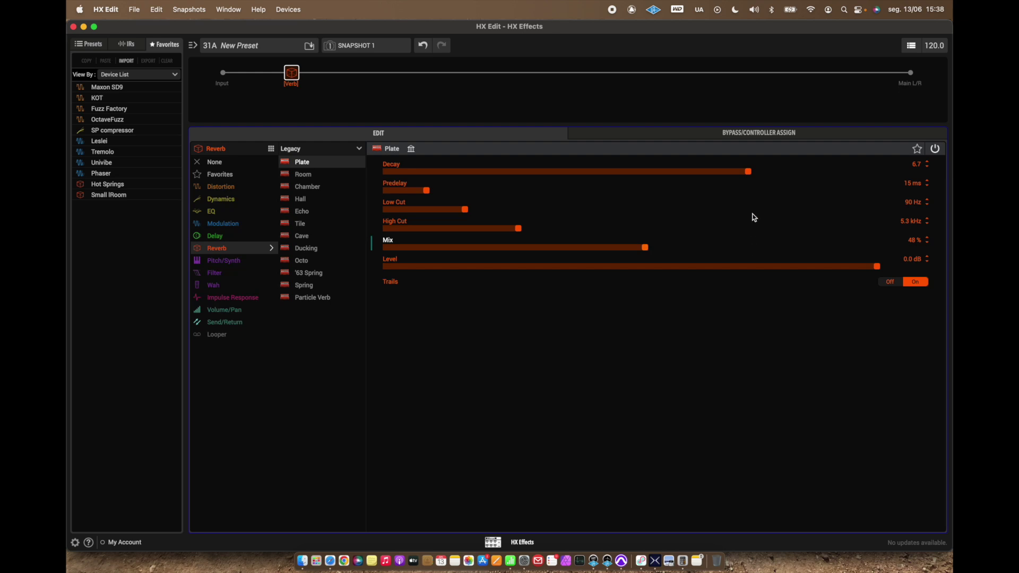
drag(726, 175, 675, 175)
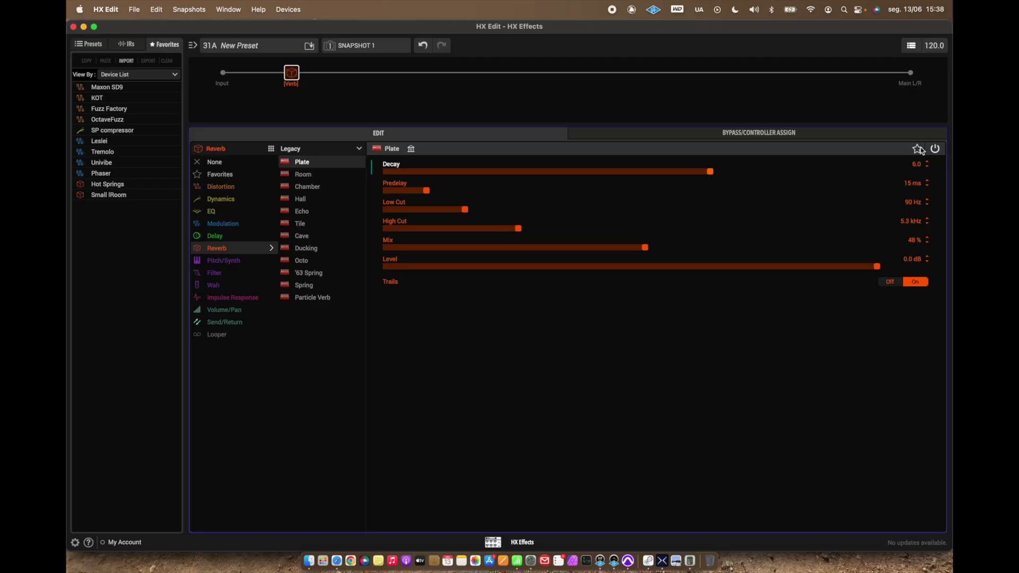
click(919, 150)
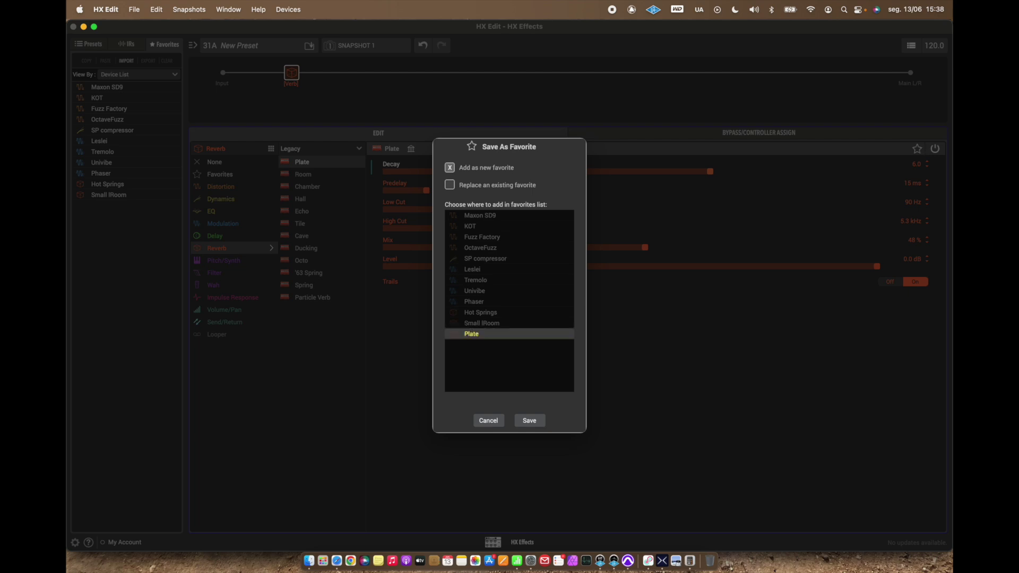
key(Return)
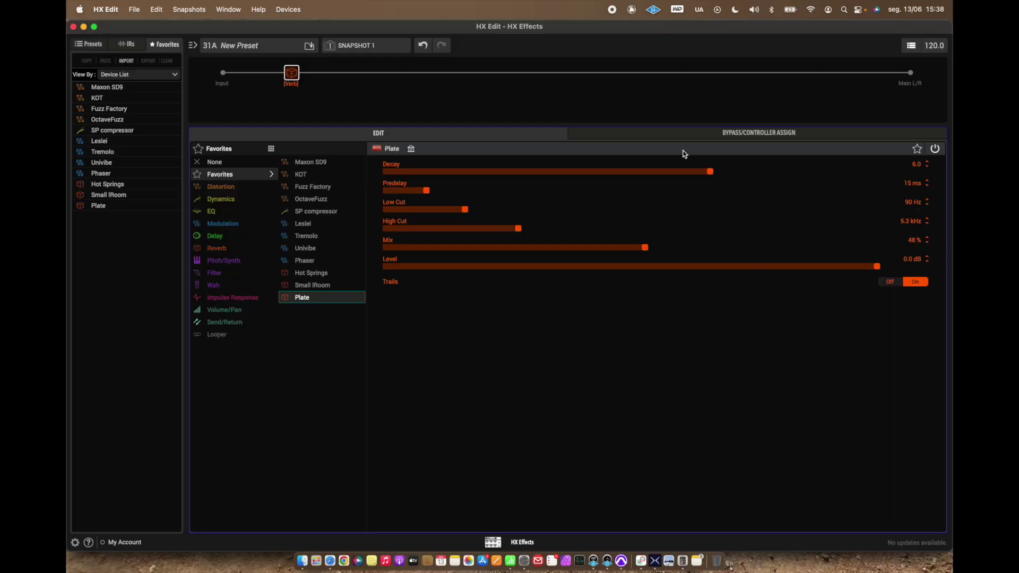
- Replace the block with the Mono delay Transistor Tape, and set Time to 89 ms and Feedback to 0 %
mouse_move(225, 238)
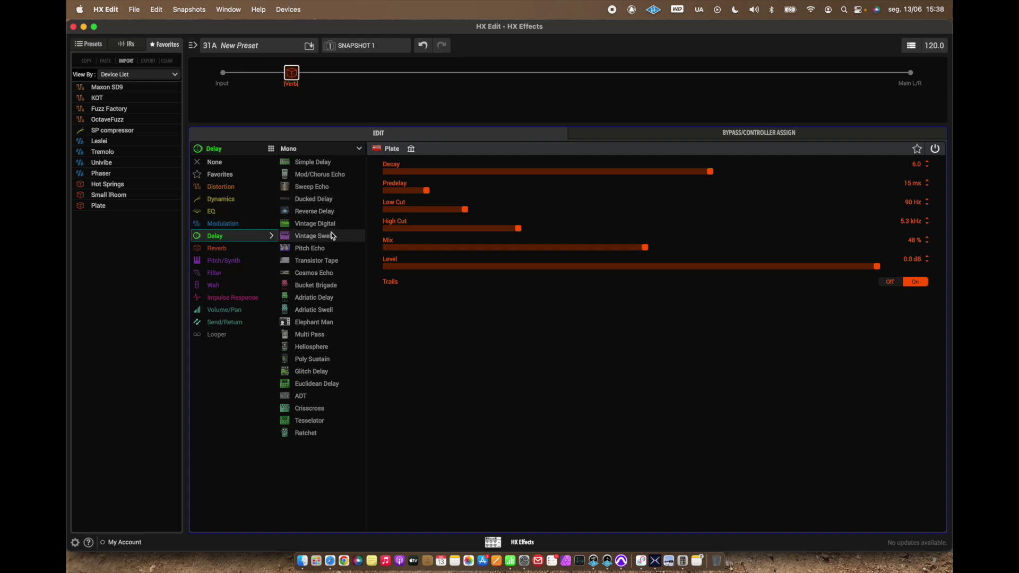
click(334, 263)
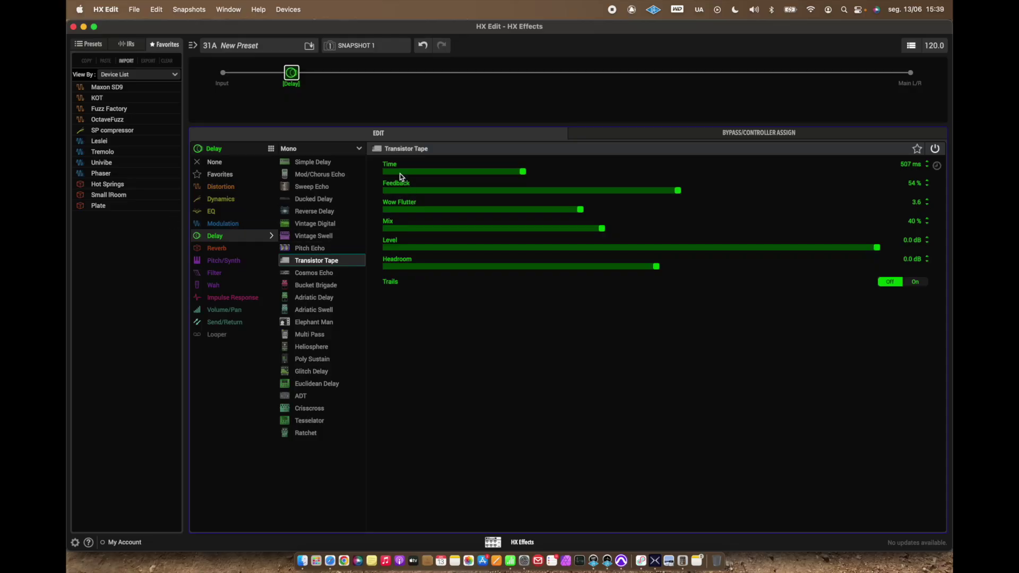
click(399, 172)
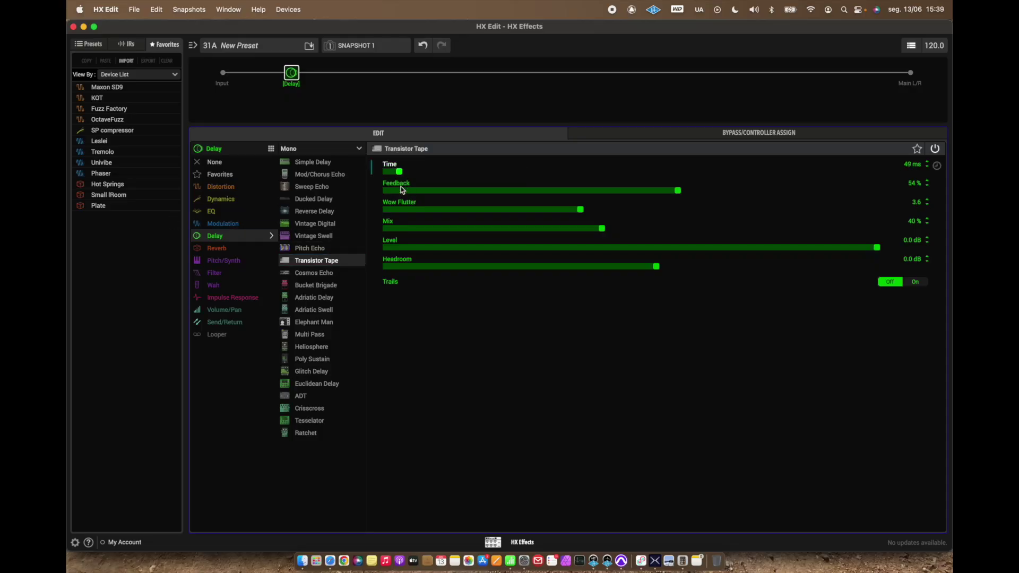
click(385, 190)
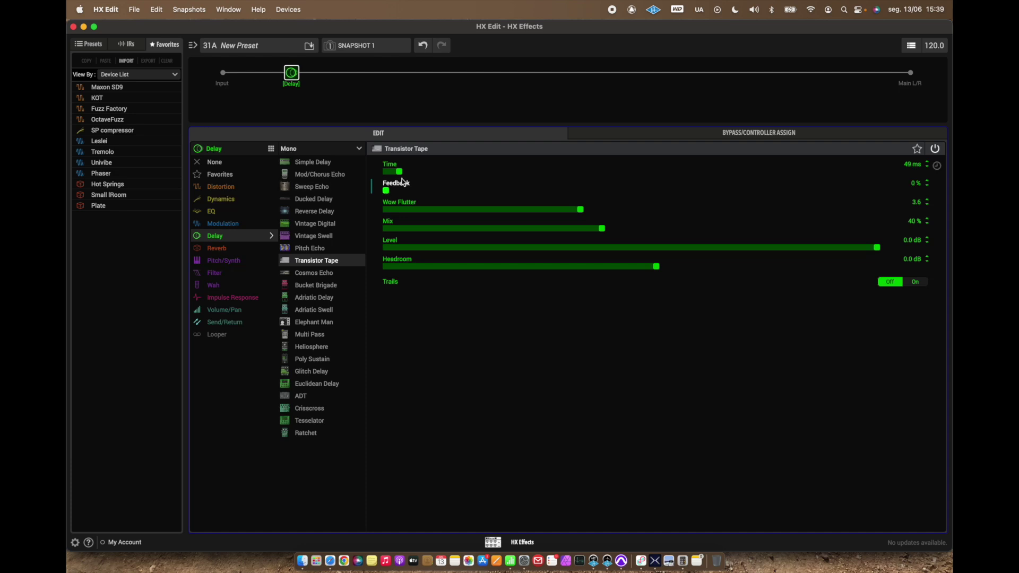
click(404, 173)
drag(407, 174, 417, 176)
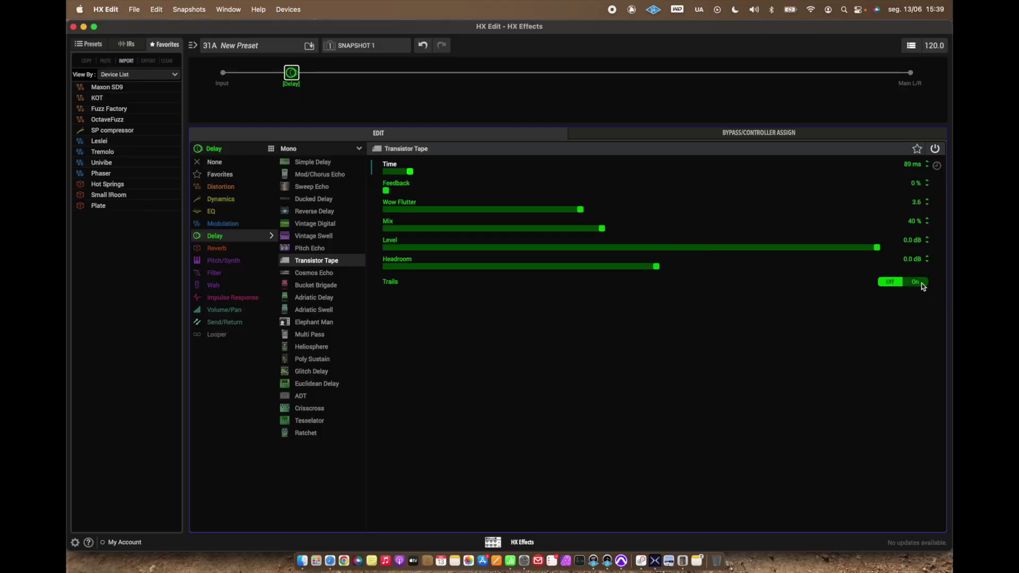
- Set the delay's Trails to On, Mix to 33 % and Time to 100 ms, and save it as a new favorite named Slapback
click(917, 281)
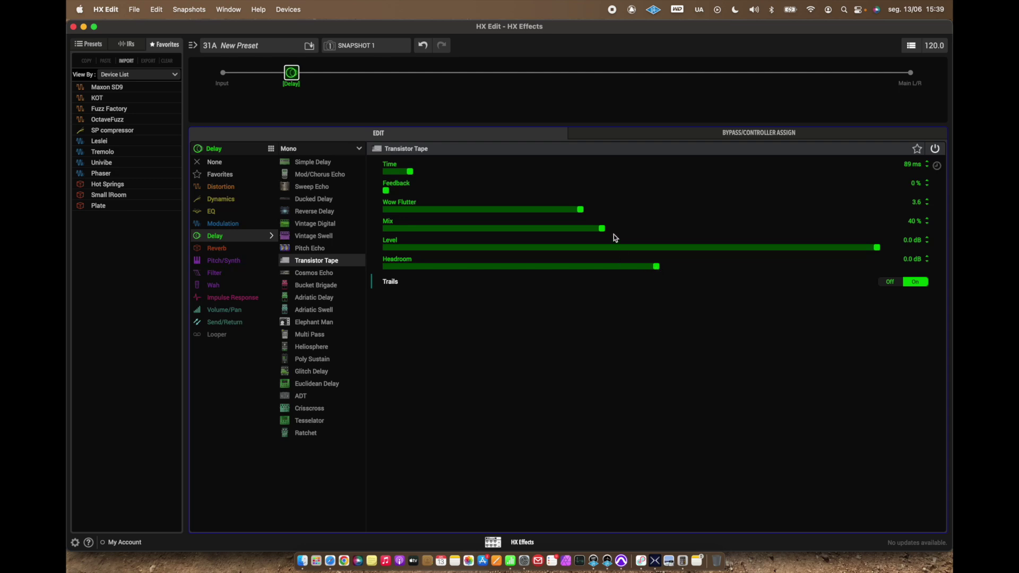
drag(604, 234, 568, 231)
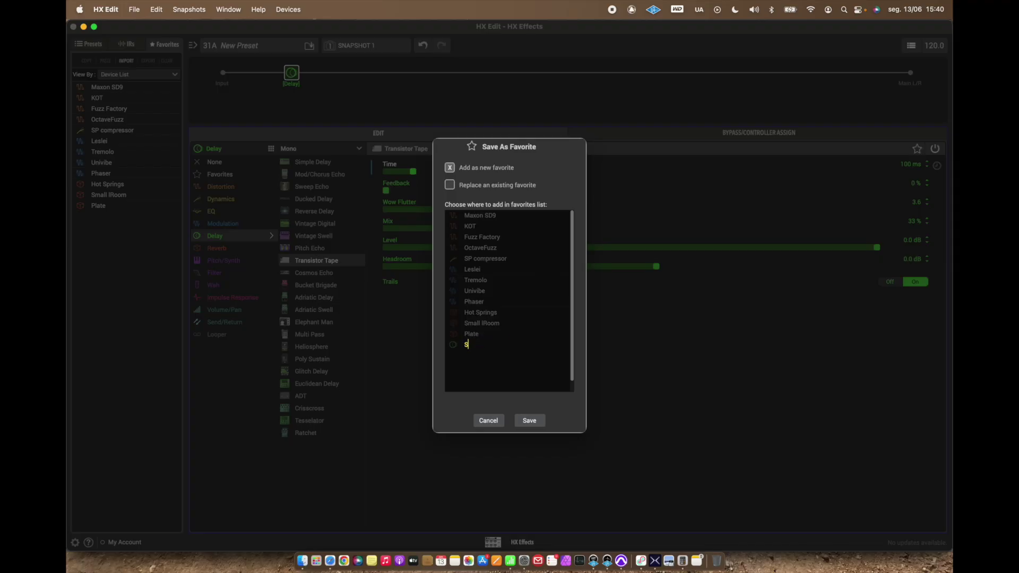
key(Return)
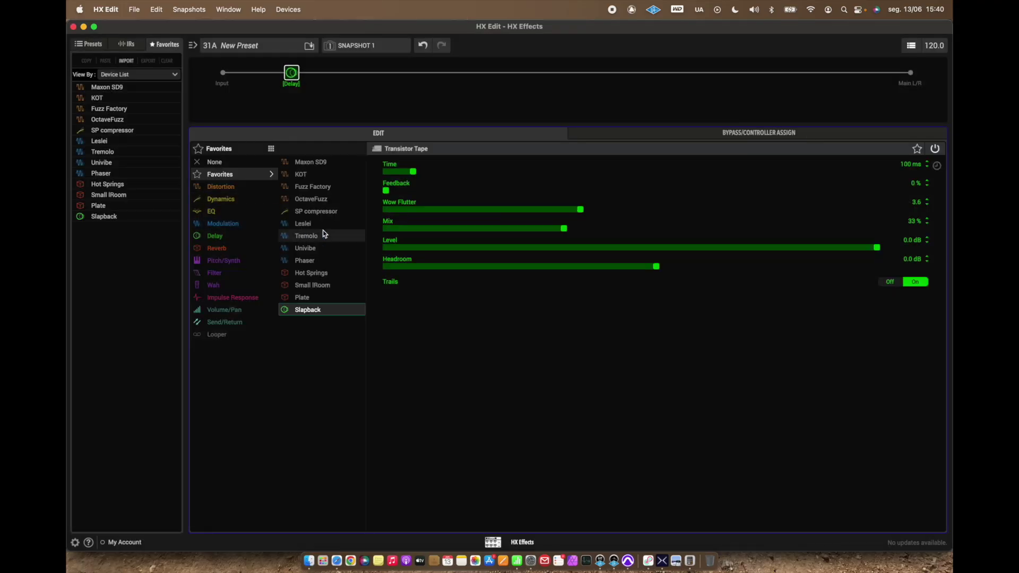
- Replace the block with the Mono delay Bucket Brigade, set Trails to On and switch its Time to Note Sync
click(240, 236)
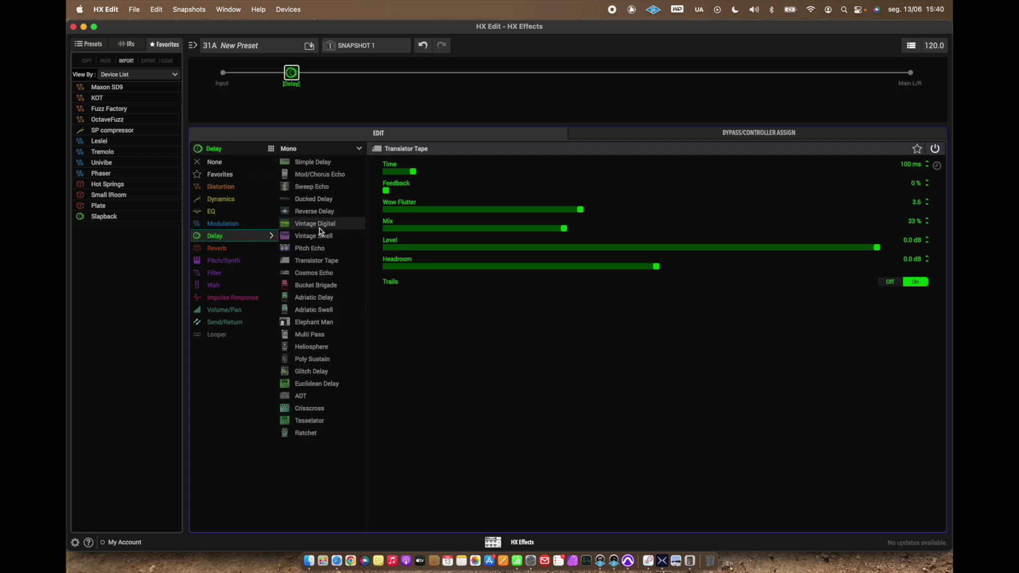
click(327, 286)
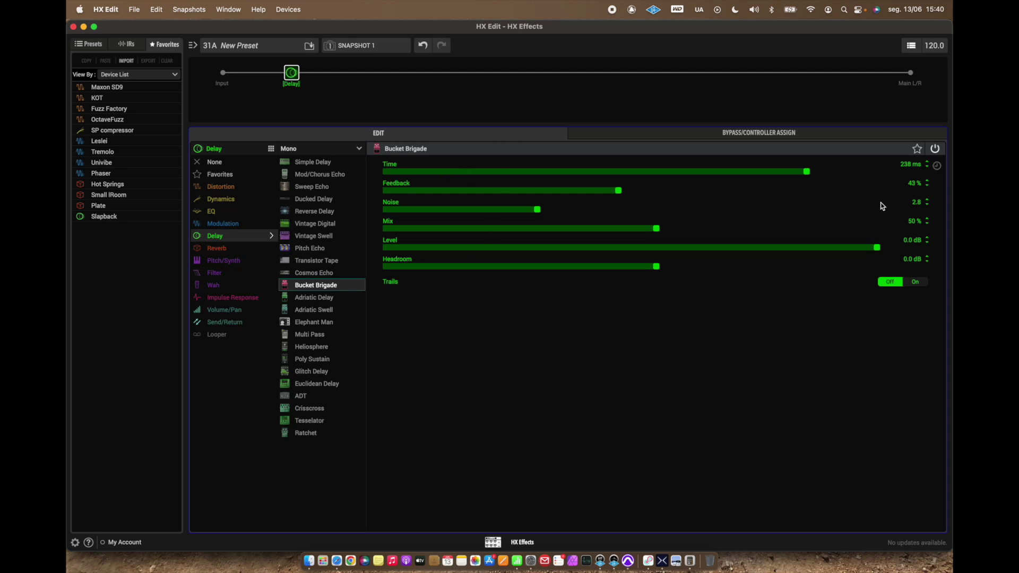
click(936, 166)
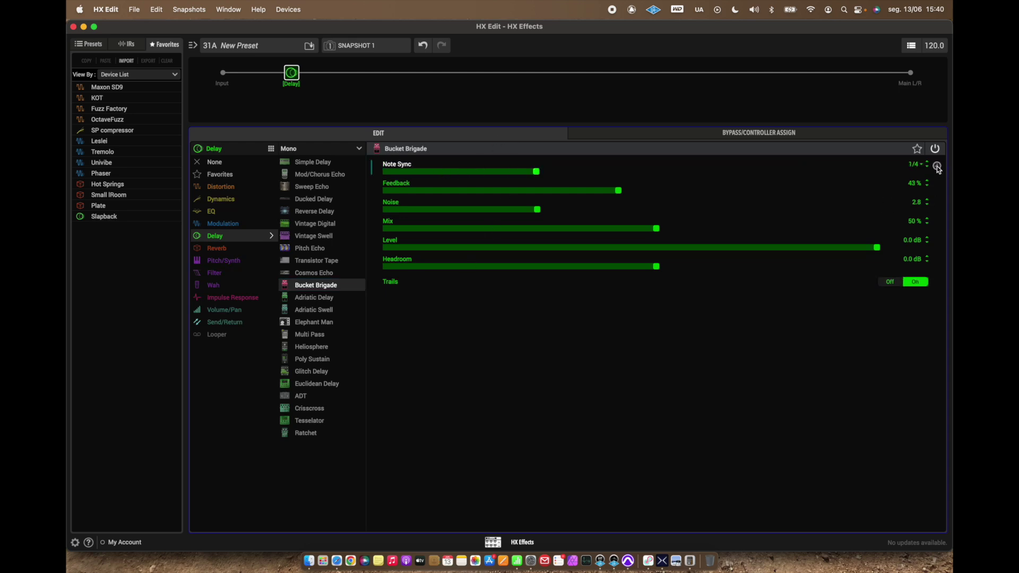
- Step through the Bucket Brigade's note divisions and set Note Sync to 1/8 Dotted
click(926, 167)
click(926, 168)
click(926, 168)
click(927, 161)
click(927, 162)
click(927, 163)
click(927, 162)
click(927, 162)
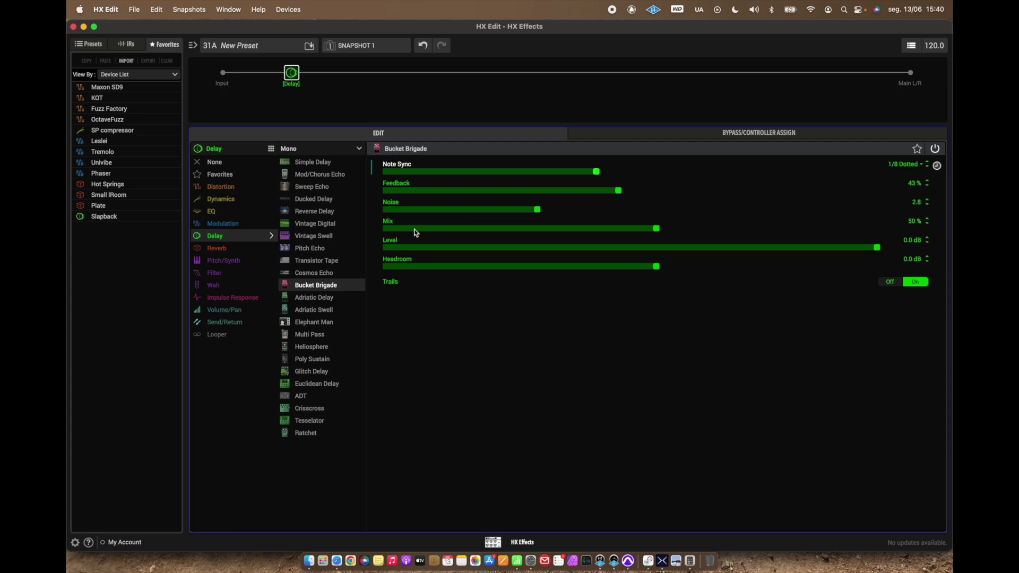
- Set the Bucket Brigade delay's Feedback to 0 % and its Mix to 17 %
drag(393, 186, 379, 190)
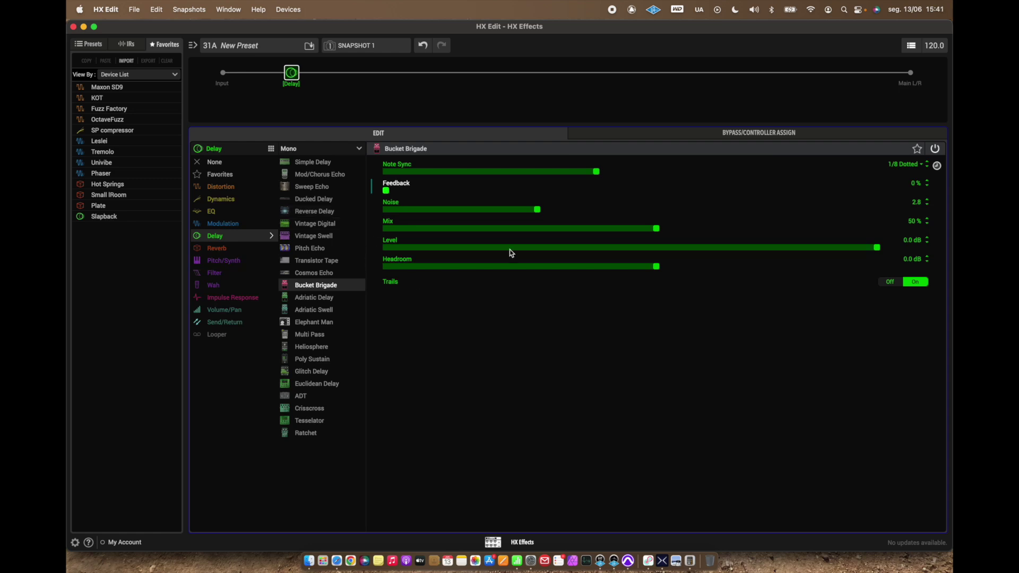
click(477, 228)
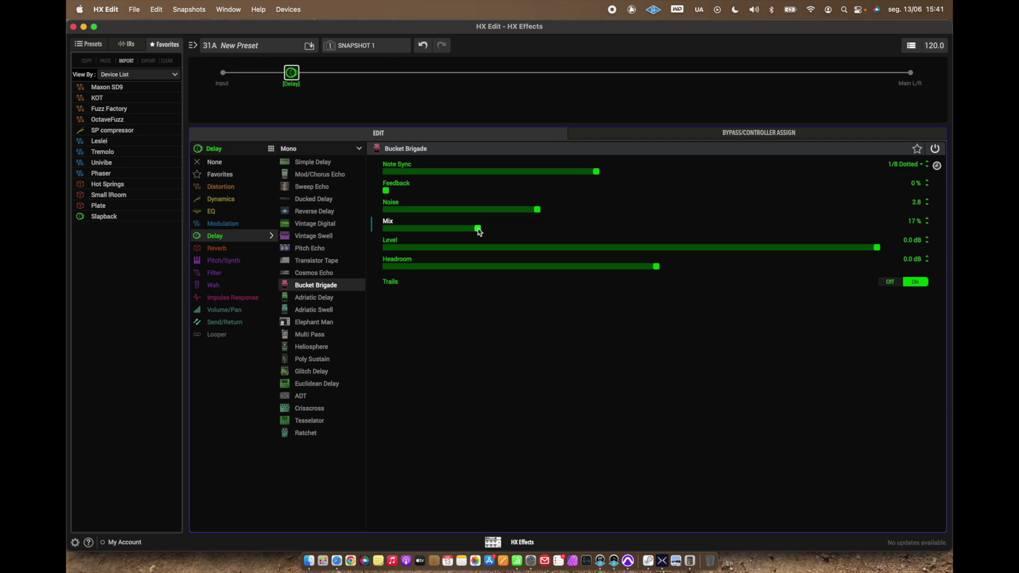
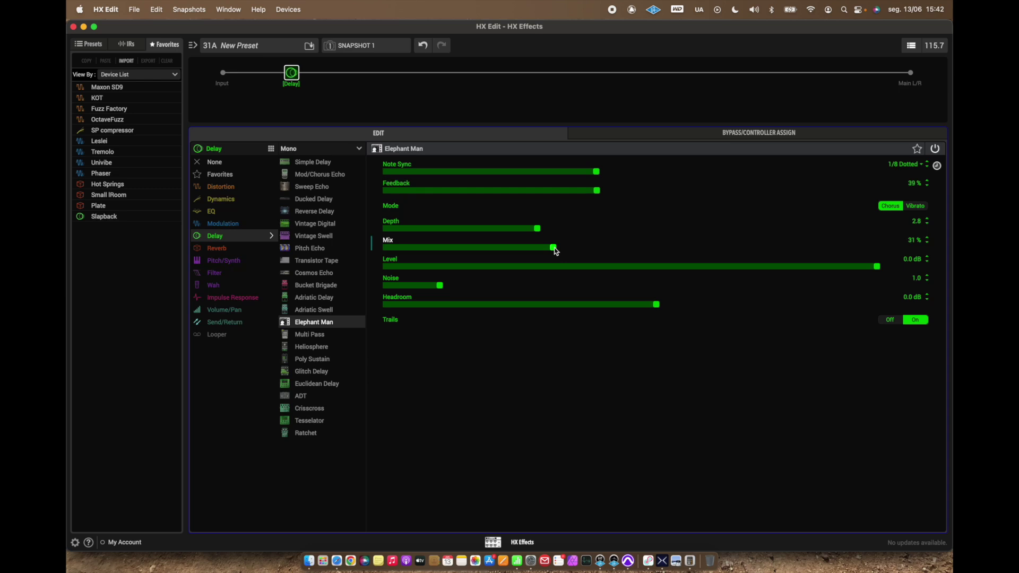
- Raise the Elephant Man delay's Feedback in stages up to 94 %
click(631, 190)
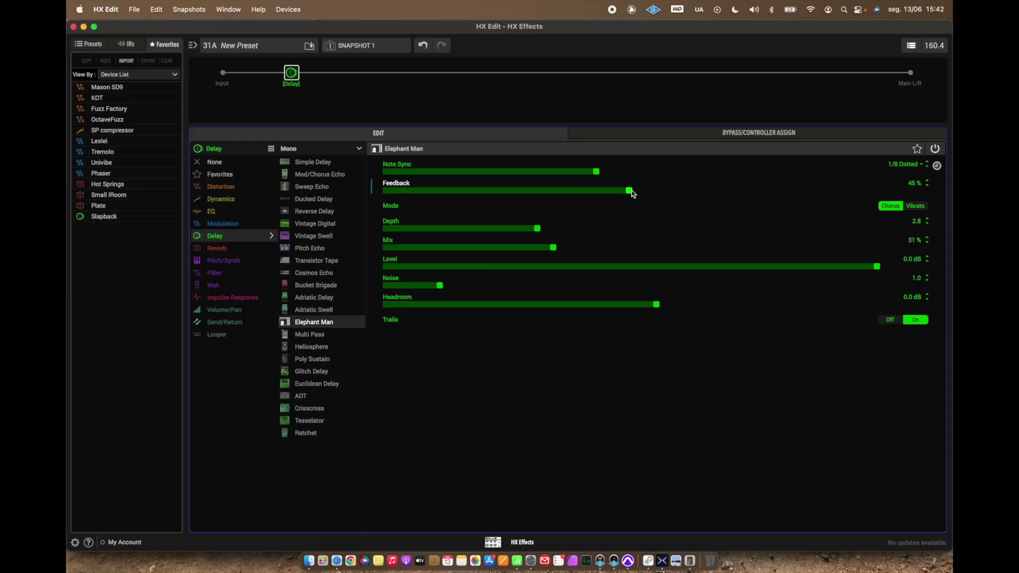
drag(662, 189, 689, 188)
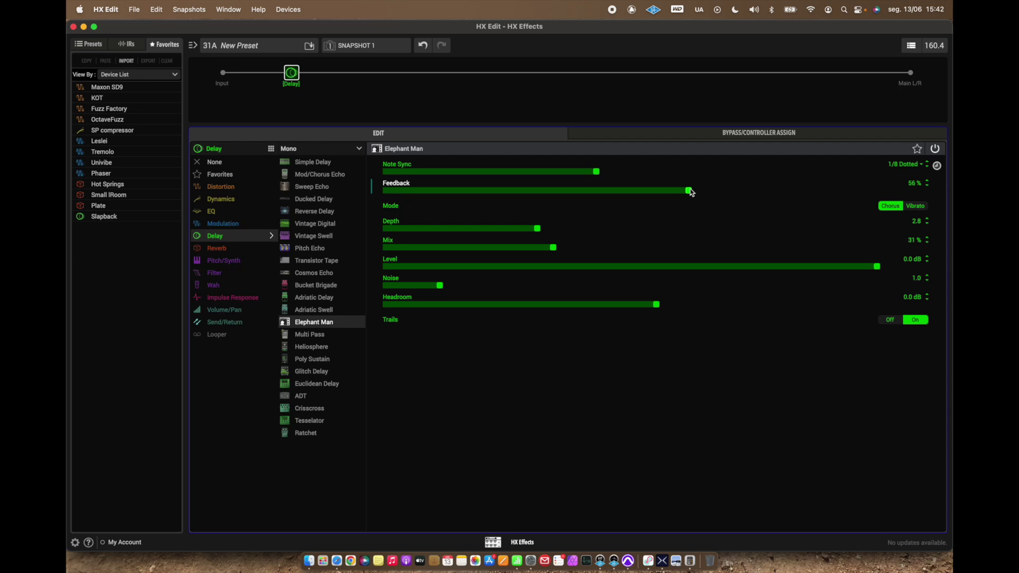
click(725, 190)
click(753, 190)
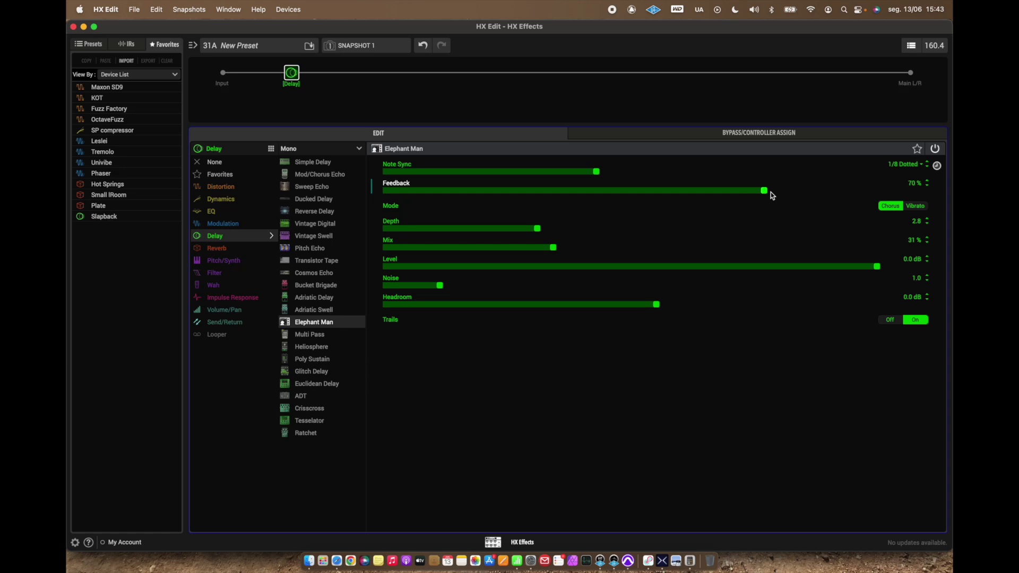
click(775, 191)
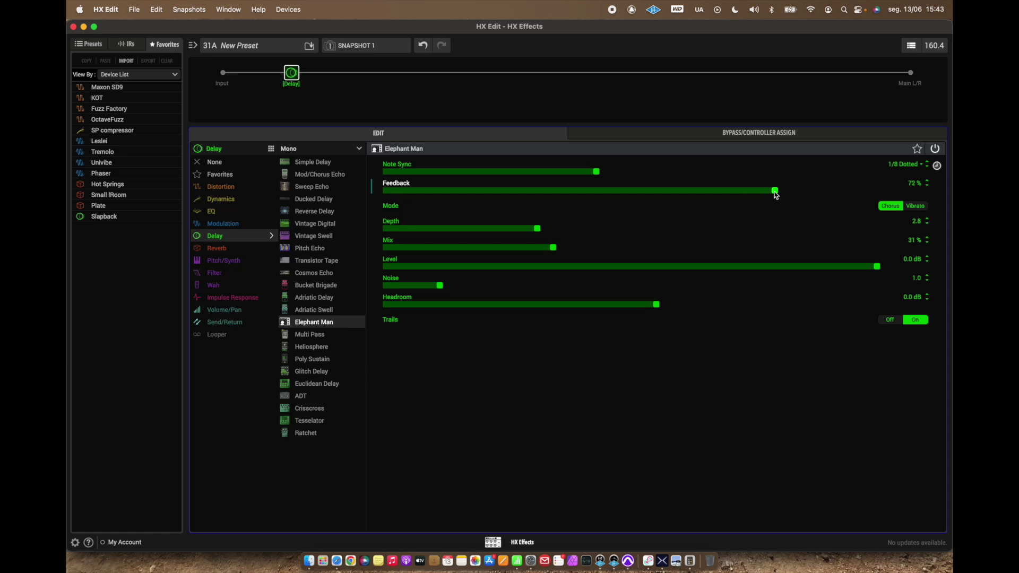
click(815, 192)
click(866, 191)
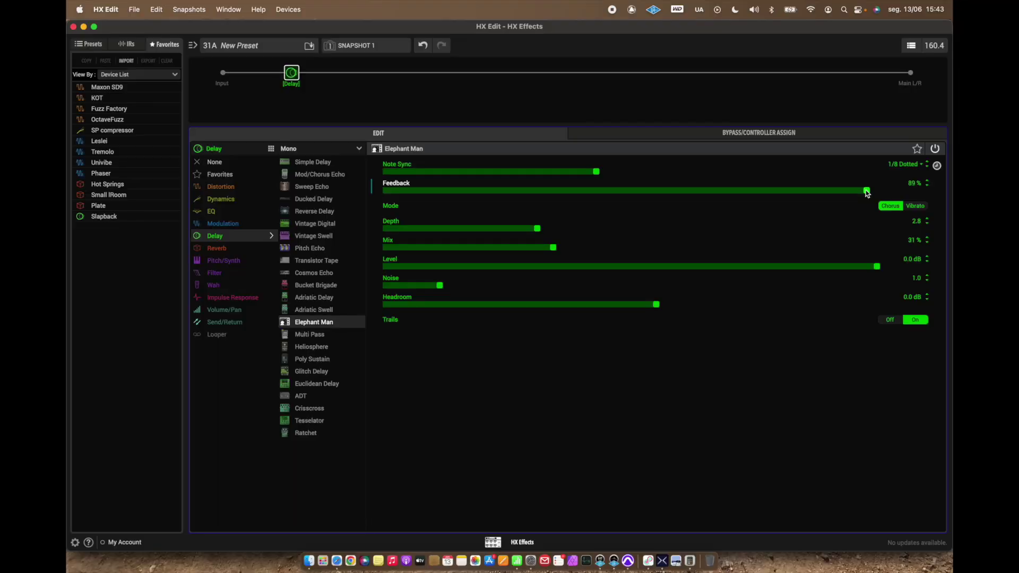
drag(866, 191, 894, 193)
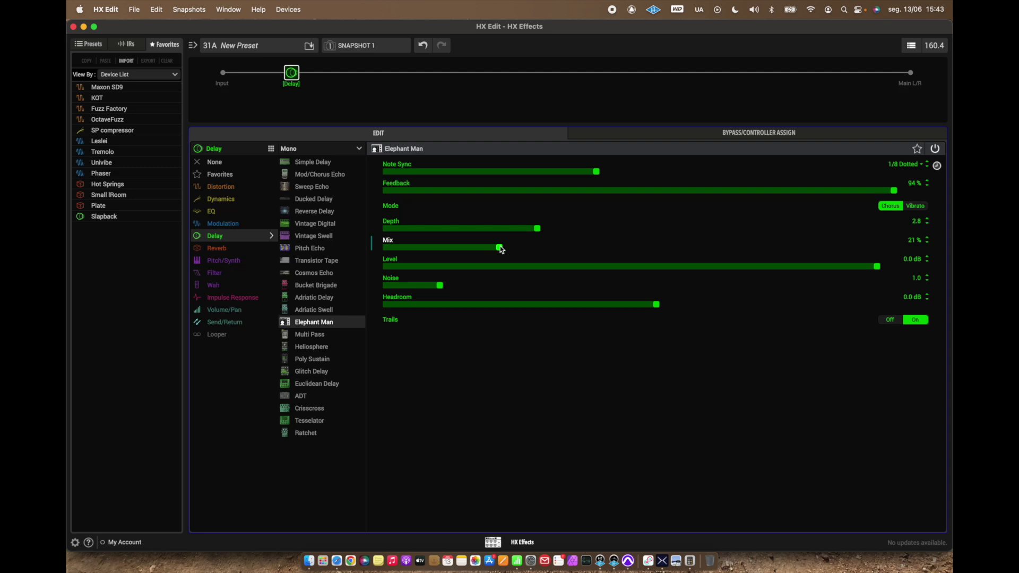
- Set the Elephant Man's Mix to 27 % and save it as a new favorite named Mem Man
drag(501, 250, 527, 250)
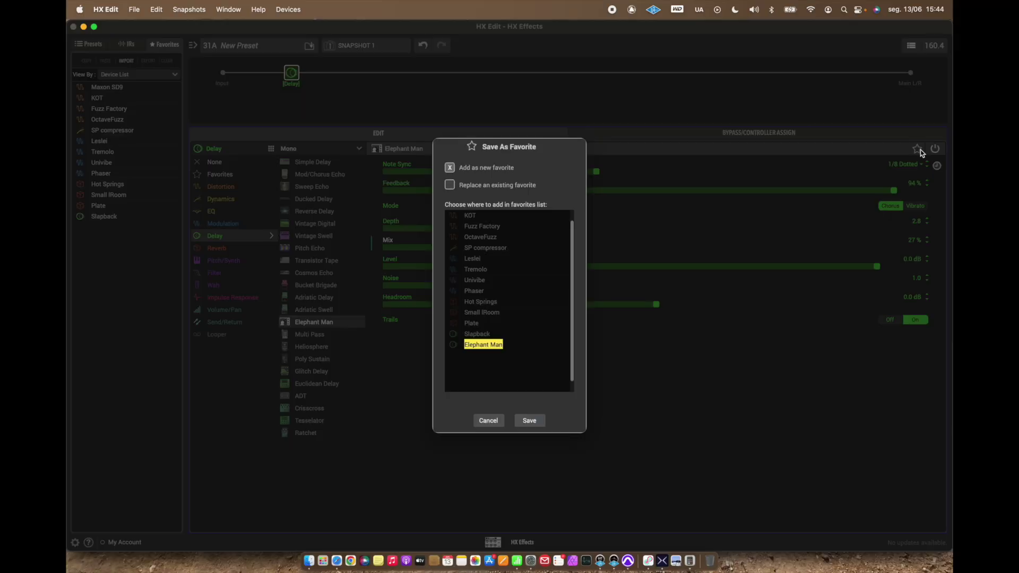
text(Mem Man)
key(Return)
key(Return)
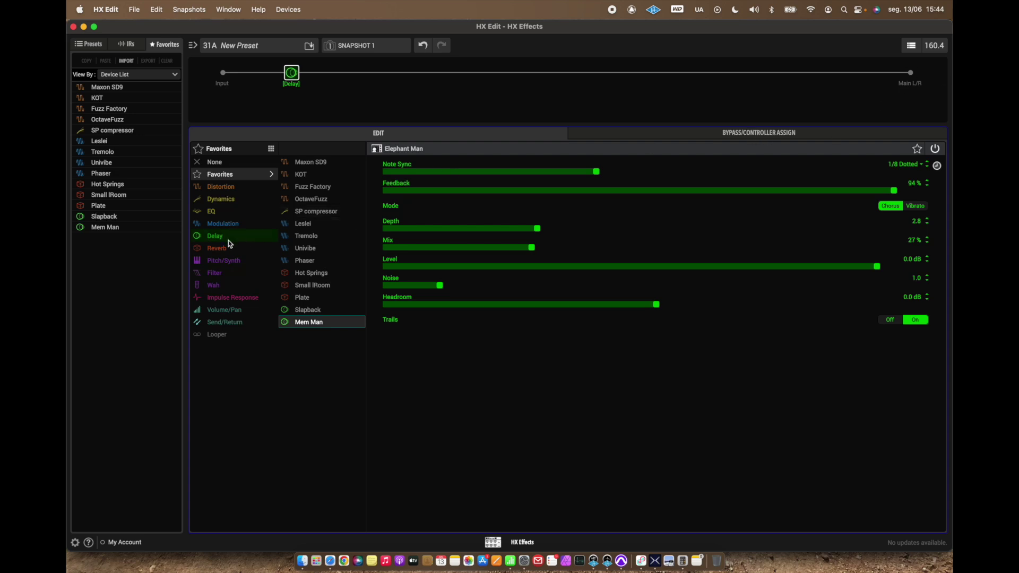
- Try the Mono delays Glitch Delay and Euclidean Delay in the block
click(252, 239)
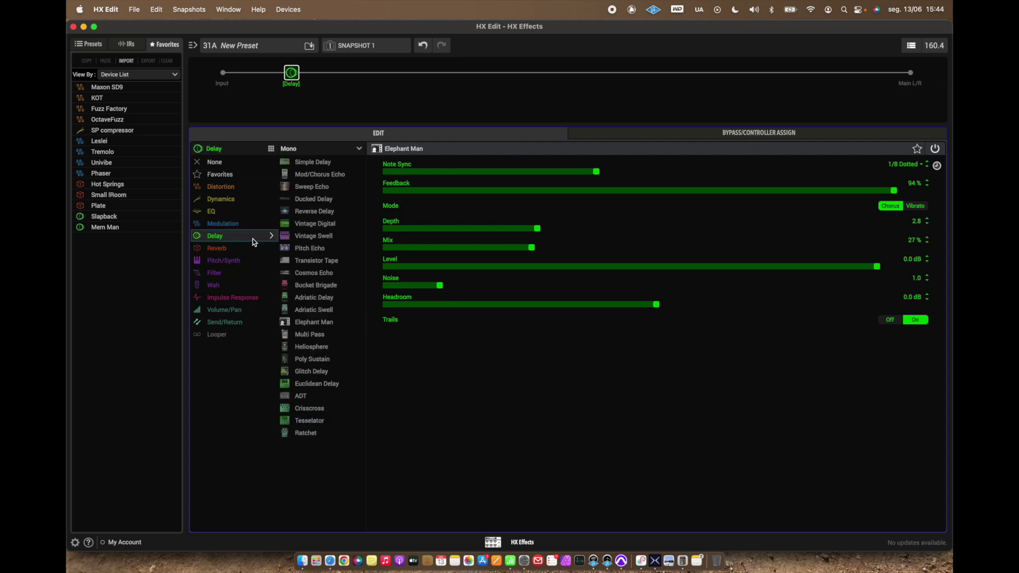
click(308, 373)
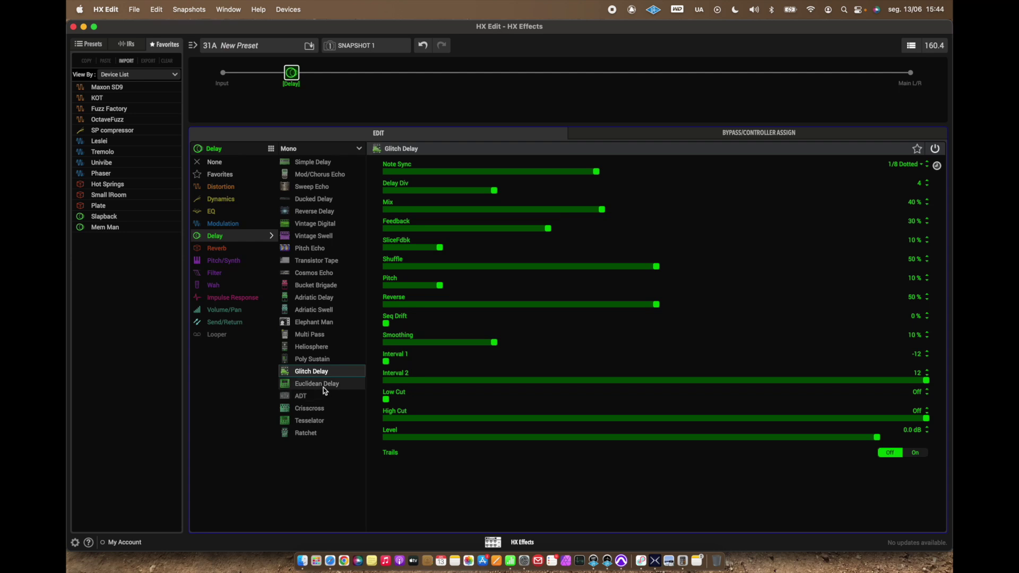
click(323, 387)
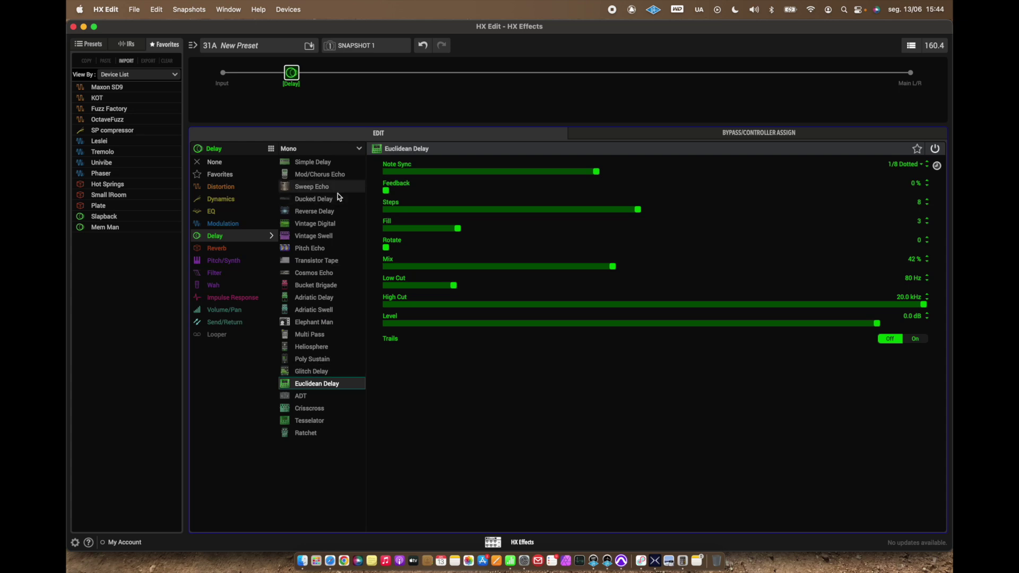
- Replace the block with the Legacy delay Auto-Volume Echo, and set Feedback to 87 % and Trails to On
scroll(343, 169, down, 10)
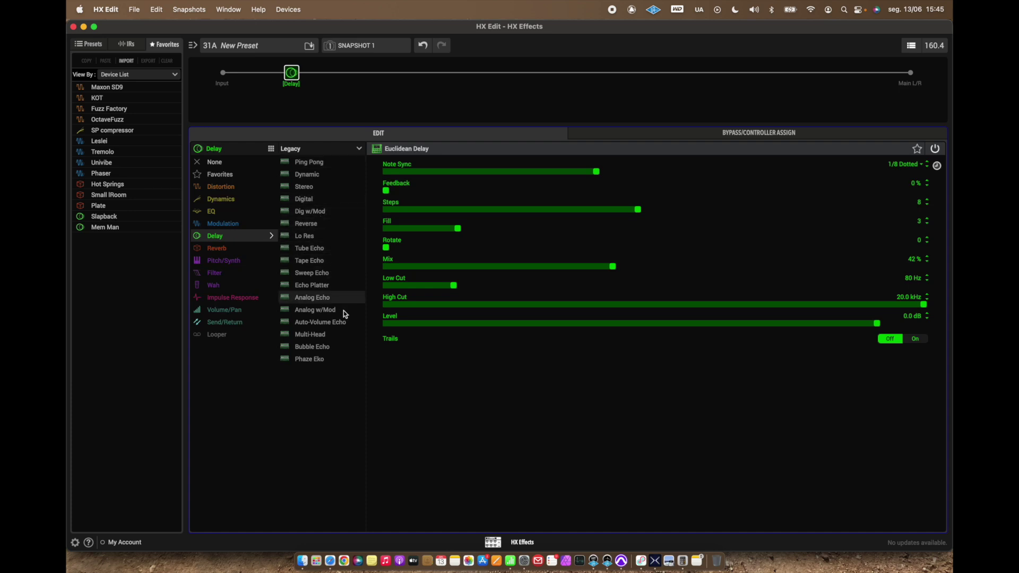
click(344, 332)
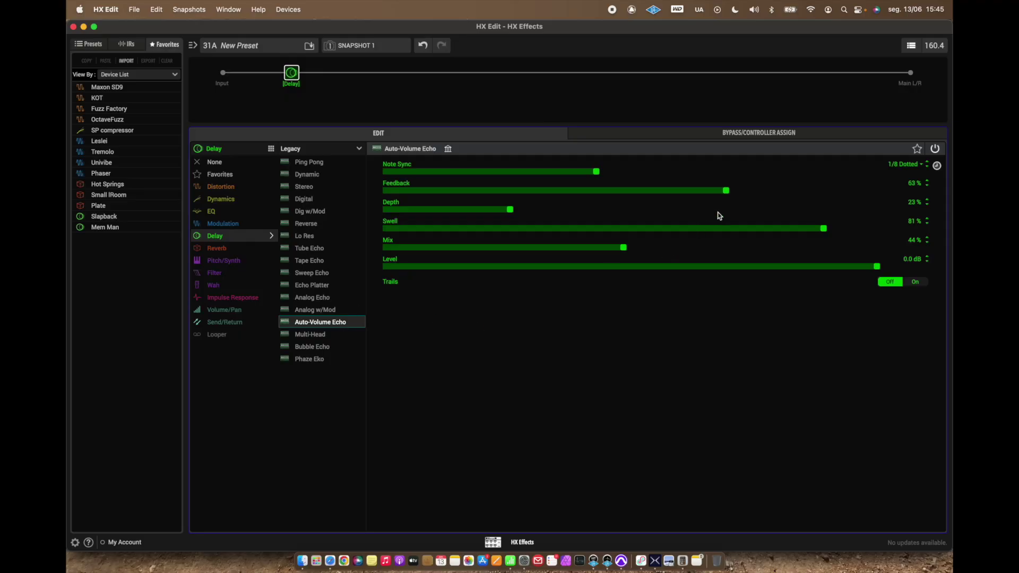
drag(757, 190, 856, 199)
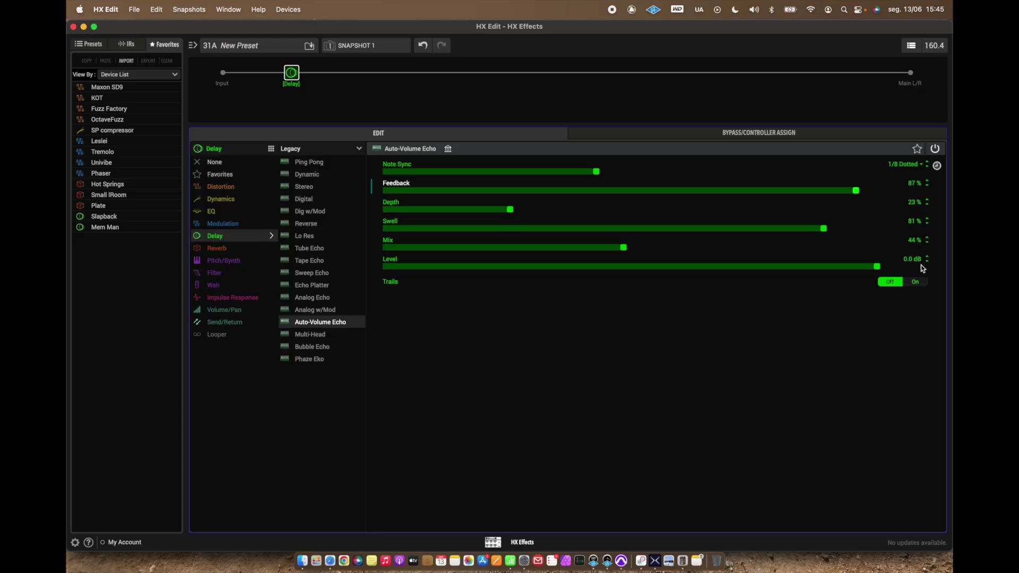
click(921, 284)
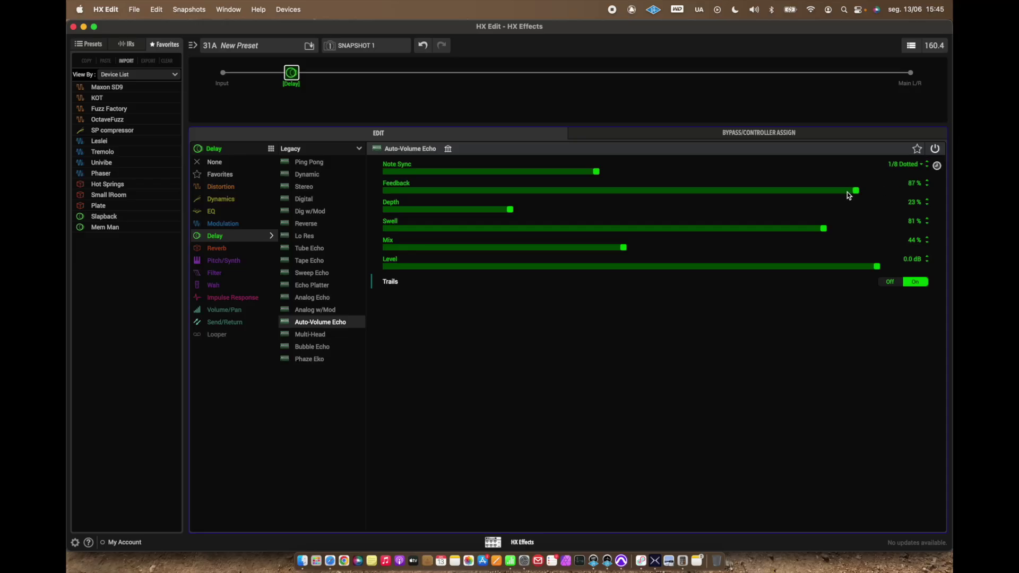
- Lower the Auto-Volume Echo's Feedback to 83 % and save it as a new favorite named Swell
click(845, 191)
drag(845, 195, 838, 195)
click(917, 149)
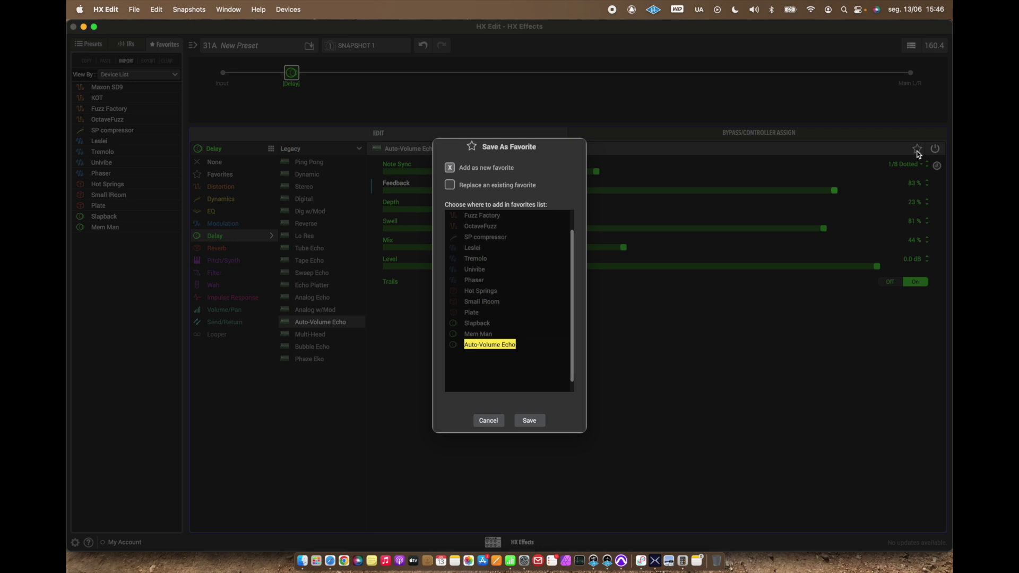
text(Swell)
key(Return)
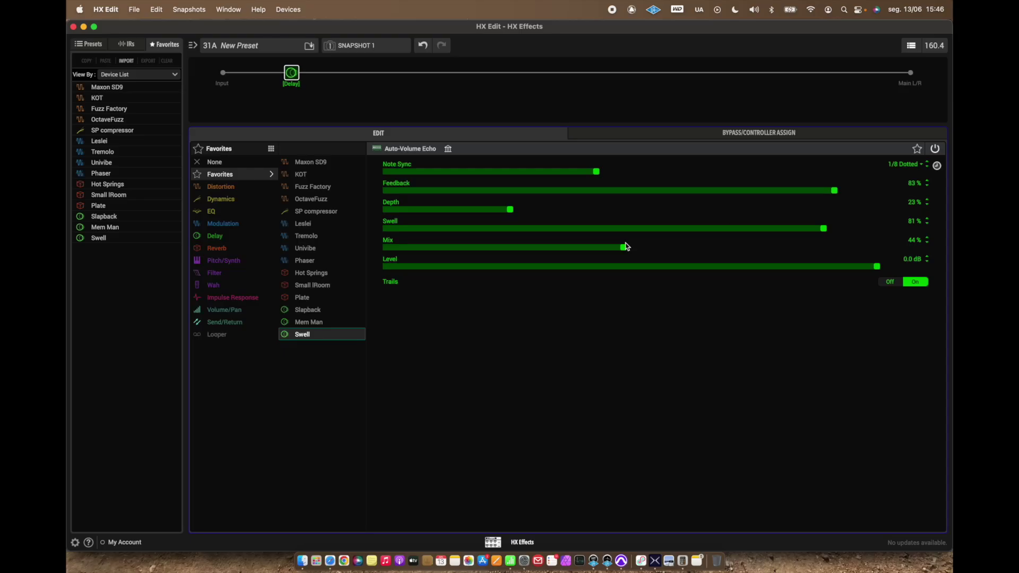
- Try the Mono Pitch/Synth models Simple Pitch and 12-String in the block
click(231, 261)
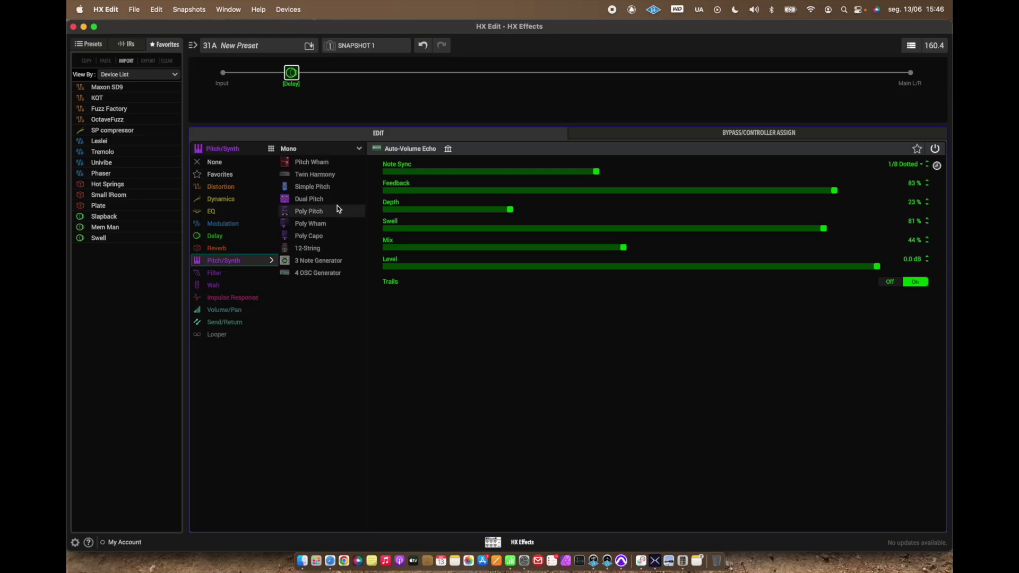
click(338, 186)
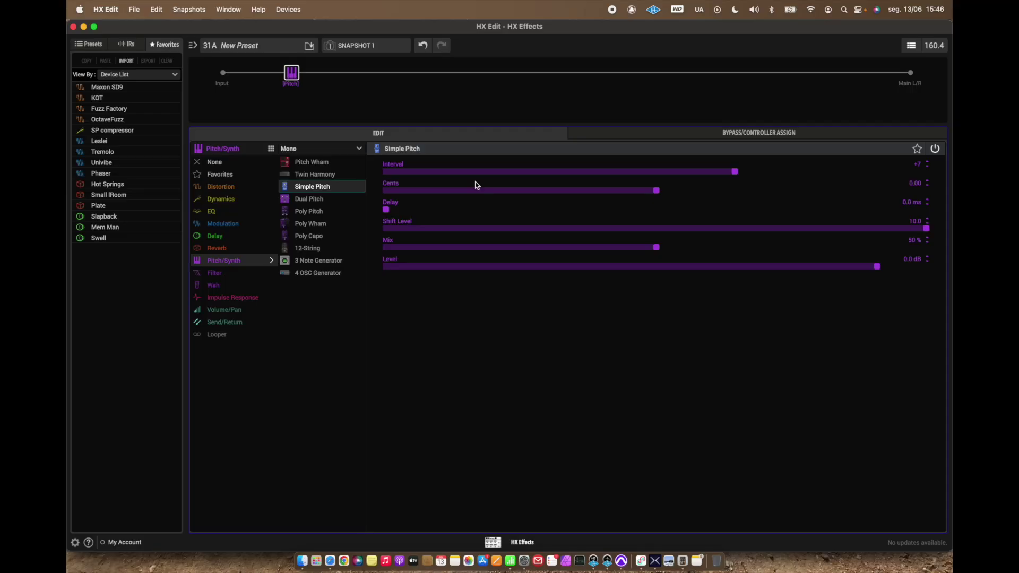
click(353, 250)
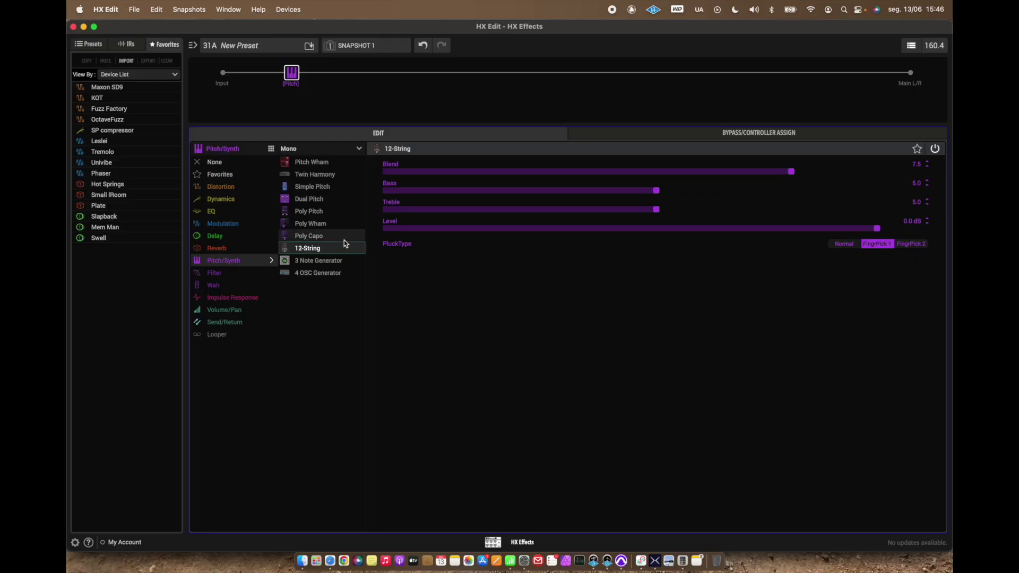
- Replace the block with Poly Capo, set its Interval to -5, and save it as a new favorite named Poly Capo
click(344, 240)
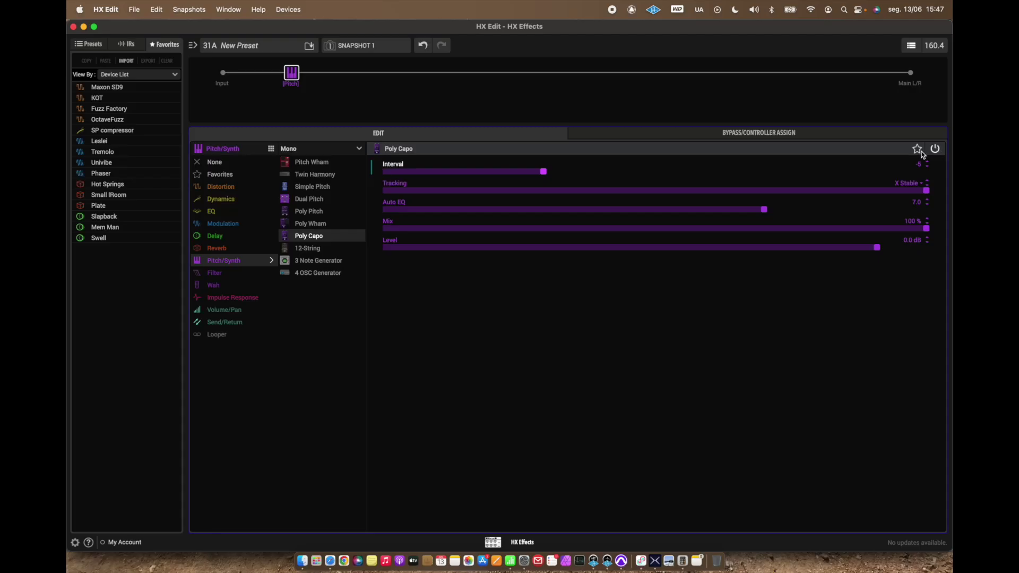
click(919, 151)
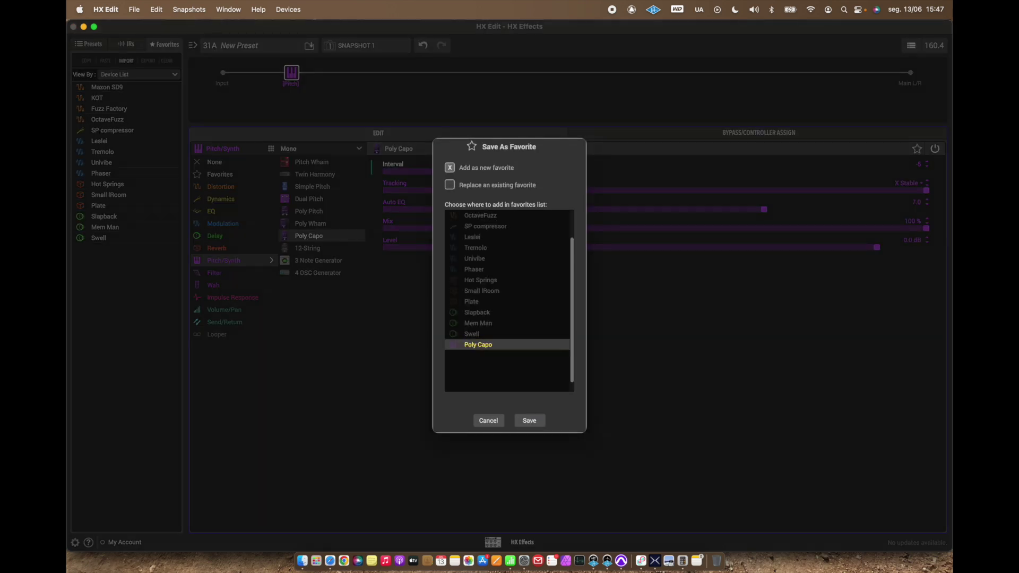
key(Return)
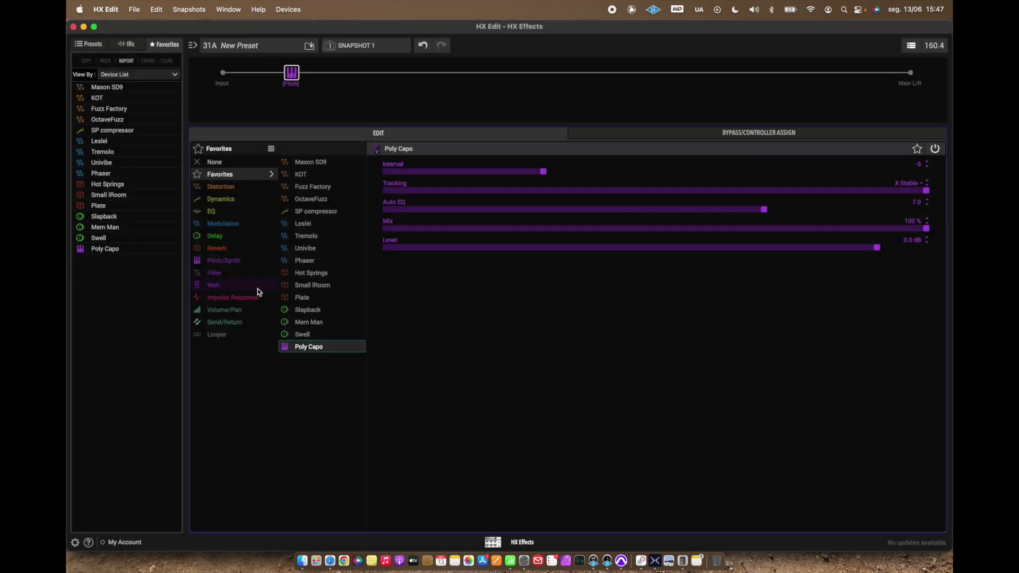
- Replace the block with the Mono Pitch/Synth model Simple Pitch and set its Interval to -12
click(244, 261)
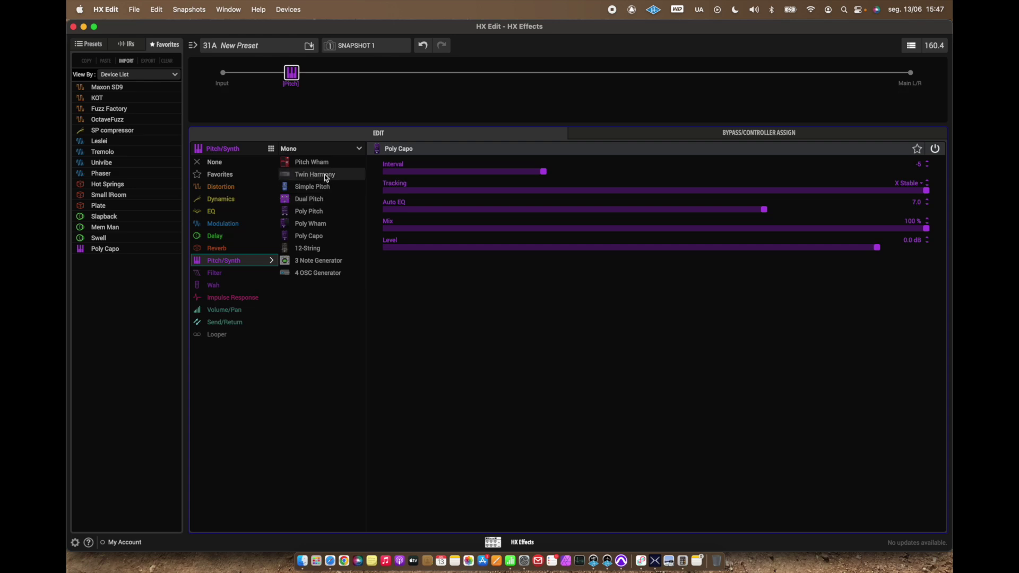
click(331, 189)
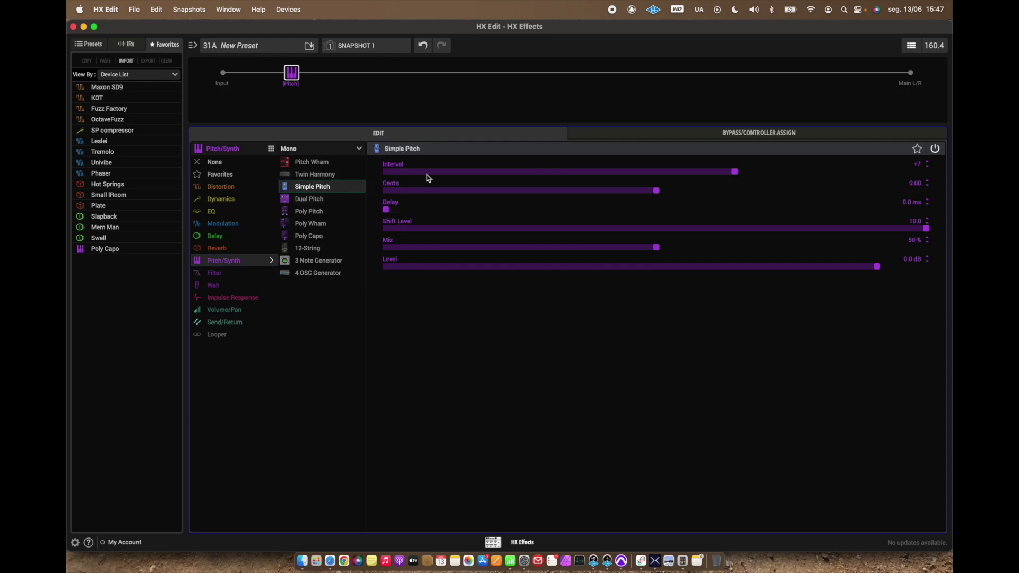
click(928, 166)
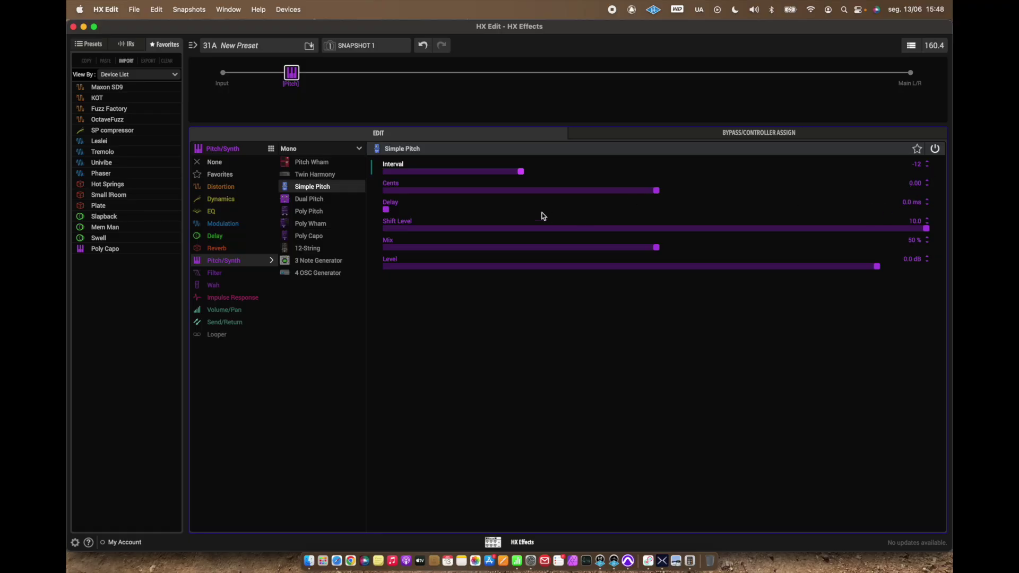
- Try the Simple Pitch's Delay at 86 ms and bring it back down to 0.0 ms
drag(450, 209, 690, 210)
drag(692, 210, 818, 209)
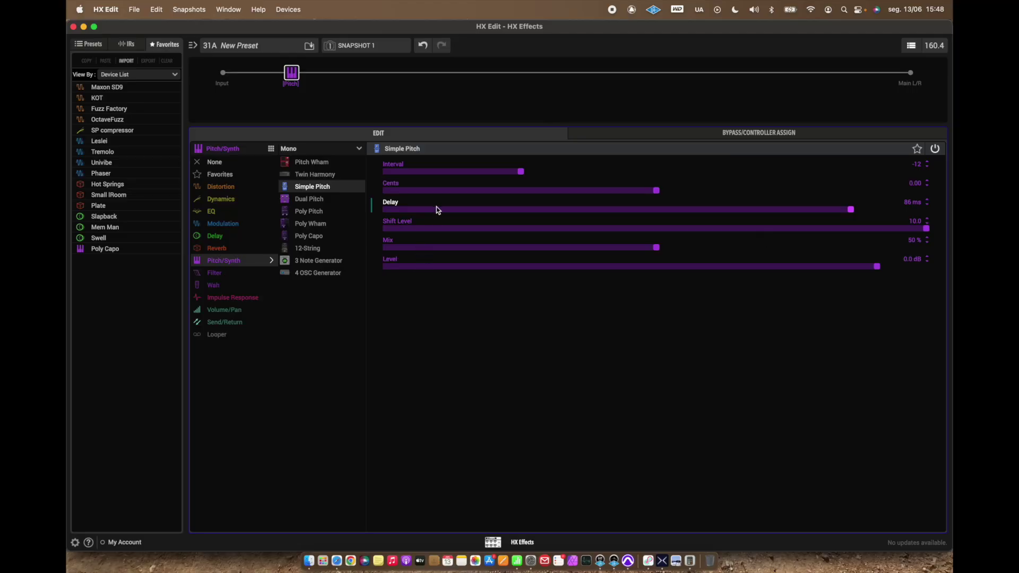
click(436, 209)
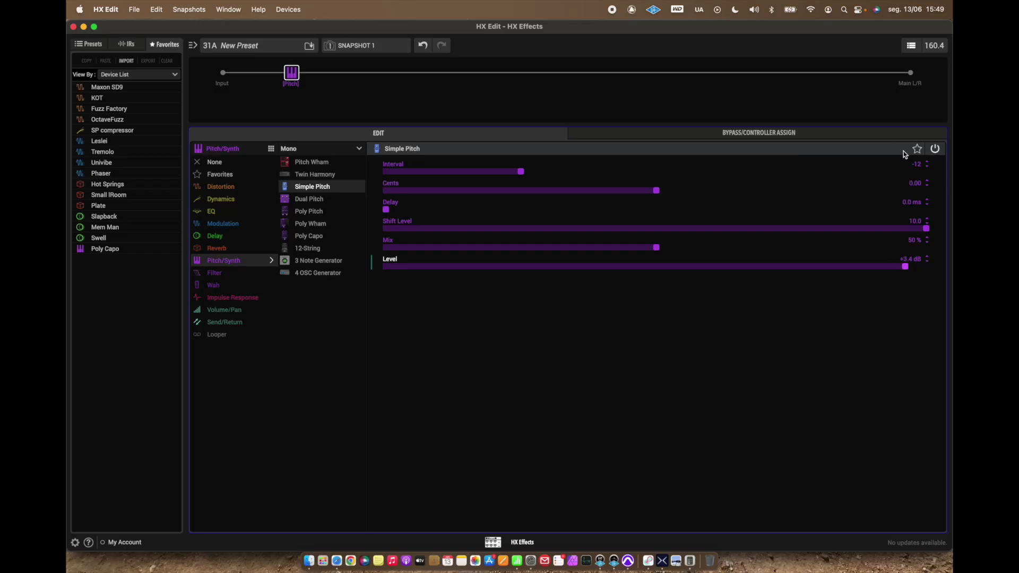
- Set the Simple Pitch's Level to +3.4 dB and save it as a new favorite named Octave Down
click(916, 149)
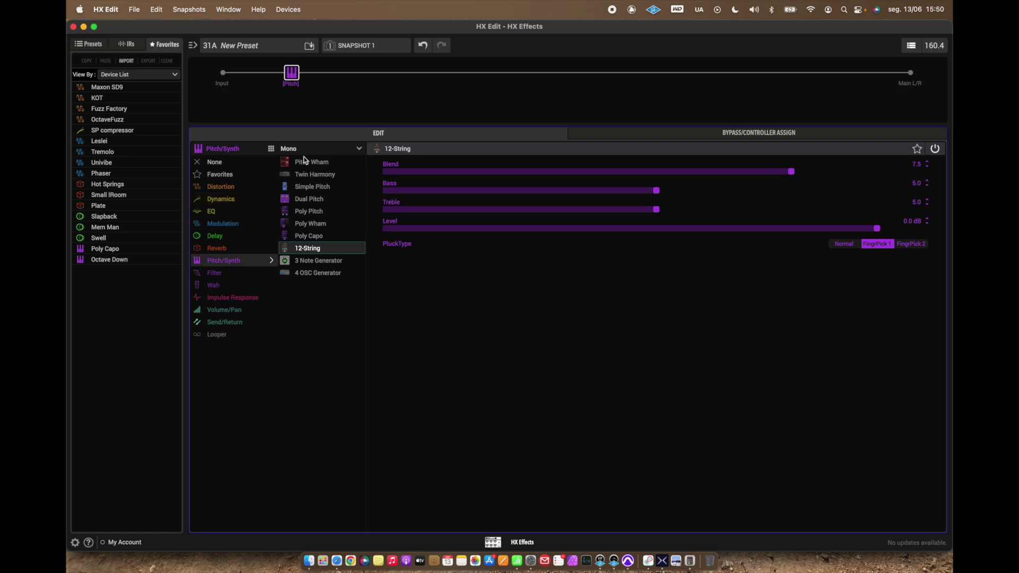
- Try the Mono EQ models 10 Band Graphic and Parametric in the block, and load Tilt in their place
click(219, 215)
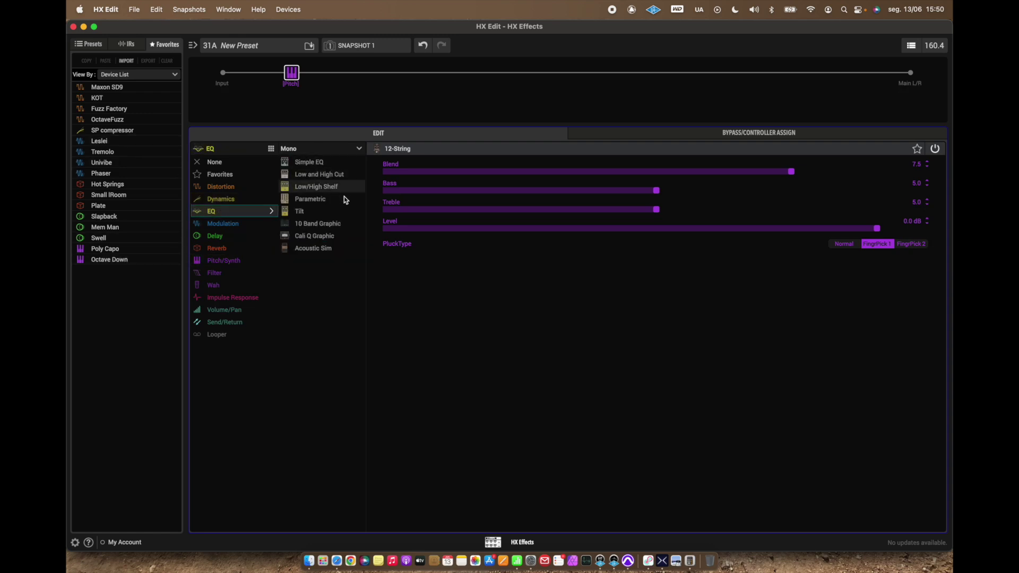
click(344, 227)
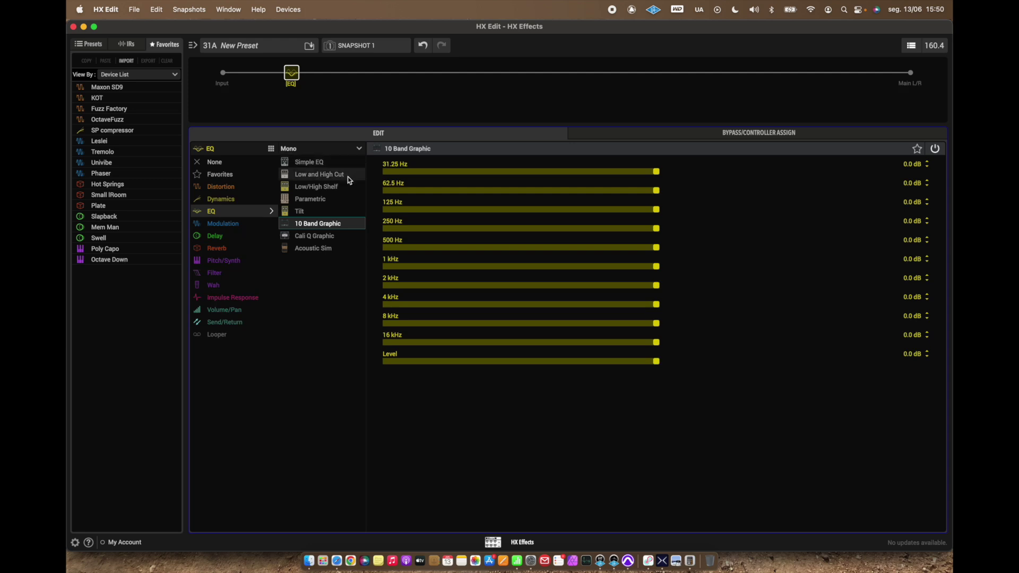
click(340, 204)
click(338, 214)
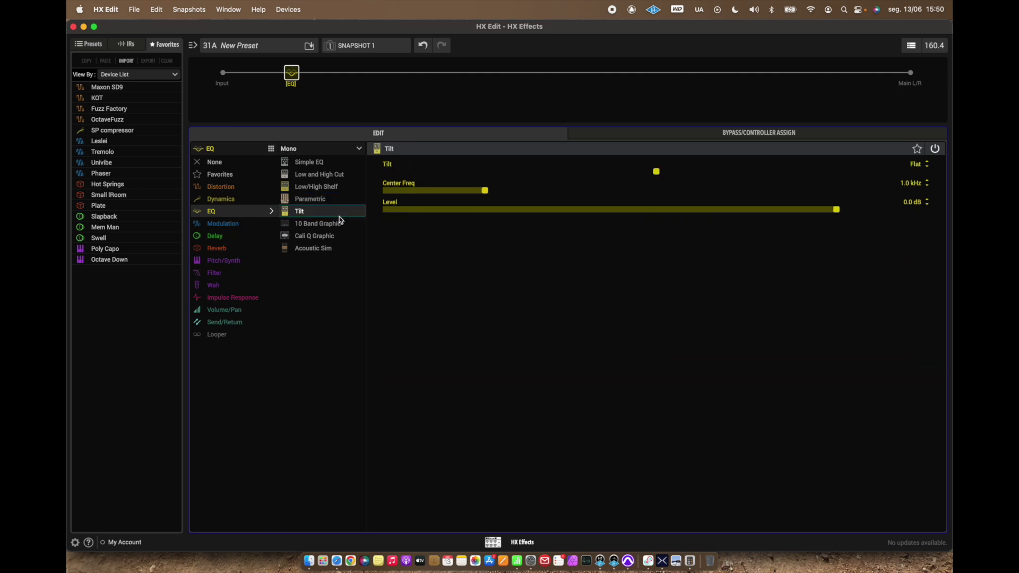
- Try the Mono EQ models 10 Band Graphic and Low/High Shelf in the block, and go back to Tilt
click(351, 224)
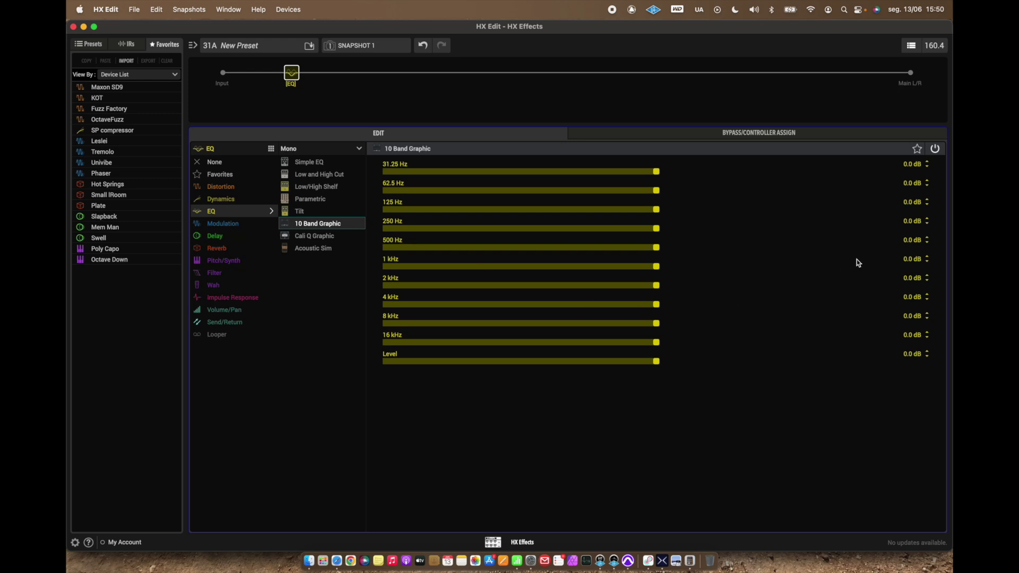
click(362, 150)
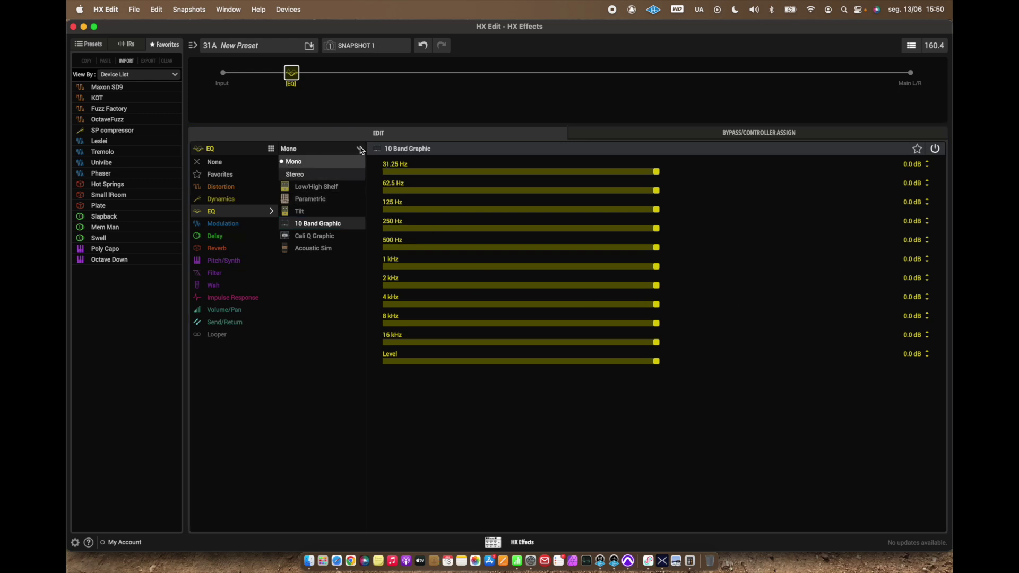
click(361, 152)
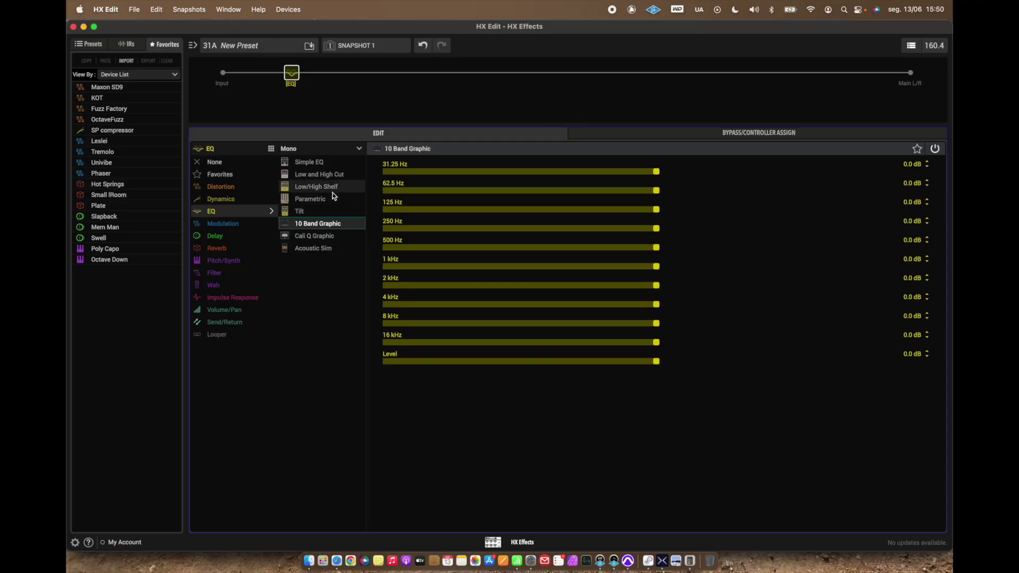
click(333, 192)
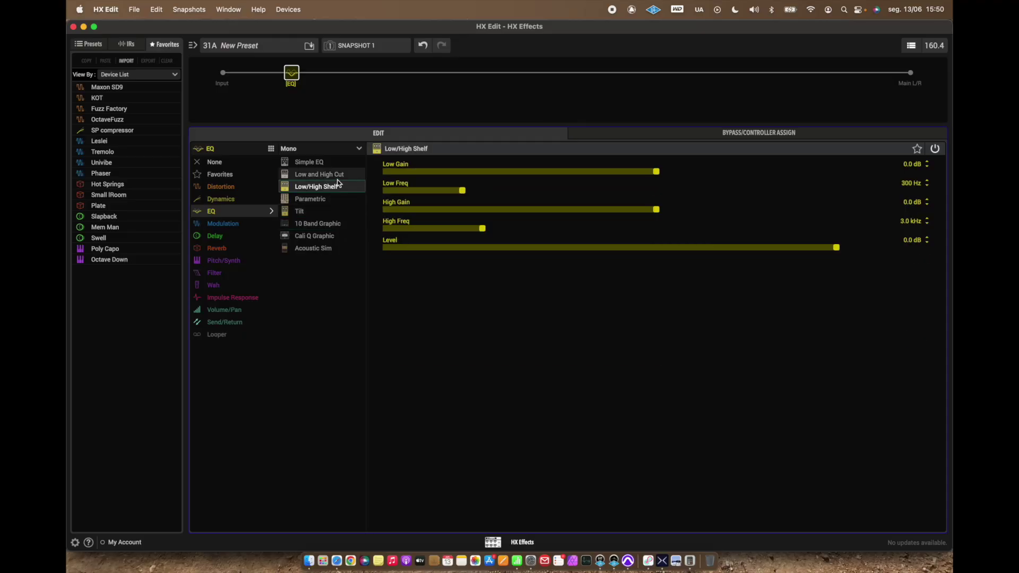
click(339, 210)
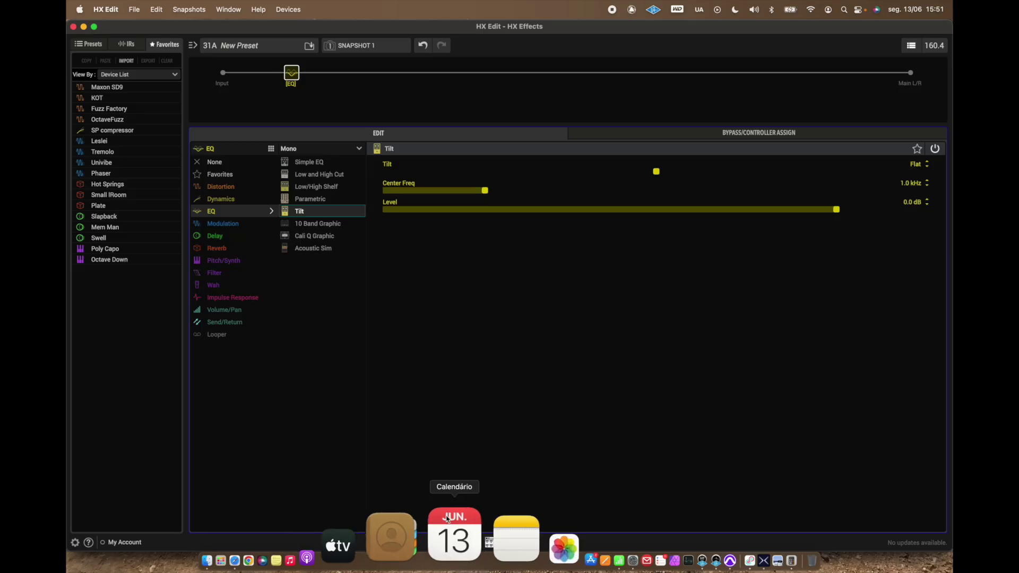
- Switch to Numbers to review each song's effect combinations in the BOSS ES-8 PRESET LIST spreadsheet, and return to HX Edit
click(549, 539)
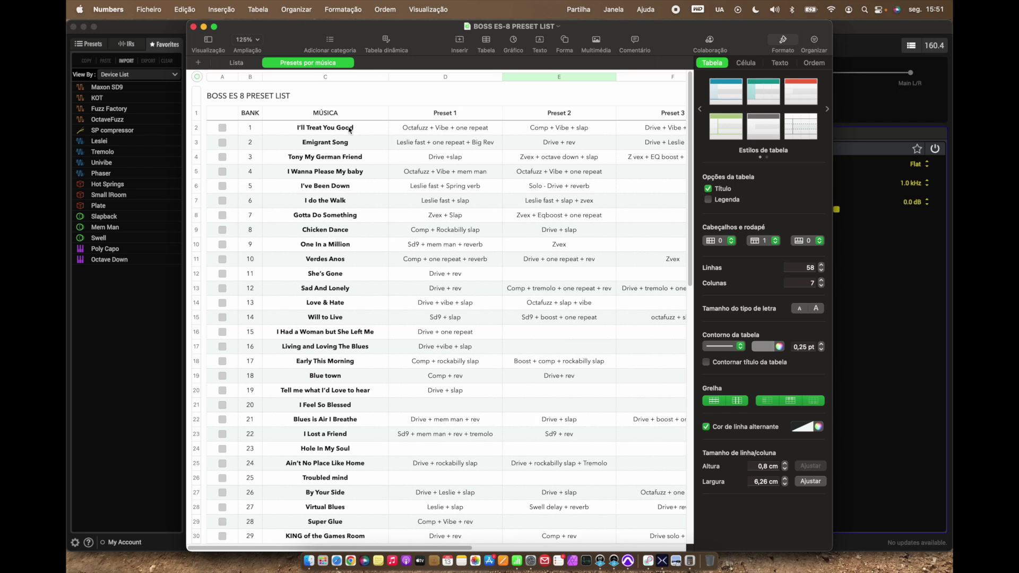
scroll(441, 159, right, 3)
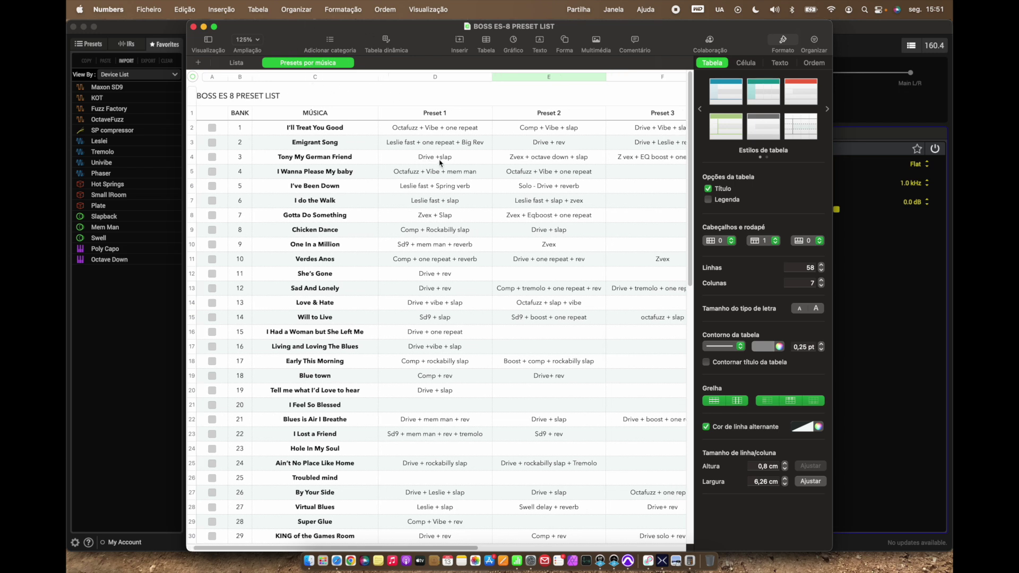
scroll(451, 154, right, 2)
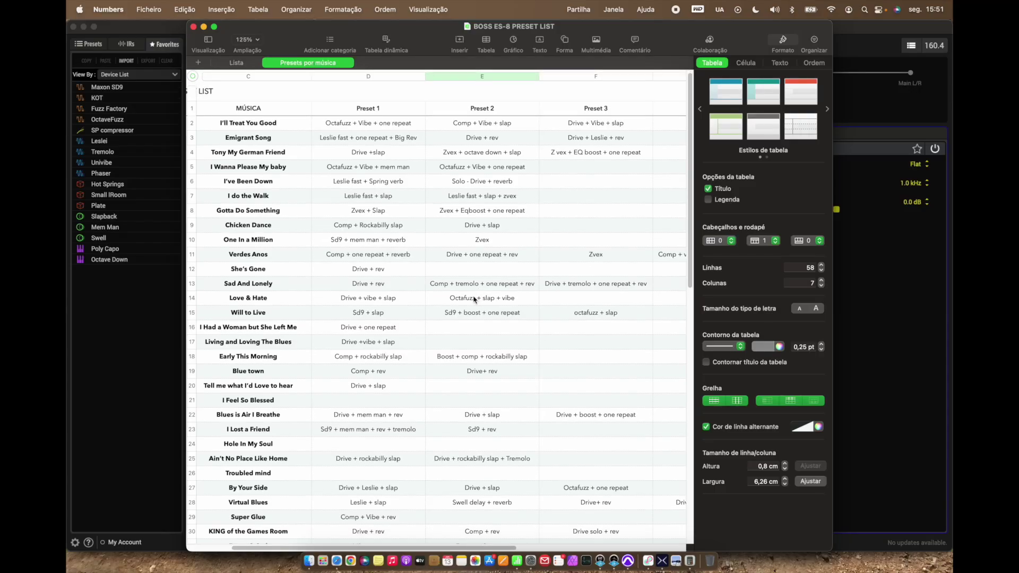
scroll(411, 341, down, 1)
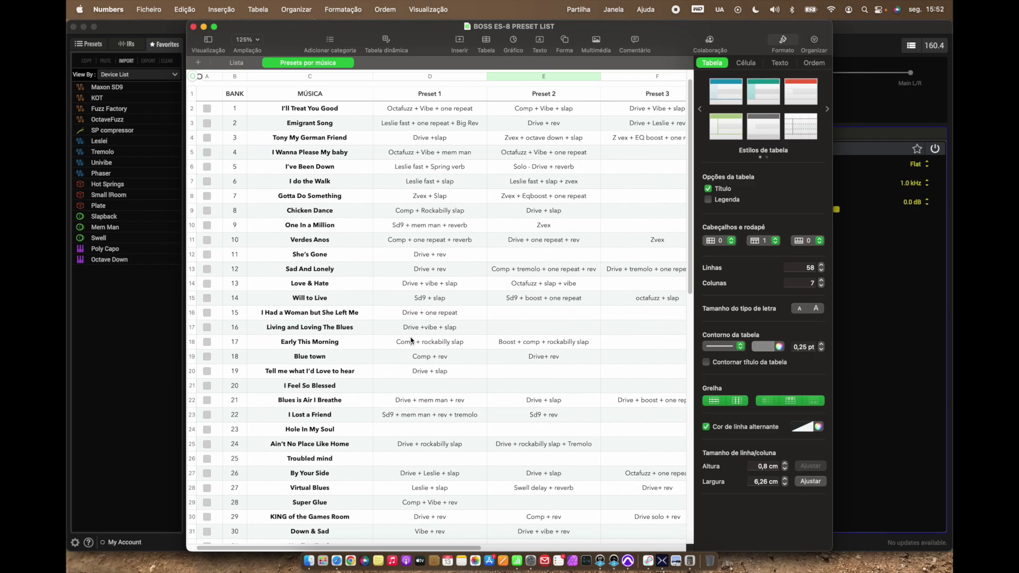
scroll(412, 341, down, 5)
scroll(442, 505, right, 3)
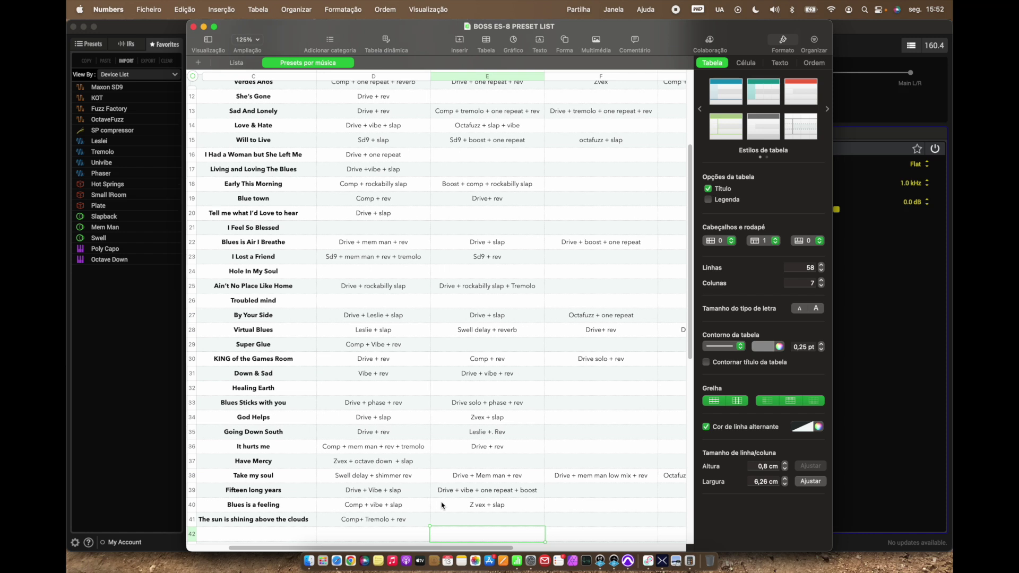
scroll(441, 505, right, 2)
scroll(318, 478, left, 1)
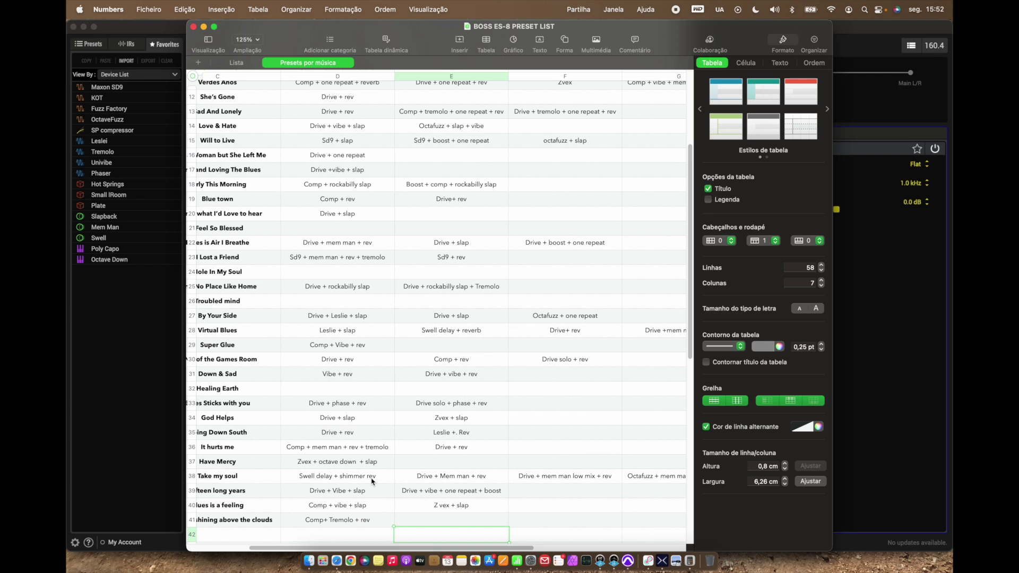
key(super+Tab)
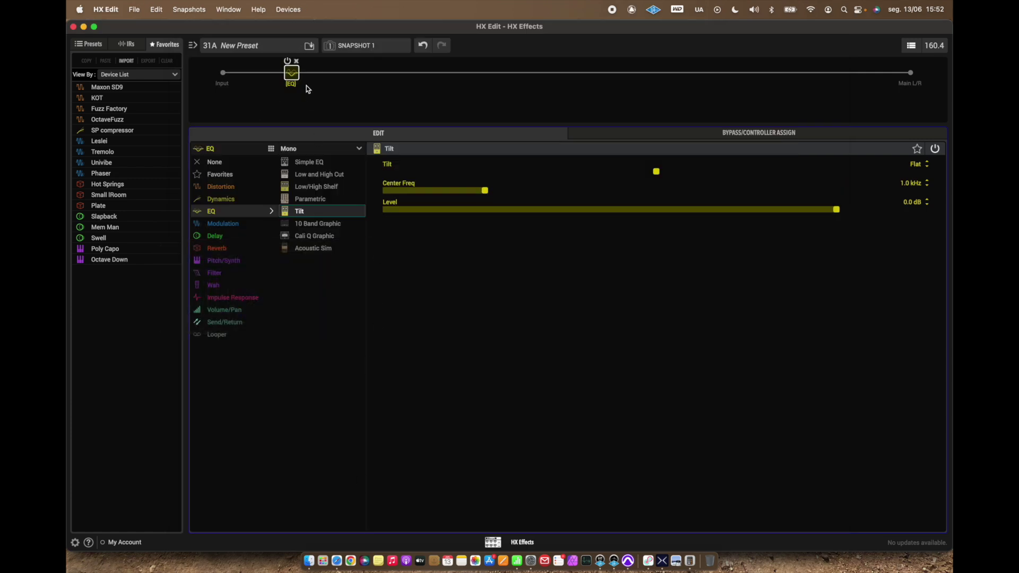
- Clear the Tilt block and load the SP compressor favorite in its place
click(297, 61)
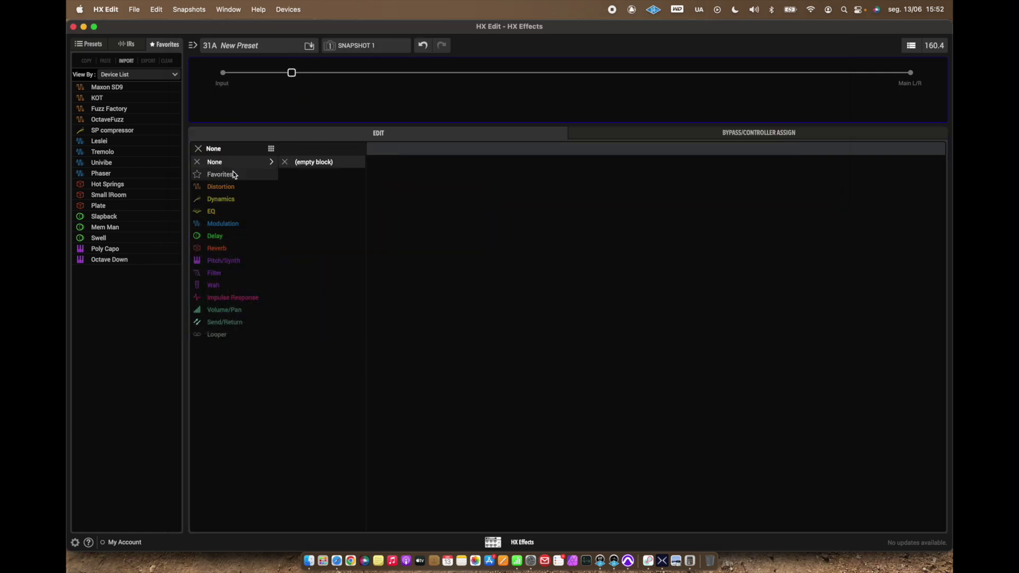
click(234, 177)
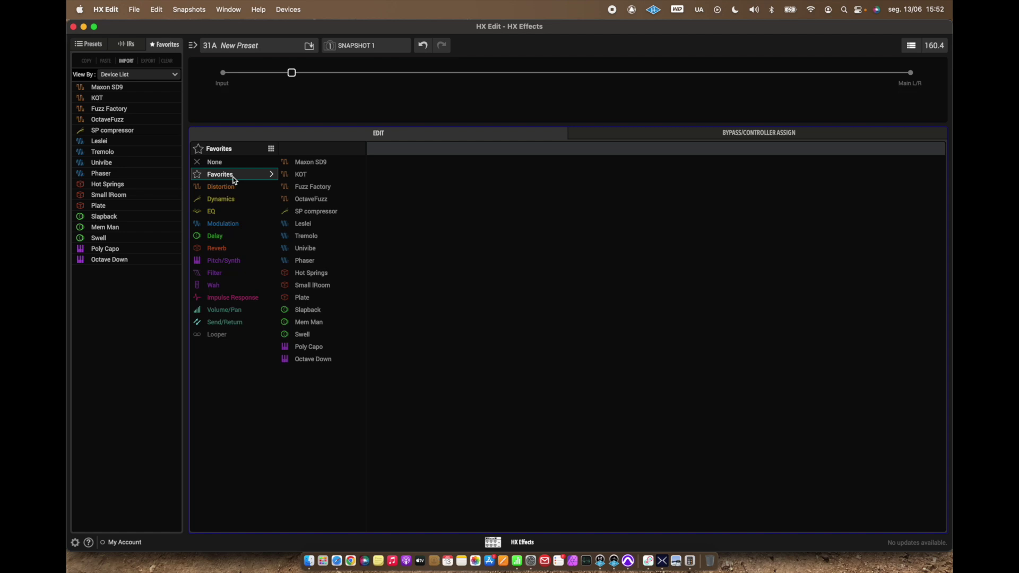
click(323, 214)
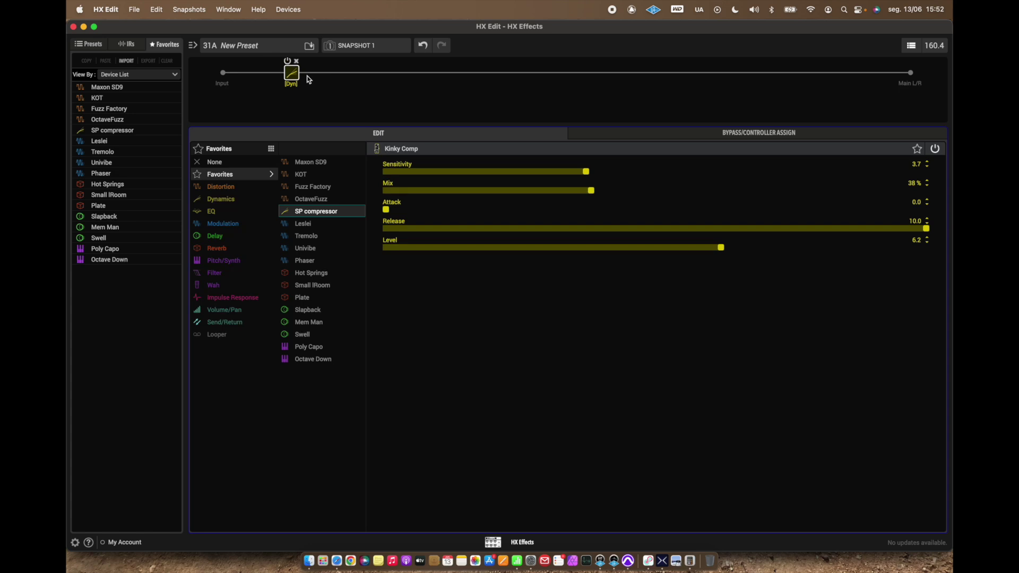
- Add the Swell favorite after the compressor and the Plate favorite after Swell
click(360, 74)
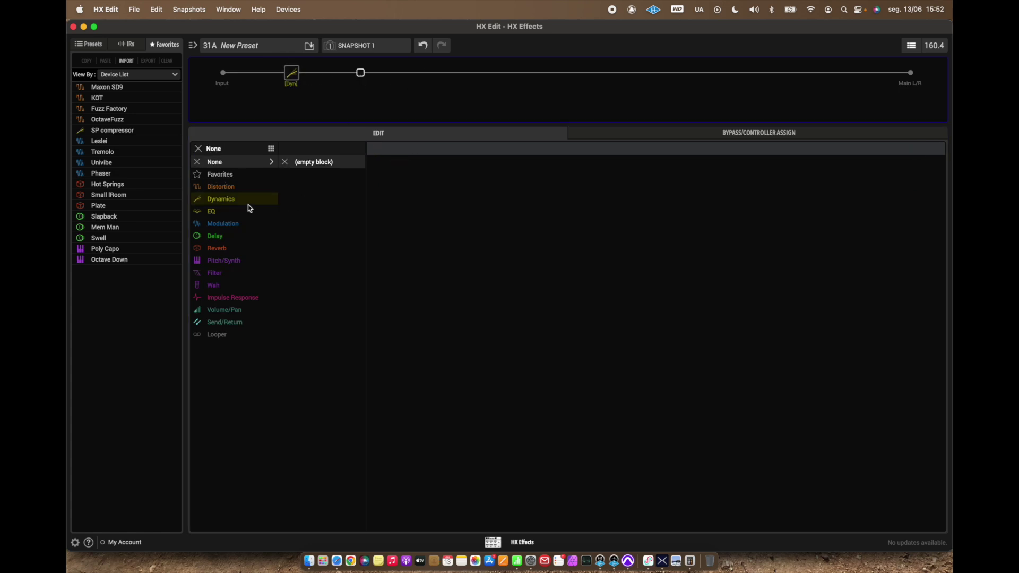
click(250, 174)
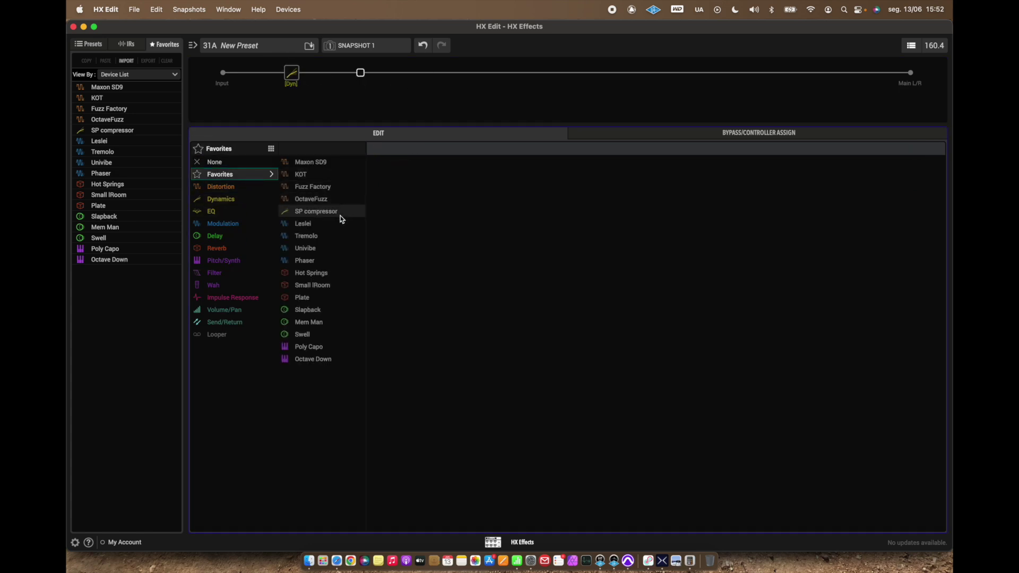
click(307, 333)
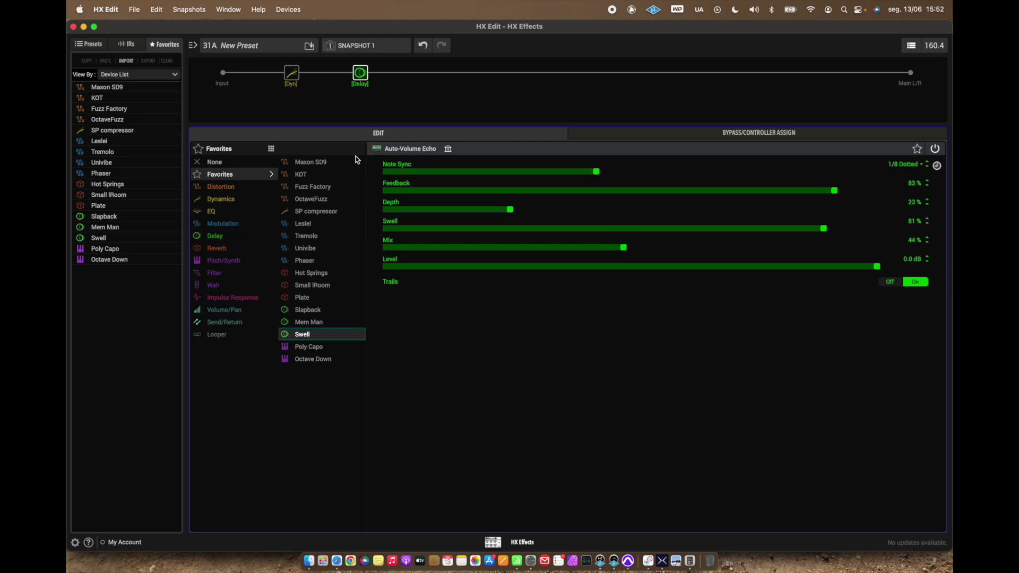
click(429, 72)
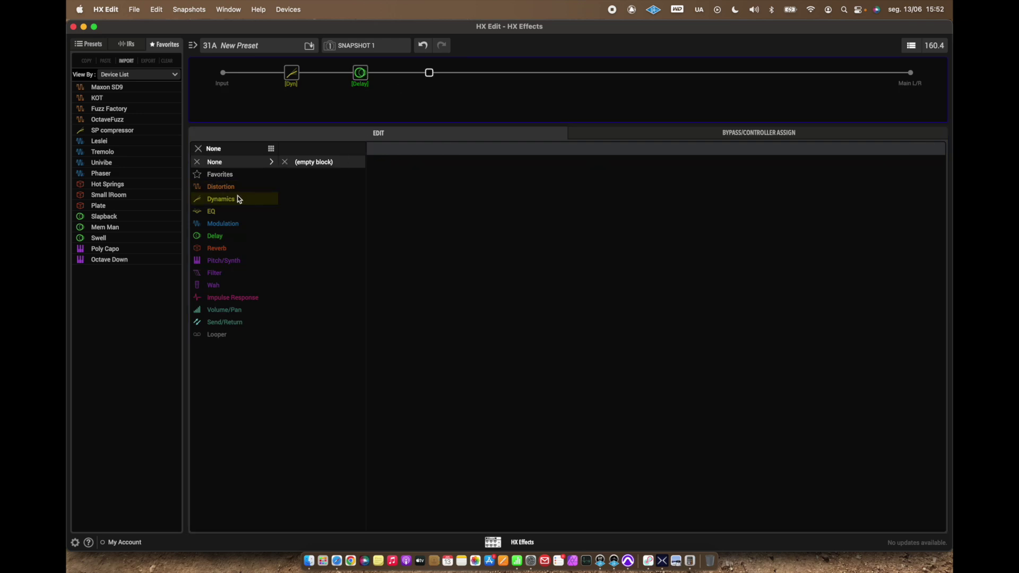
click(234, 175)
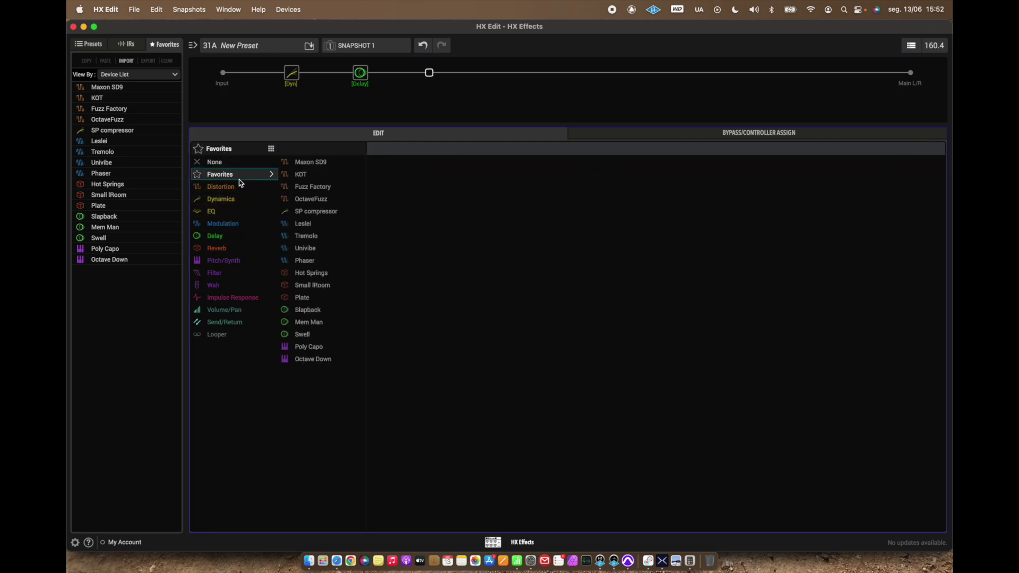
click(322, 297)
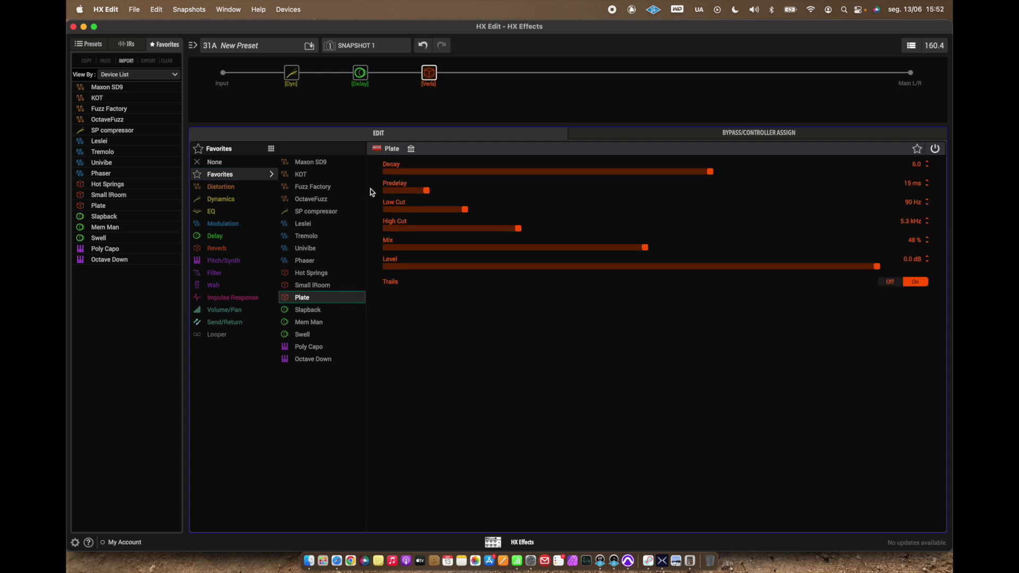
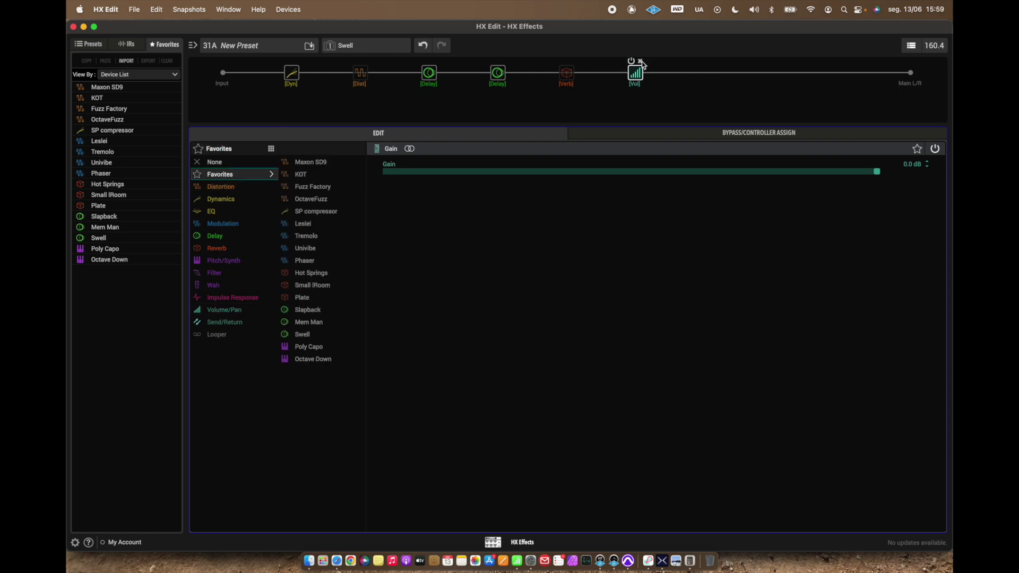
- Remove the Gain block at the end of the chain and rename preset 31A to Take My Soul
click(641, 61)
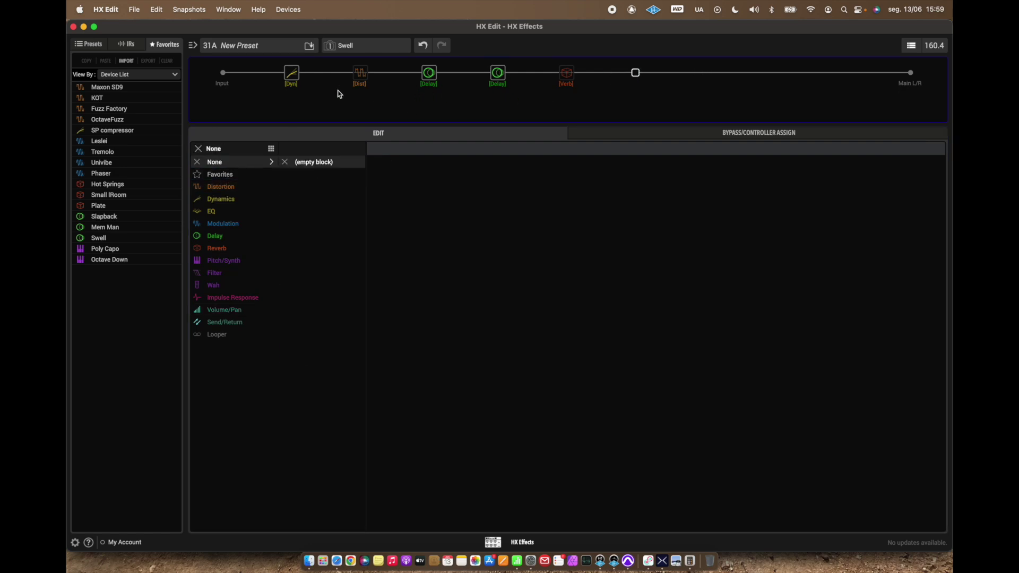
mouse_move(403, 67)
right_click(363, 47)
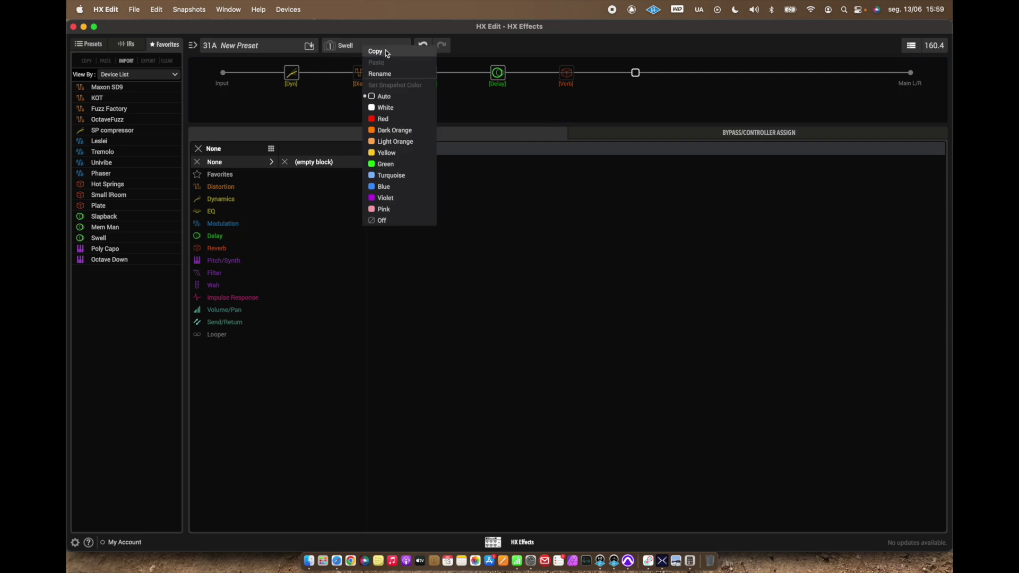
double_click(270, 43)
text(Take My Soul)
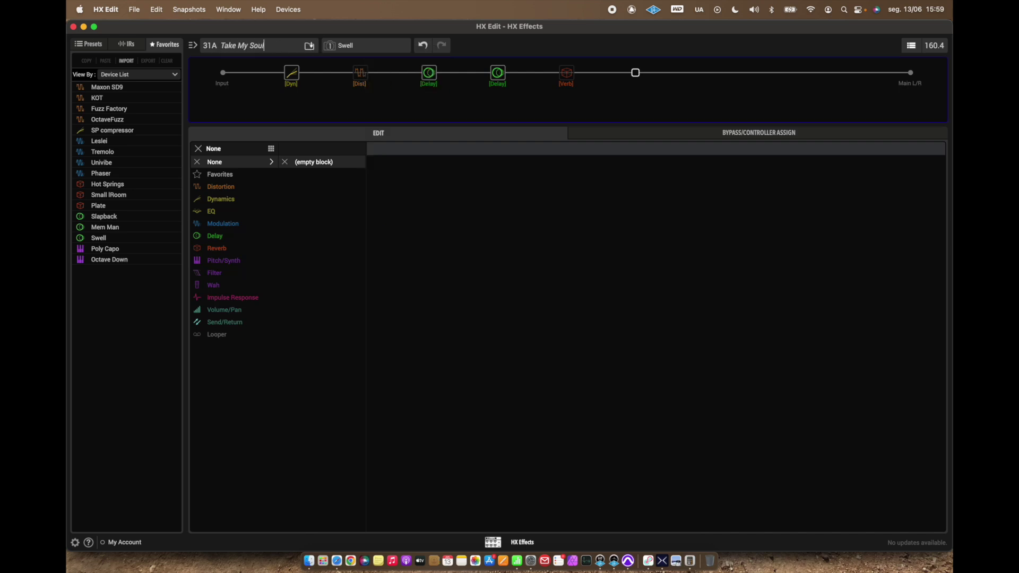
key(Return)
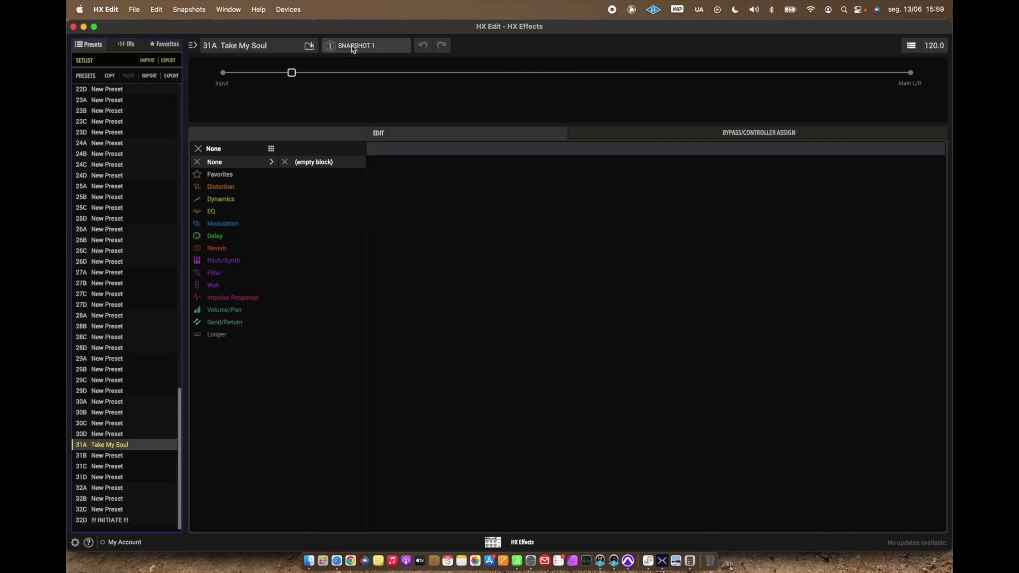
double_click(287, 45)
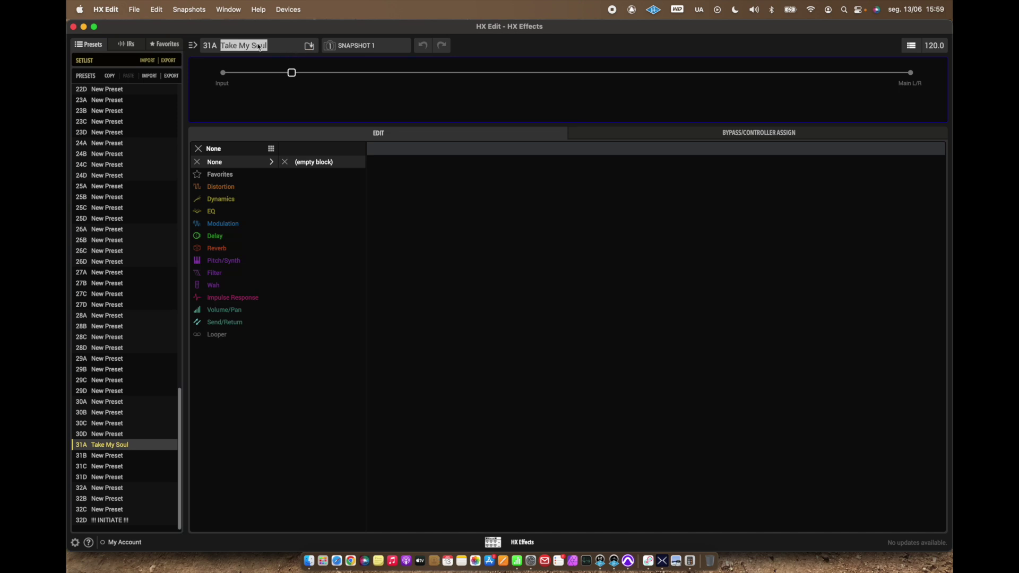
click(264, 47)
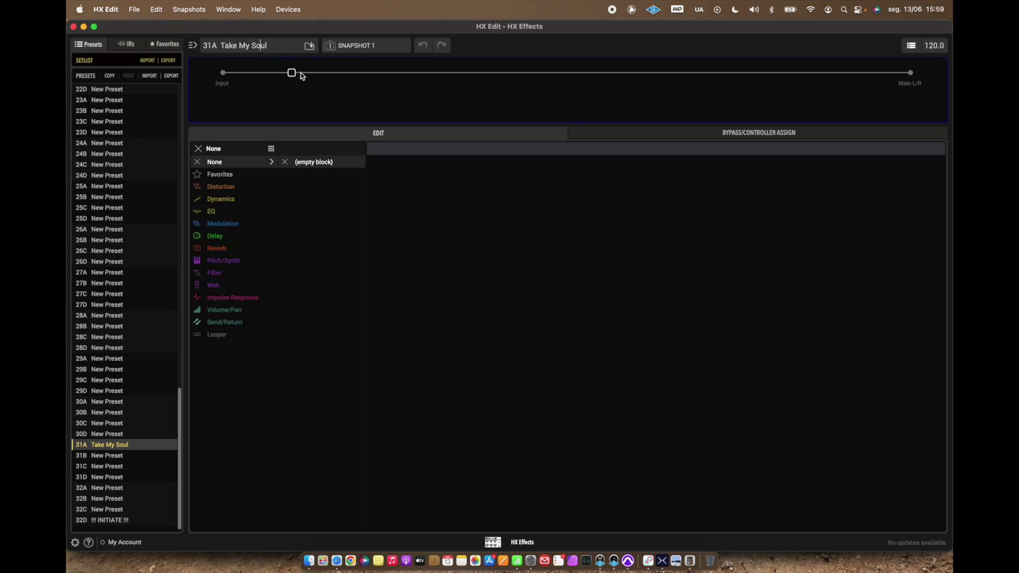
- Load the SP compressor favorite into the preset's first block and the KOT favorite, bypassed, into the second
click(246, 179)
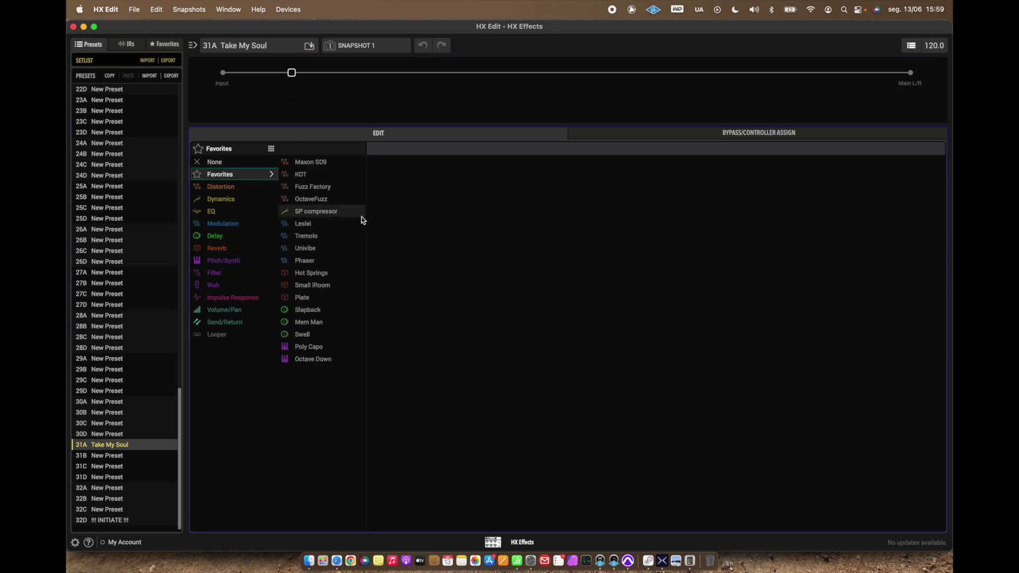
click(330, 211)
click(360, 73)
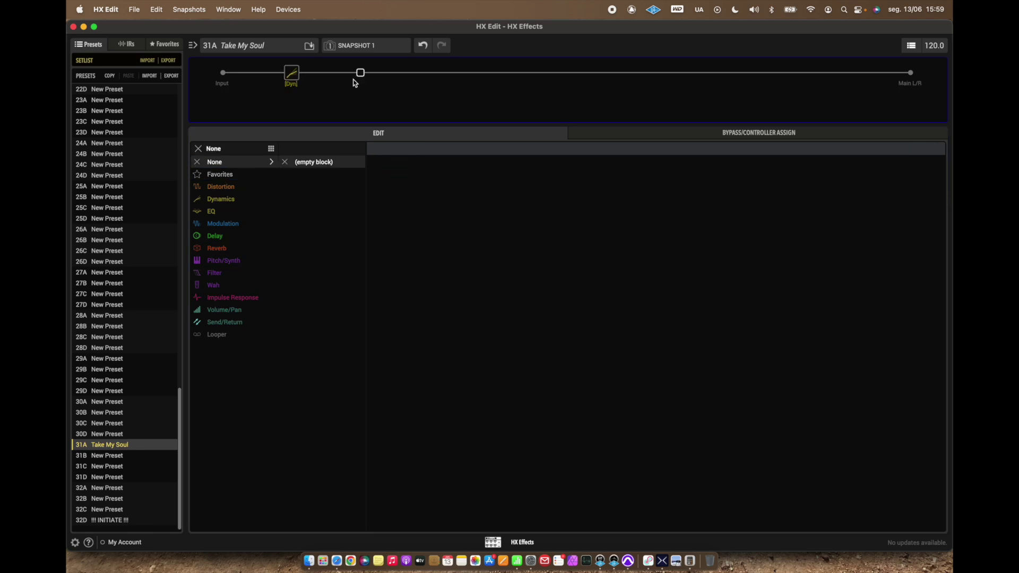
click(233, 238)
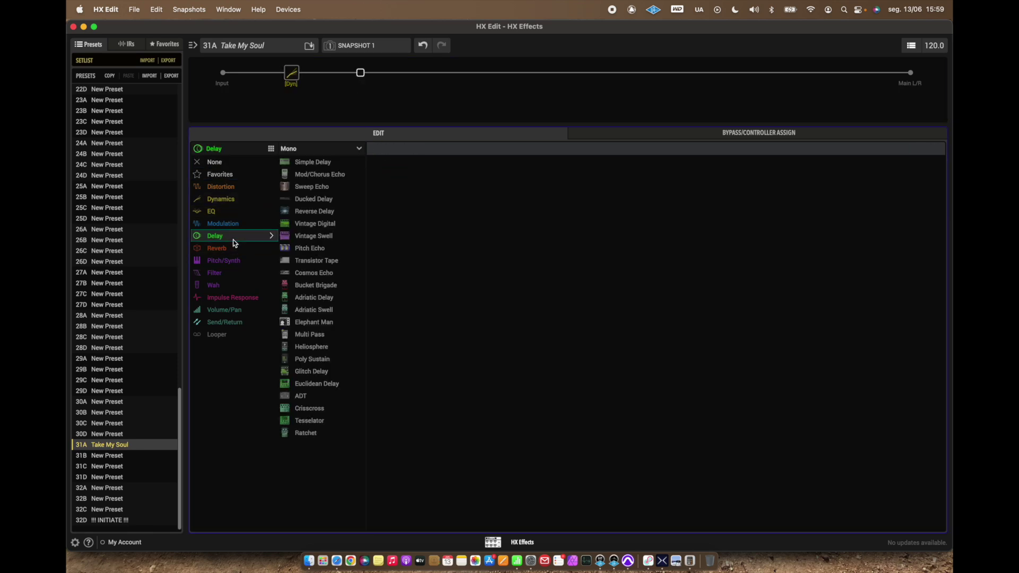
click(225, 187)
click(225, 174)
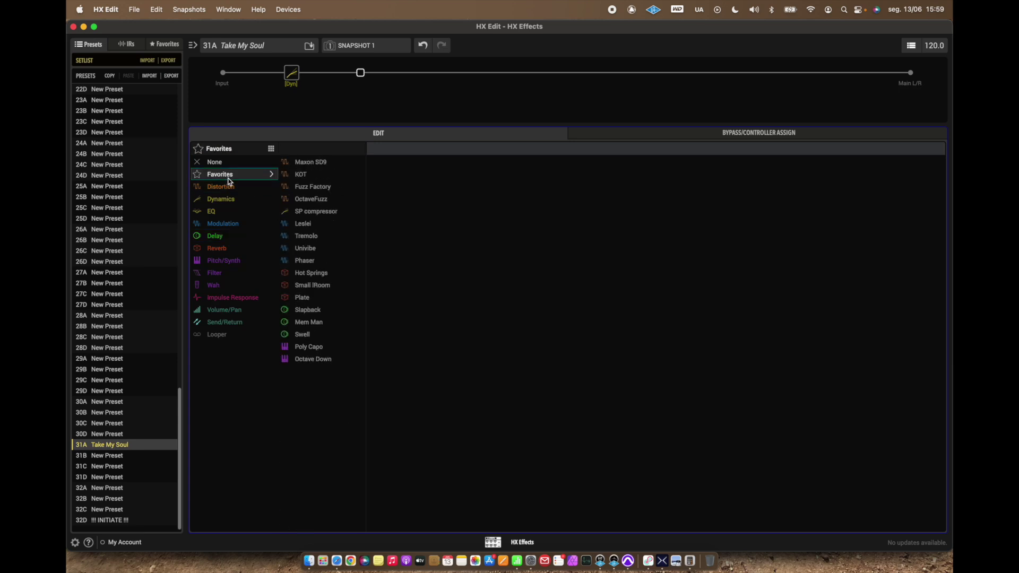
click(319, 176)
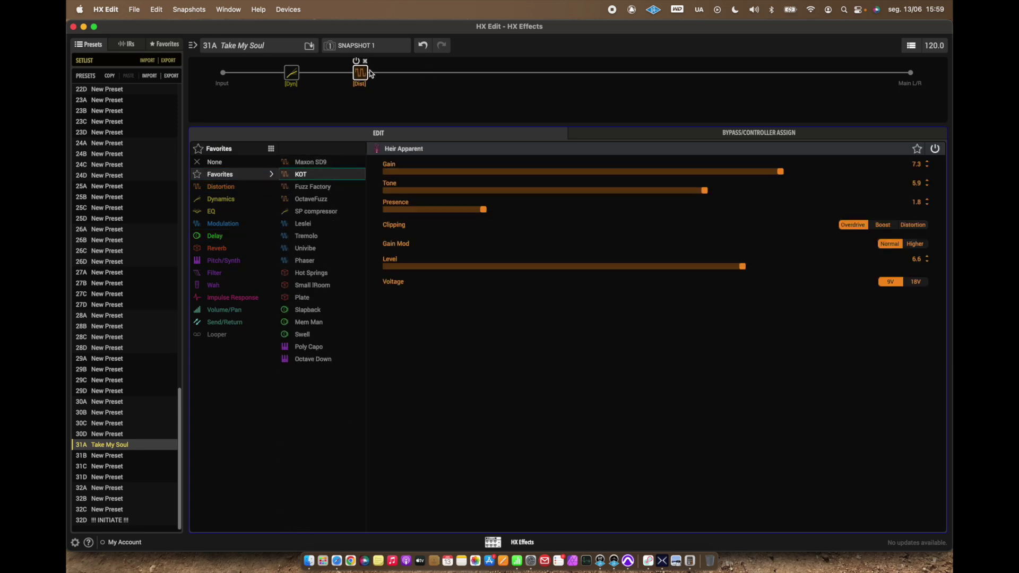
- Load the Swell favorite into the third block and the Mem Man favorite into the fourth
click(428, 72)
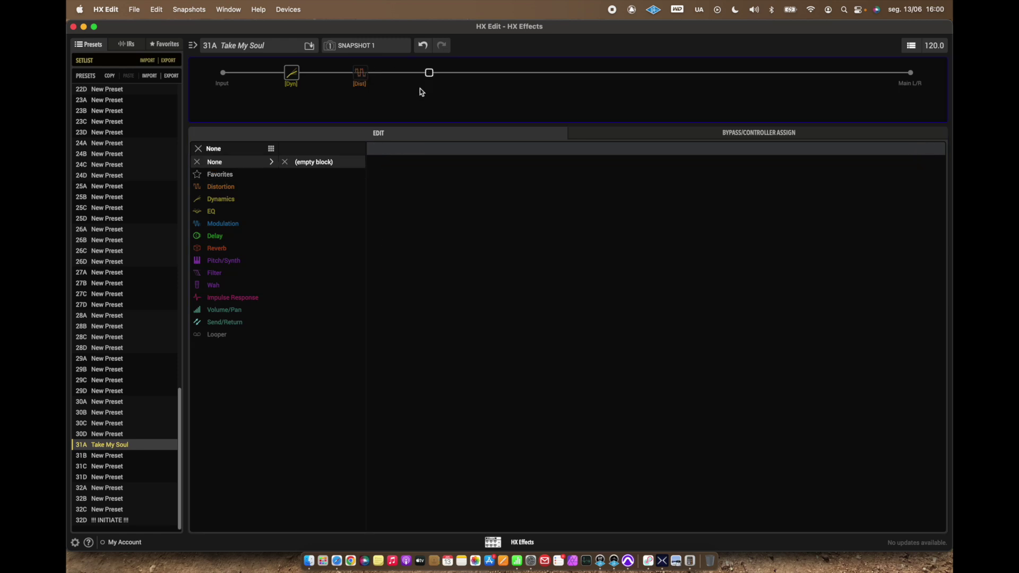
click(228, 176)
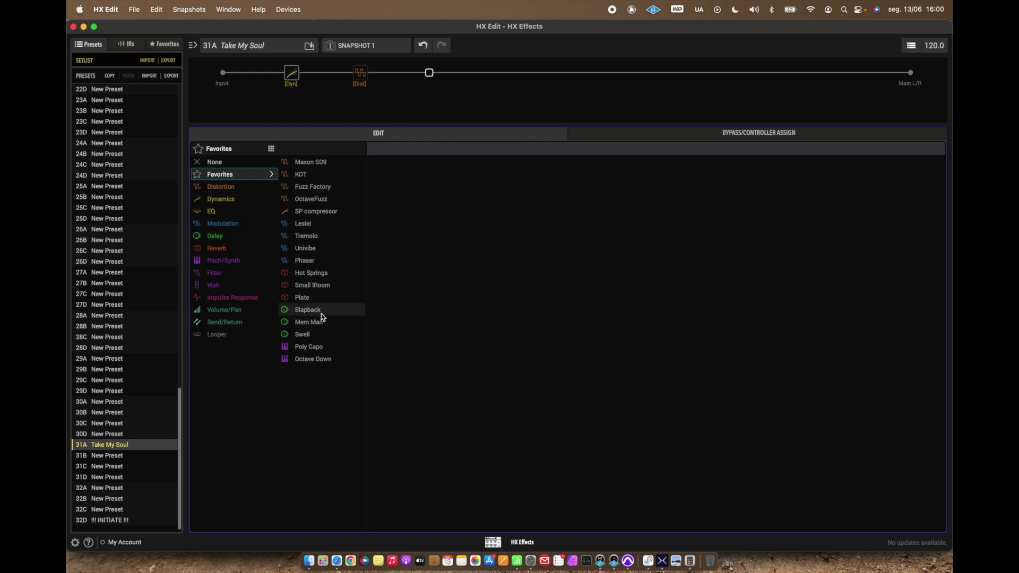
click(318, 335)
click(498, 72)
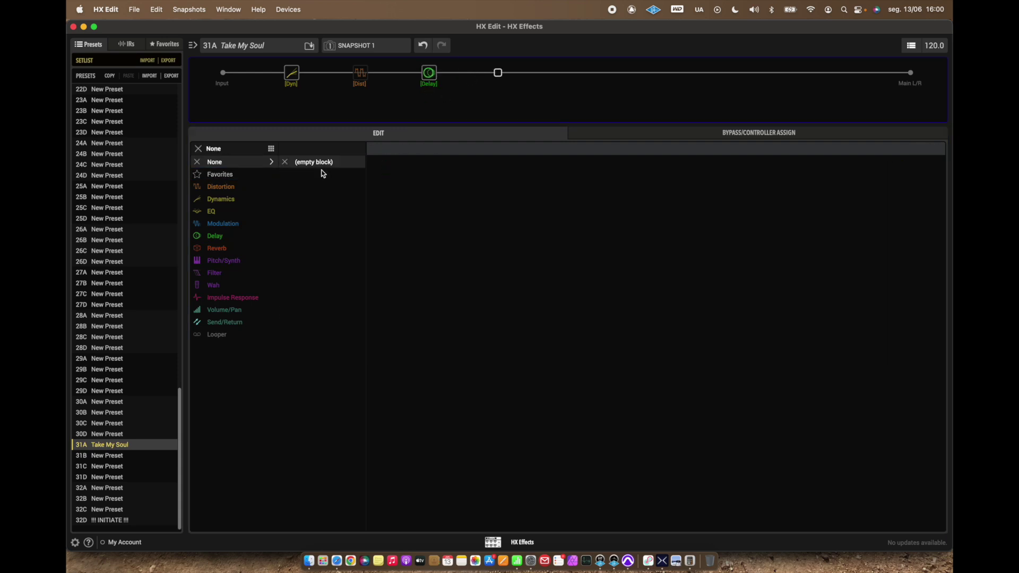
click(217, 237)
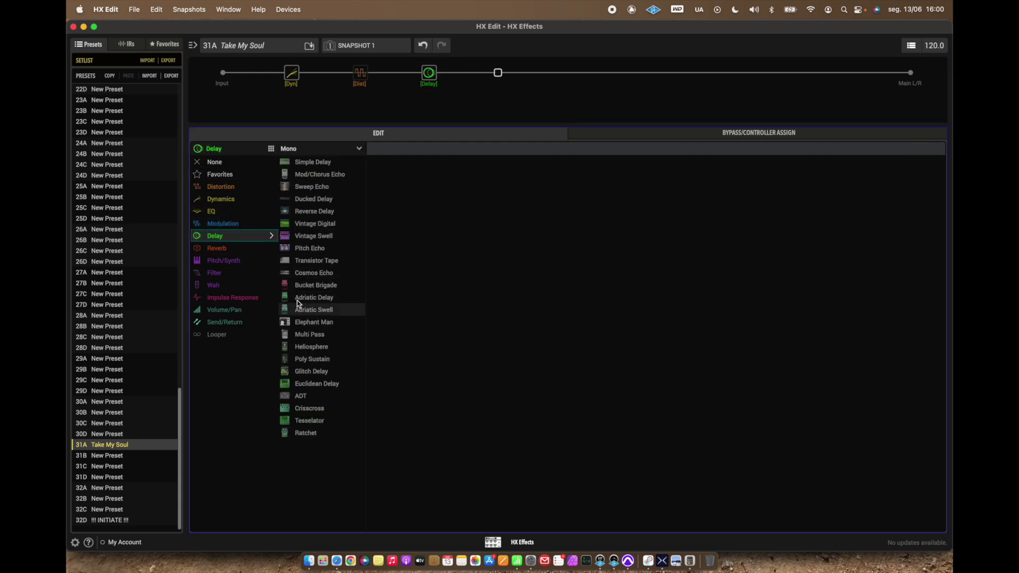
click(232, 179)
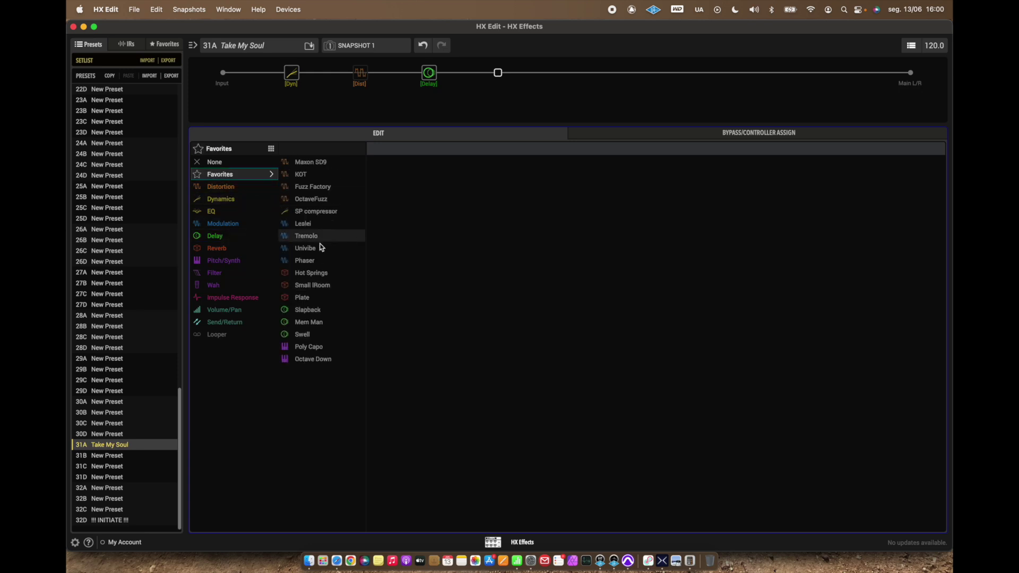
click(323, 322)
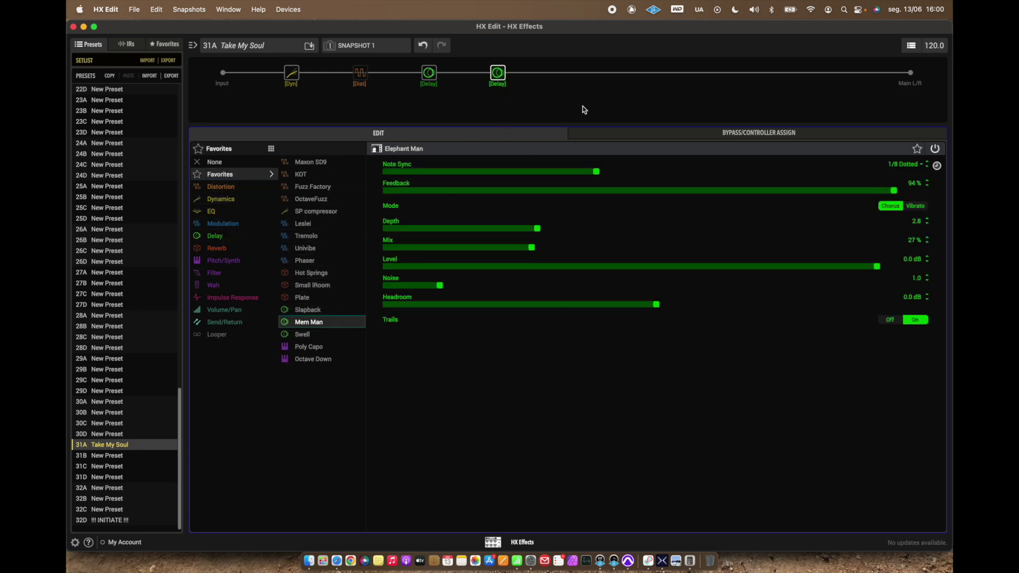
- Load the Plate favorite into the fifth block, after Mem Man, and bypass it
click(552, 78)
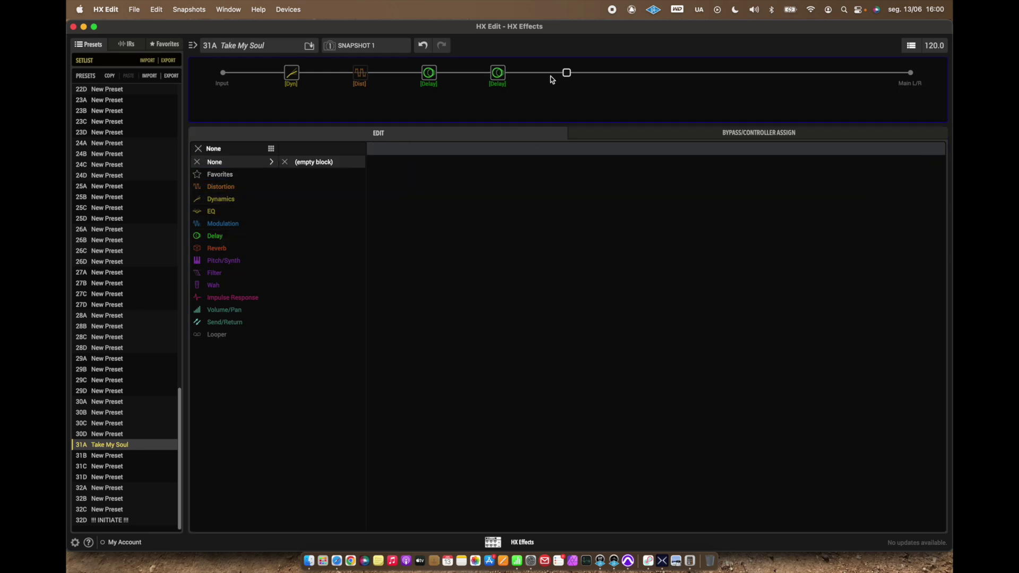
click(213, 175)
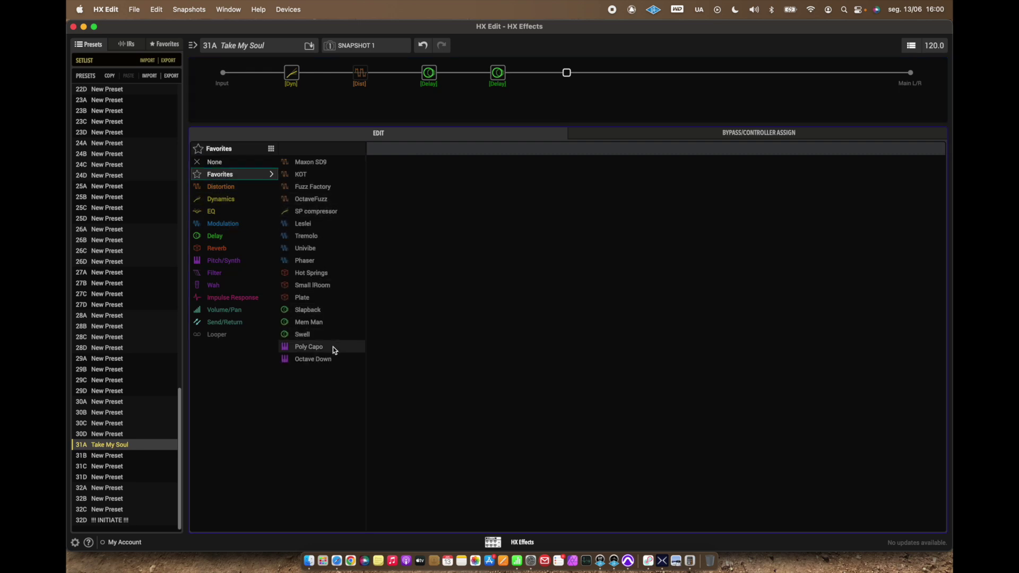
click(335, 309)
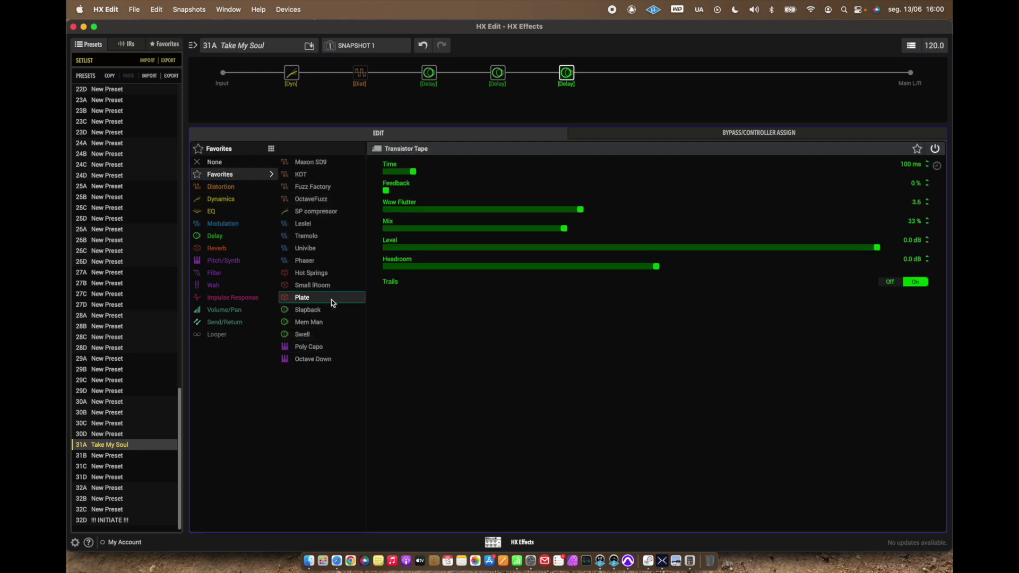
click(331, 299)
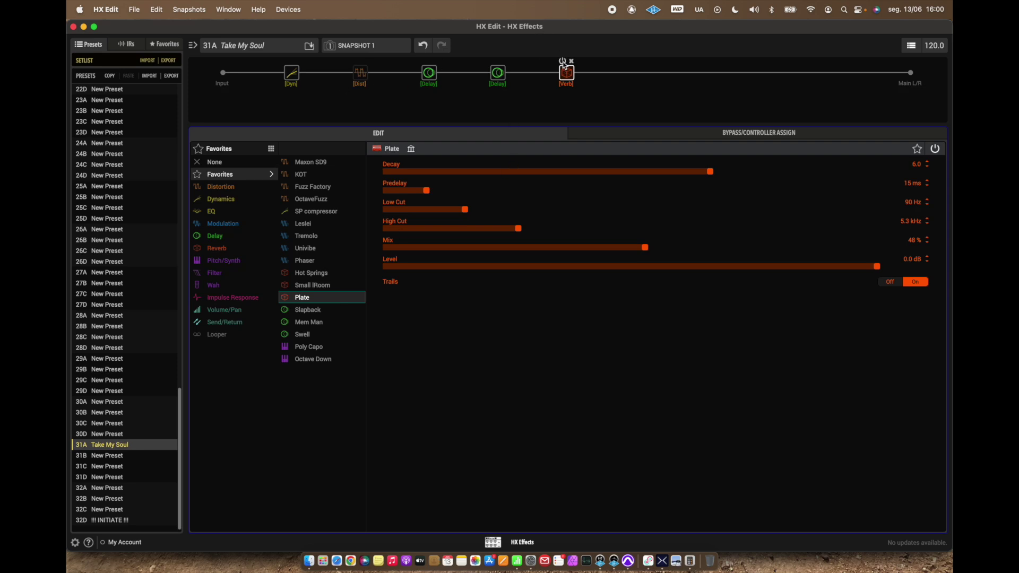
click(449, 92)
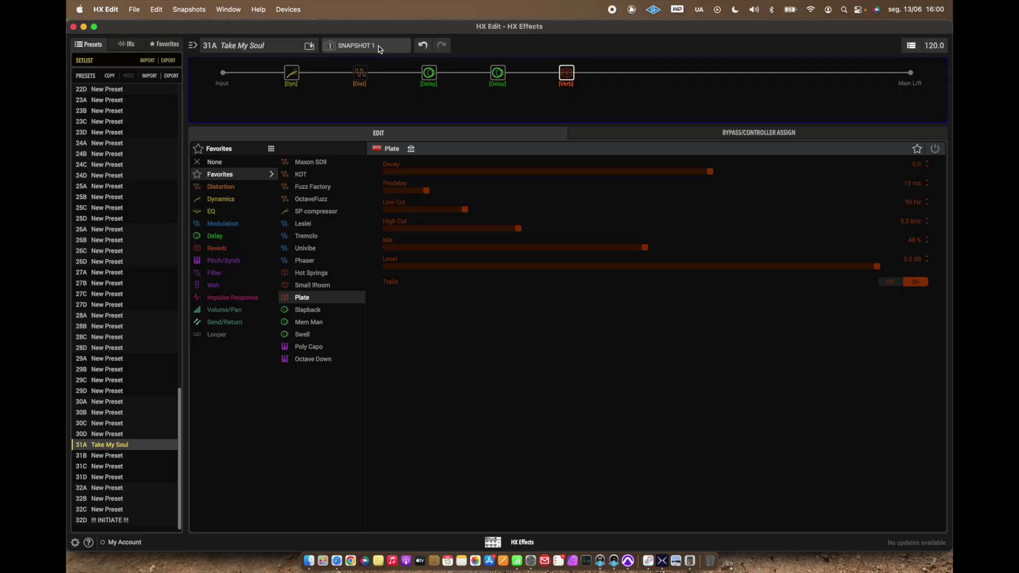
- Set the Mem Man delay's Feedback to 89 % and its Mix to 22 %
click(498, 73)
drag(885, 193, 868, 195)
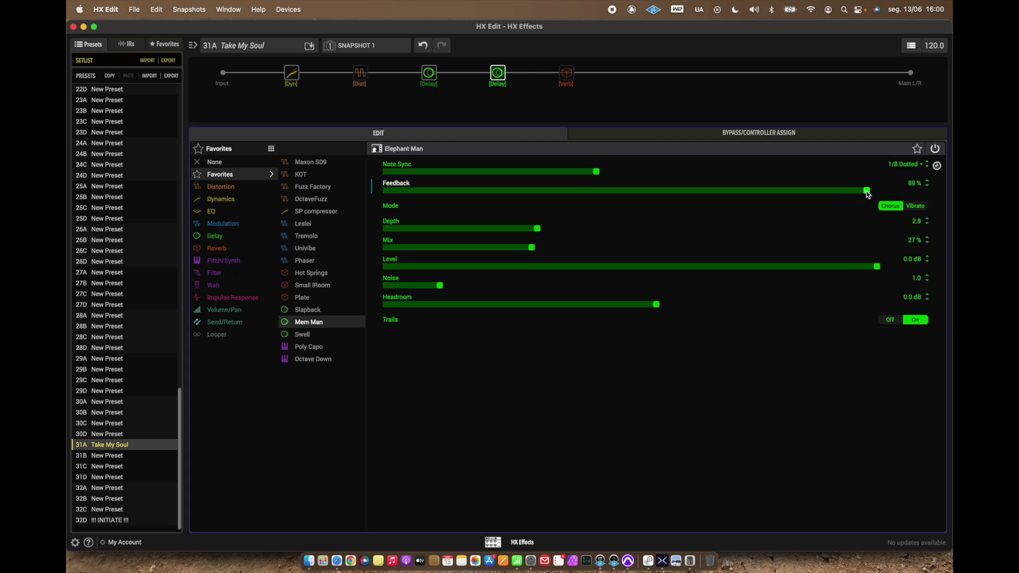
drag(531, 247, 504, 247)
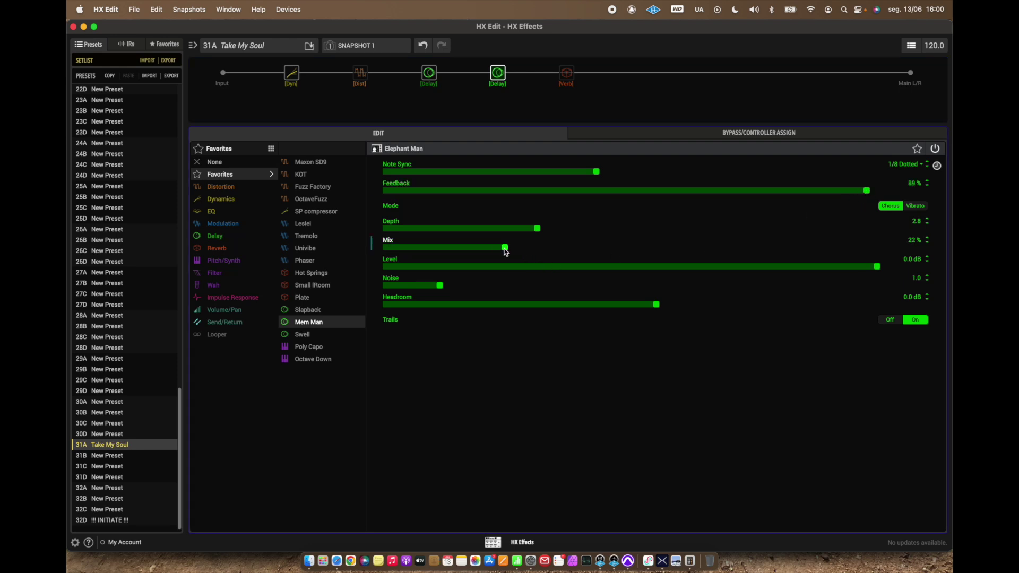
- Rename snapshot 1 to Swell and save the preset to slot 31A
right_click(381, 46)
click(401, 77)
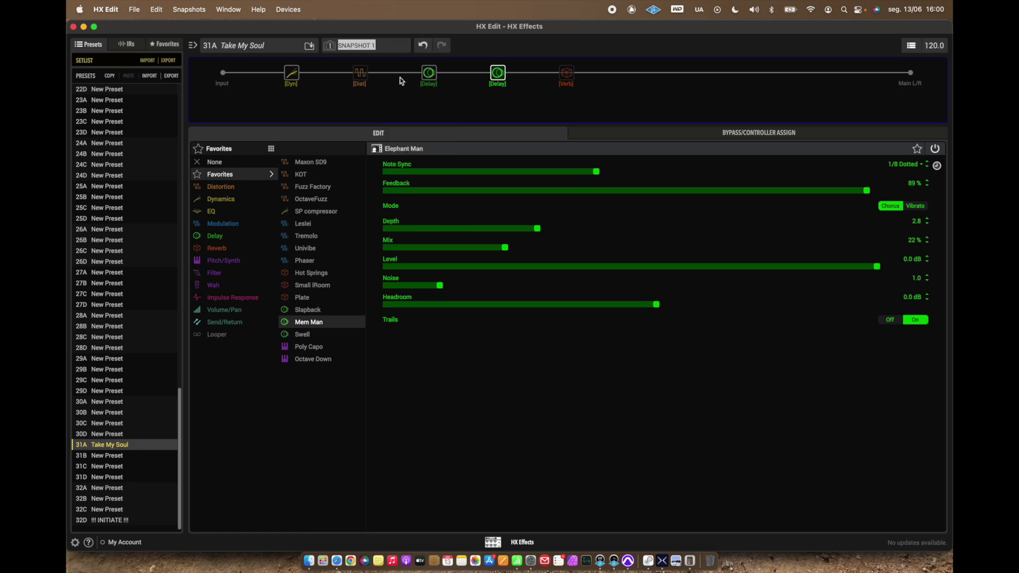
text(Swell)
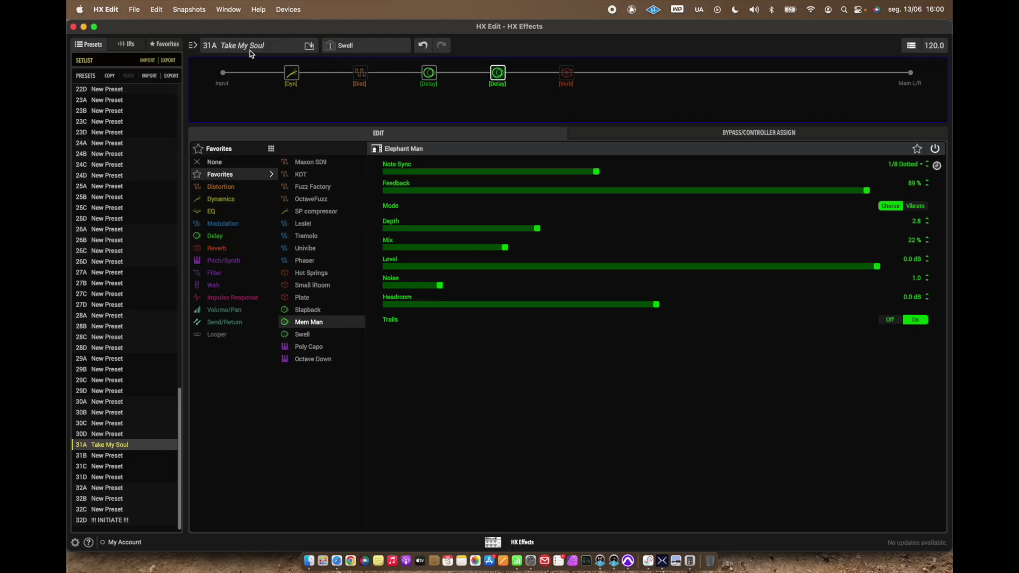
click(309, 46)
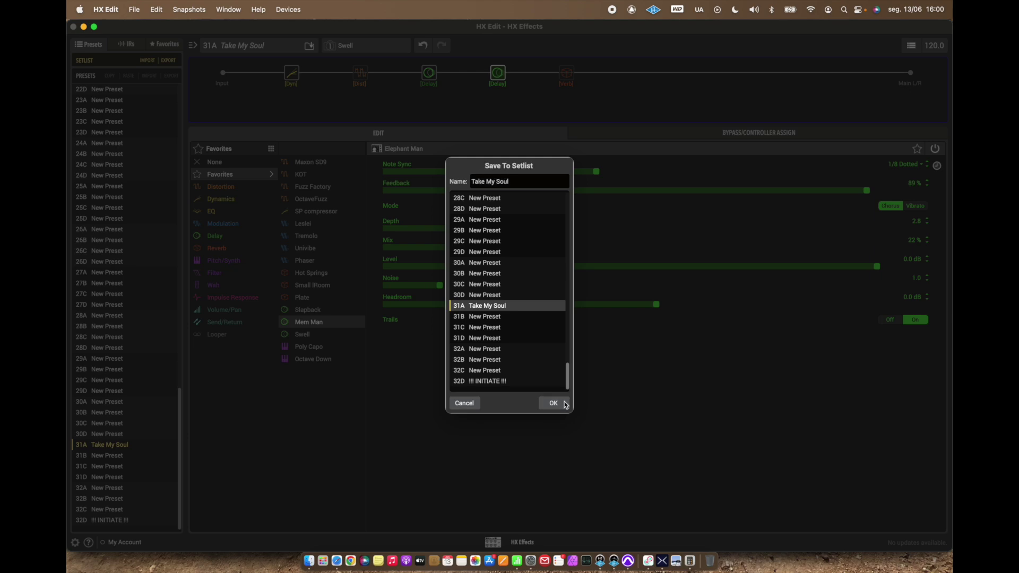
click(565, 402)
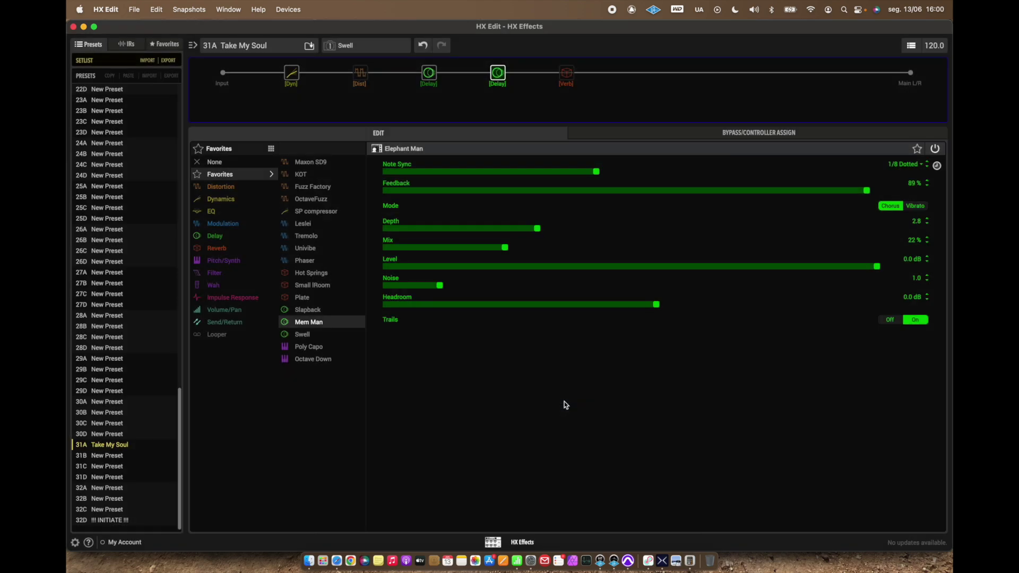
- In snapshot 2, enable KOT and Plate and bypass the compressor and Swell, following the Take my soul row in the Numbers preset list
click(373, 48)
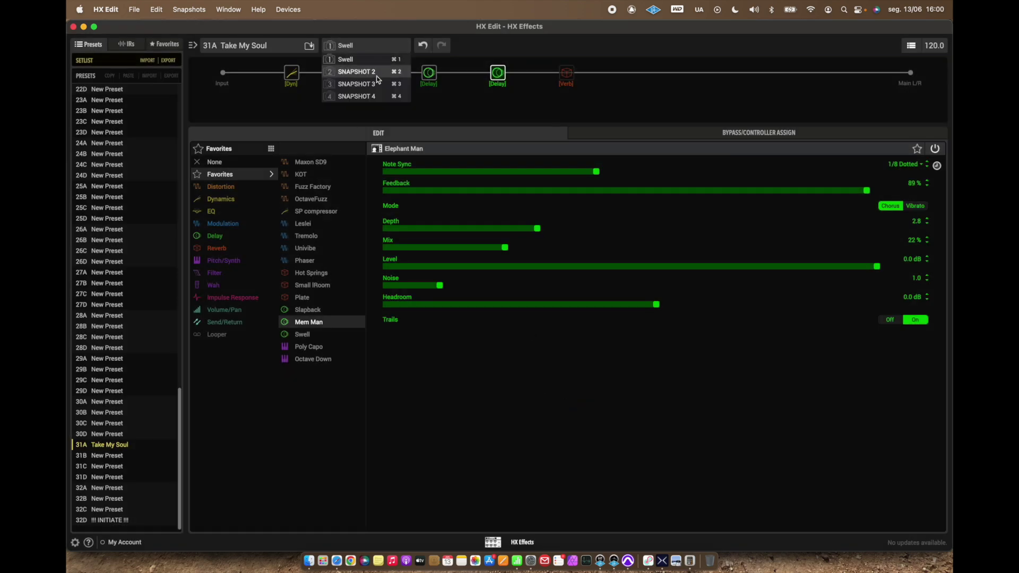
click(376, 70)
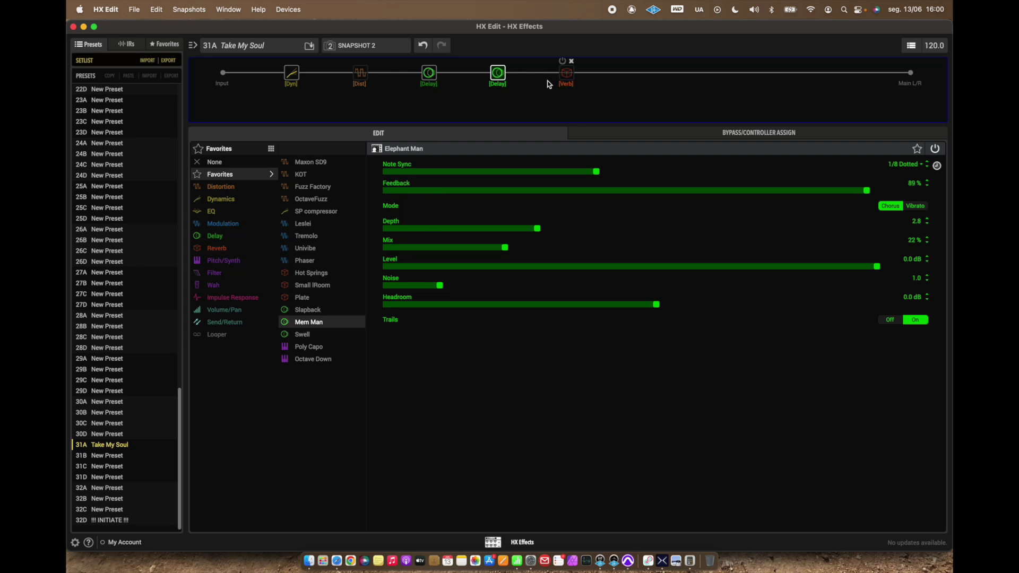
key(super+Tab)
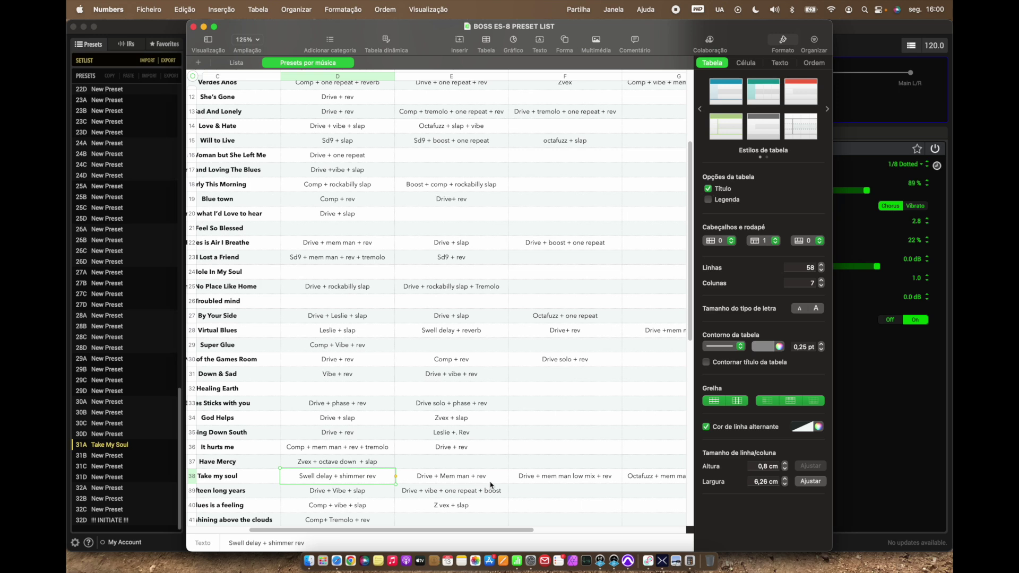
key(super+Tab)
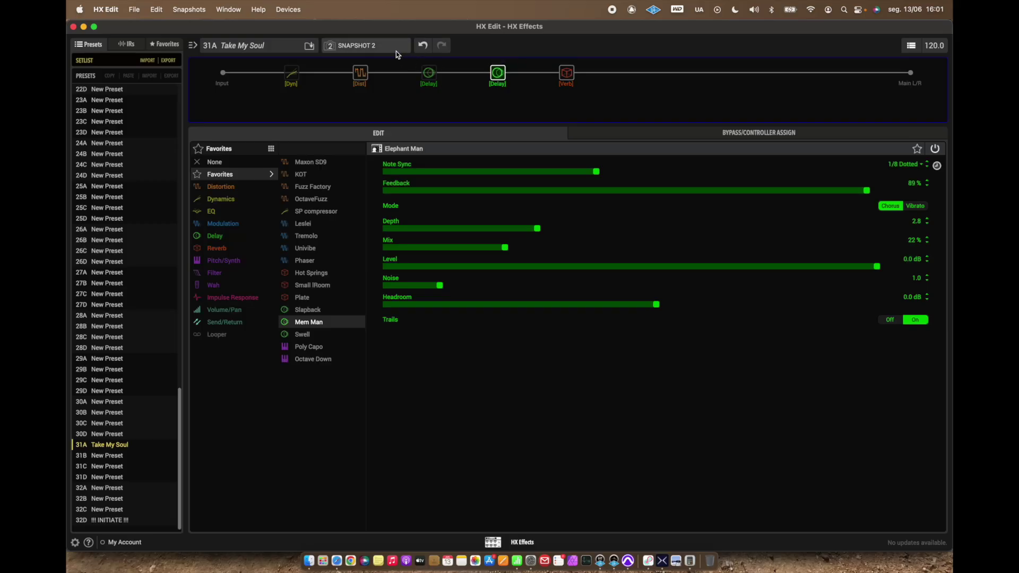
- Rename snapshot 2 to Drive Dly and save the preset to slot 31A
right_click(395, 51)
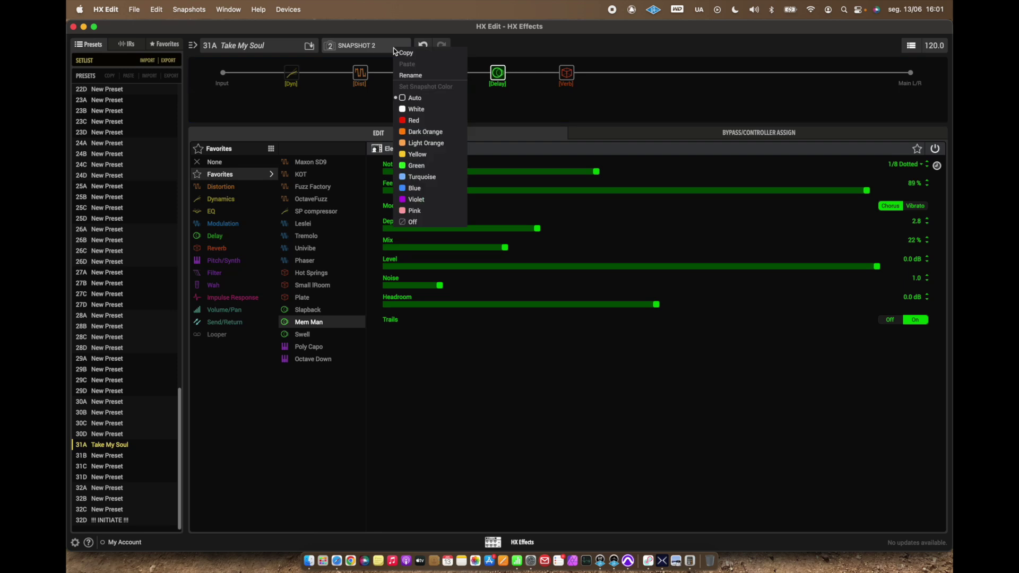
click(420, 76)
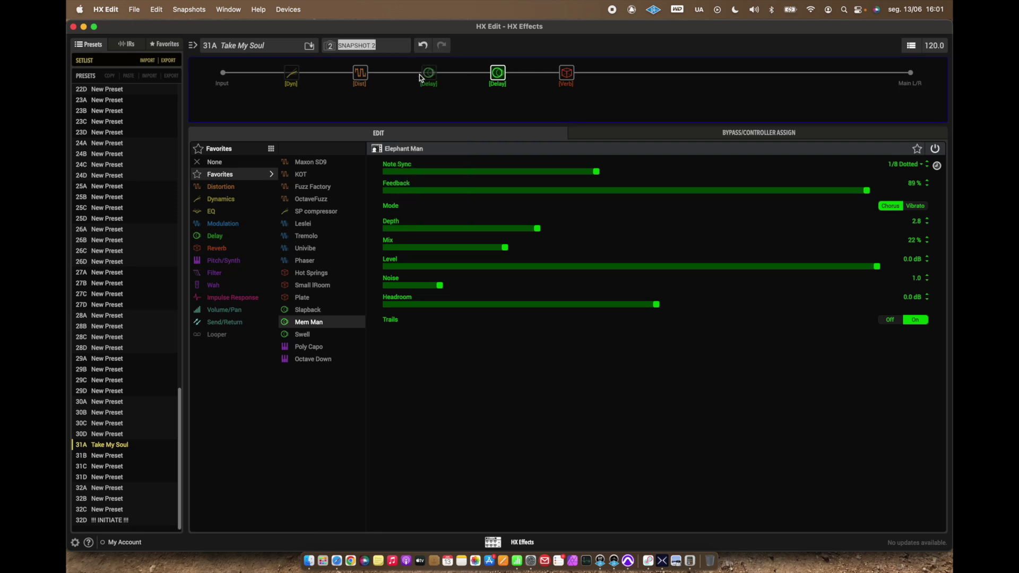
text(Dr)
text(ive Mem)
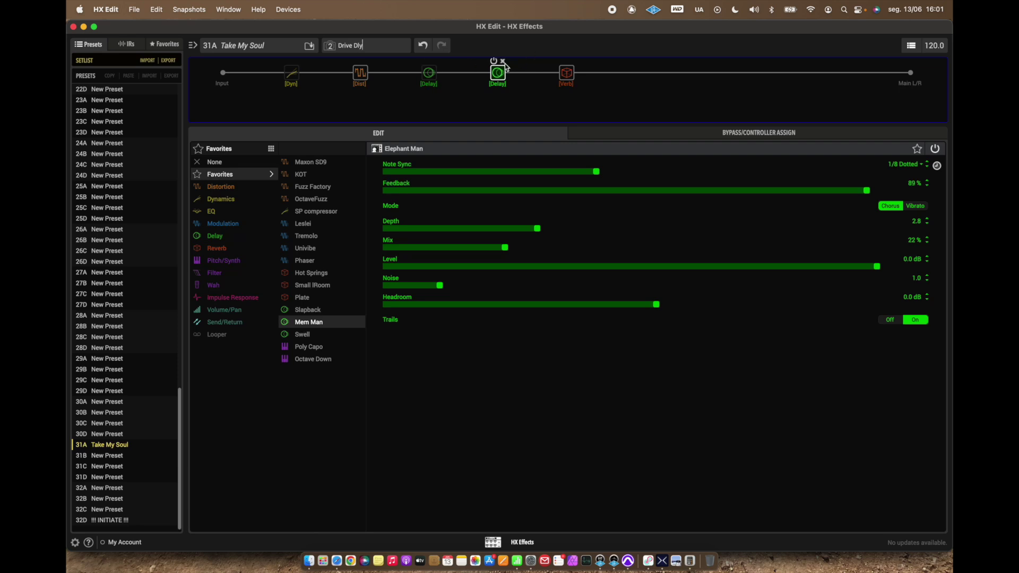
click(310, 47)
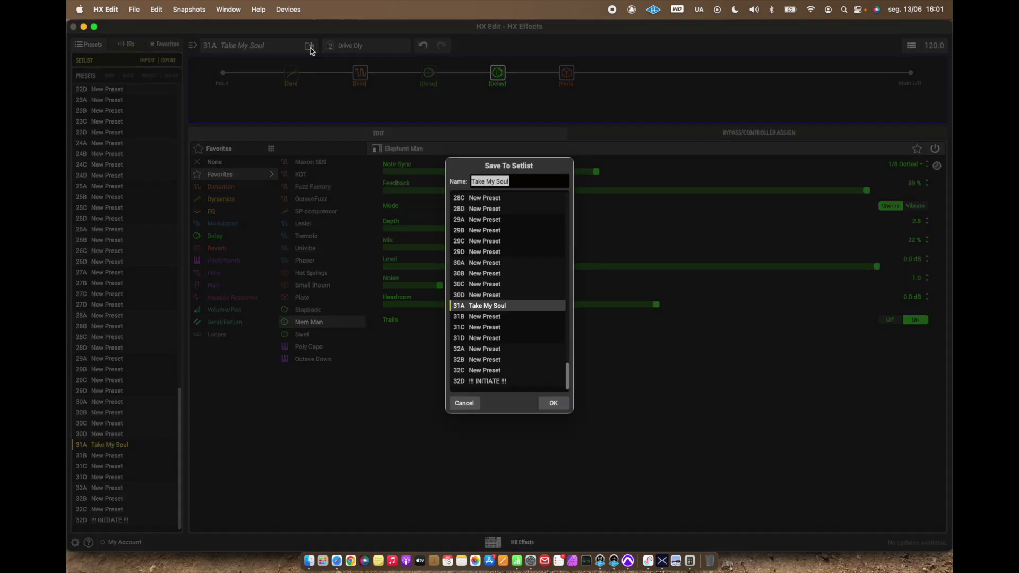
click(561, 408)
- Switch to snapshot 3 and check the Take my soul row of the Numbers preset list for its effects
click(387, 46)
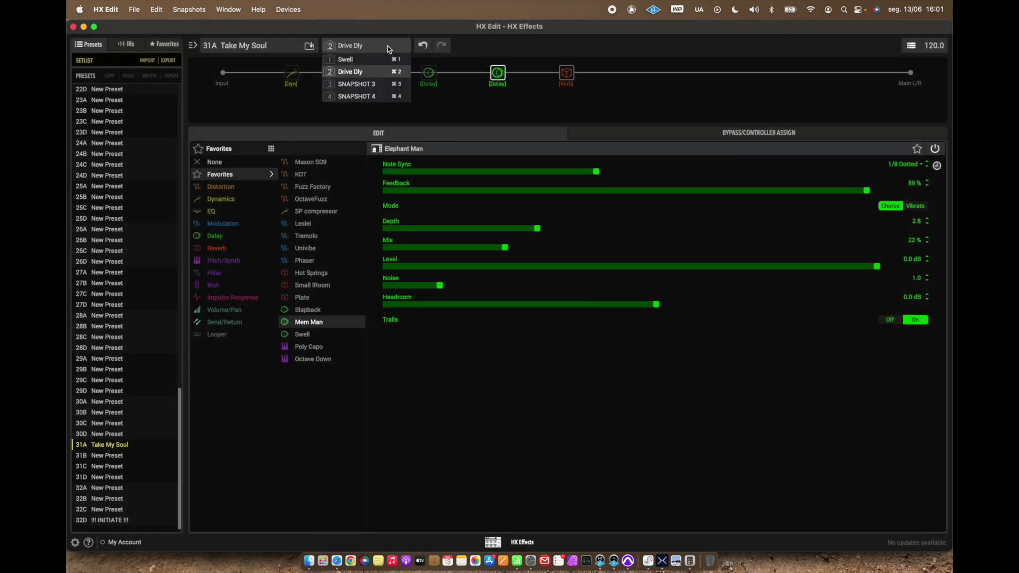
click(386, 88)
key(super+Tab)
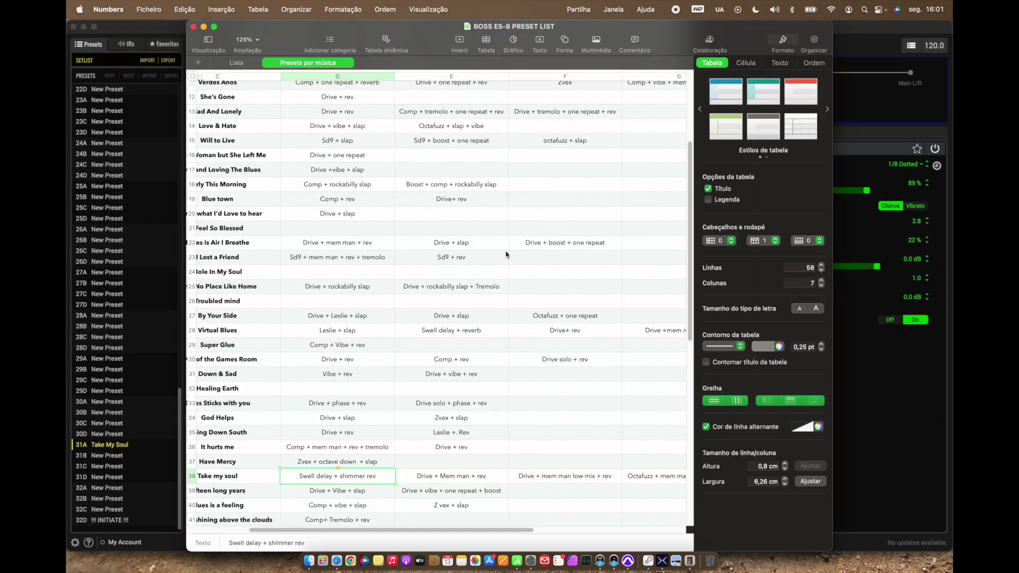
scroll(565, 487, right, 3)
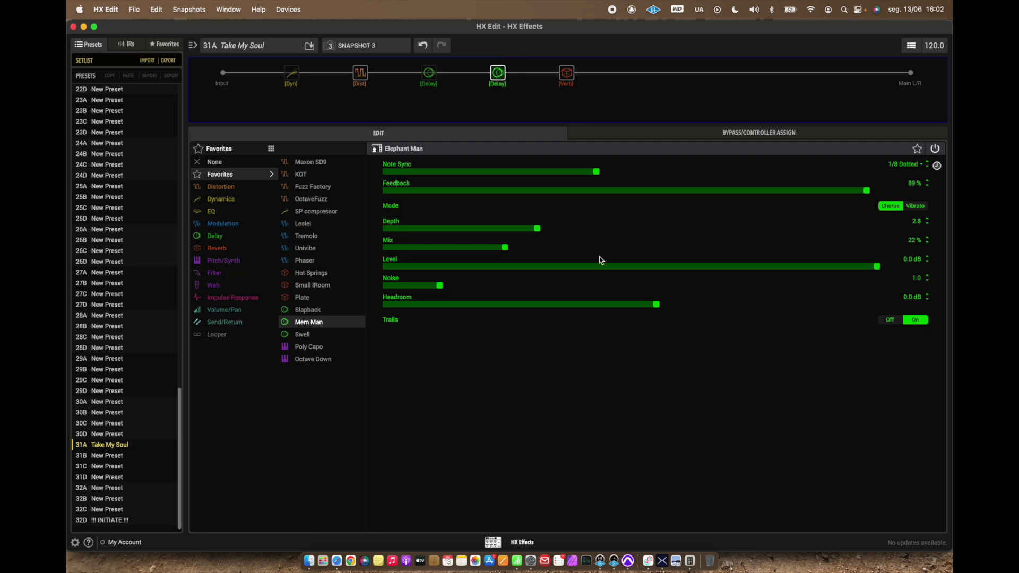
- Try assigning the Mem Man delay's Feedback to Snapshots, and clear that assignment
right_click(434, 191)
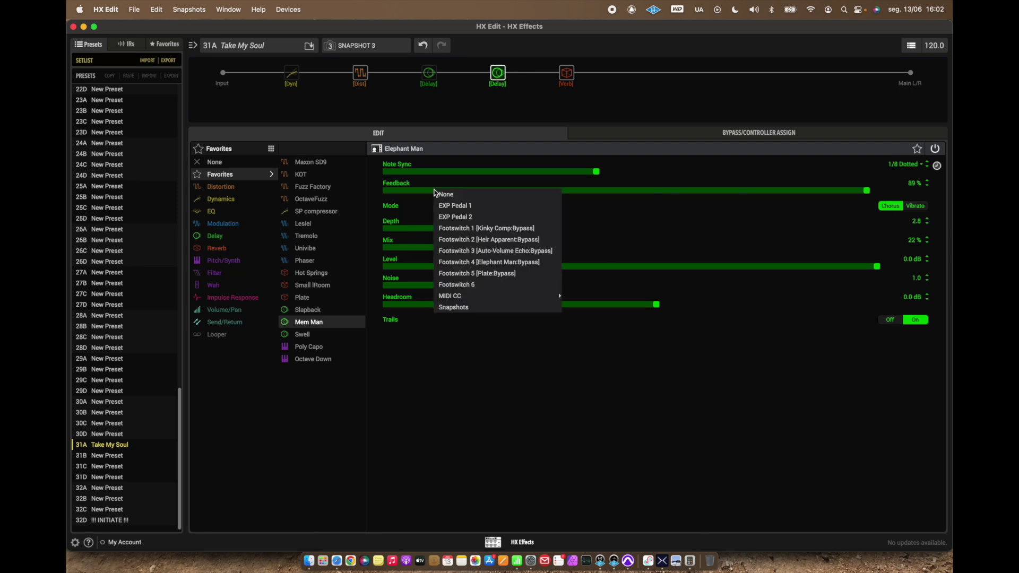
click(453, 309)
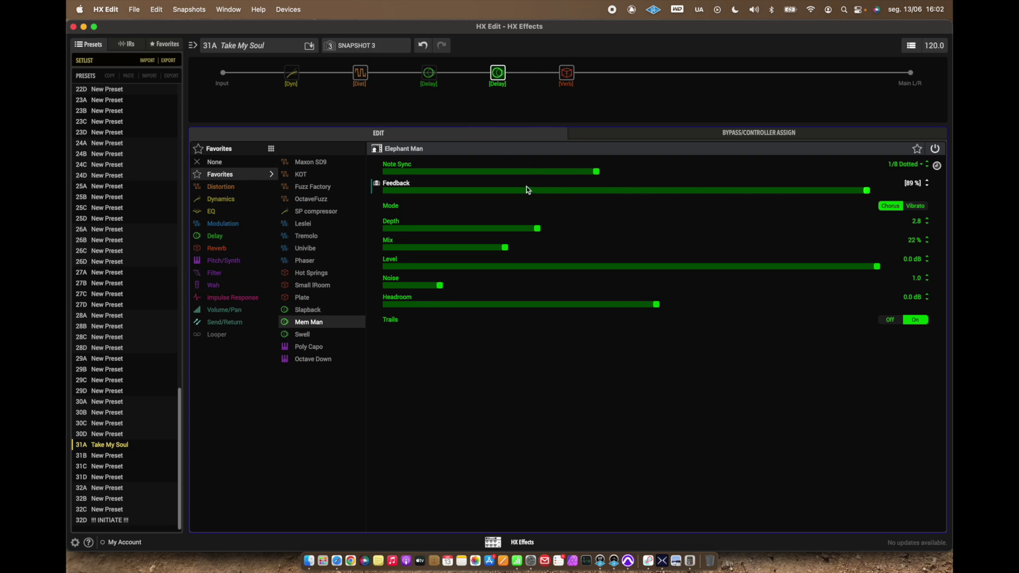
right_click(412, 192)
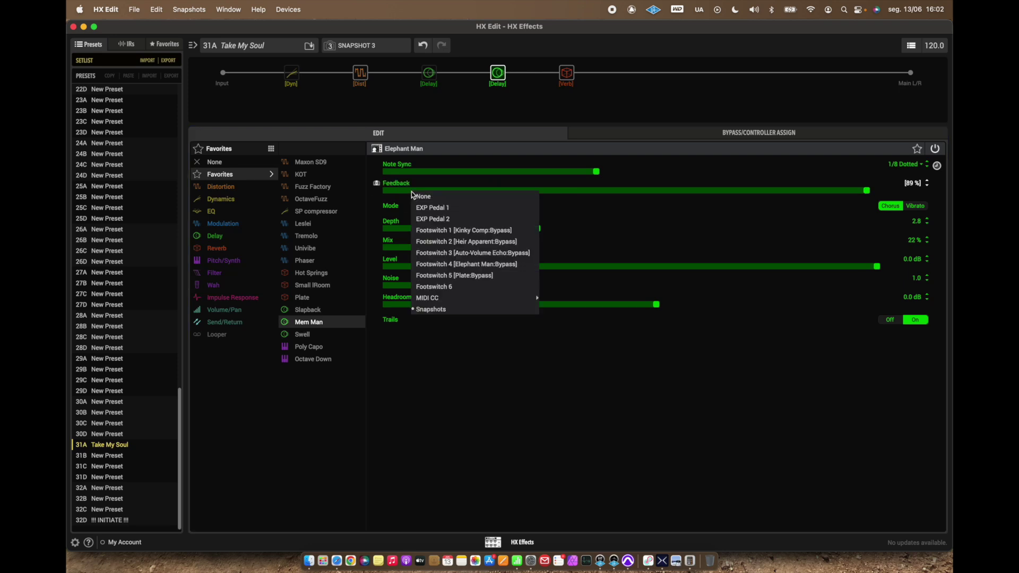
click(464, 309)
right_click(444, 189)
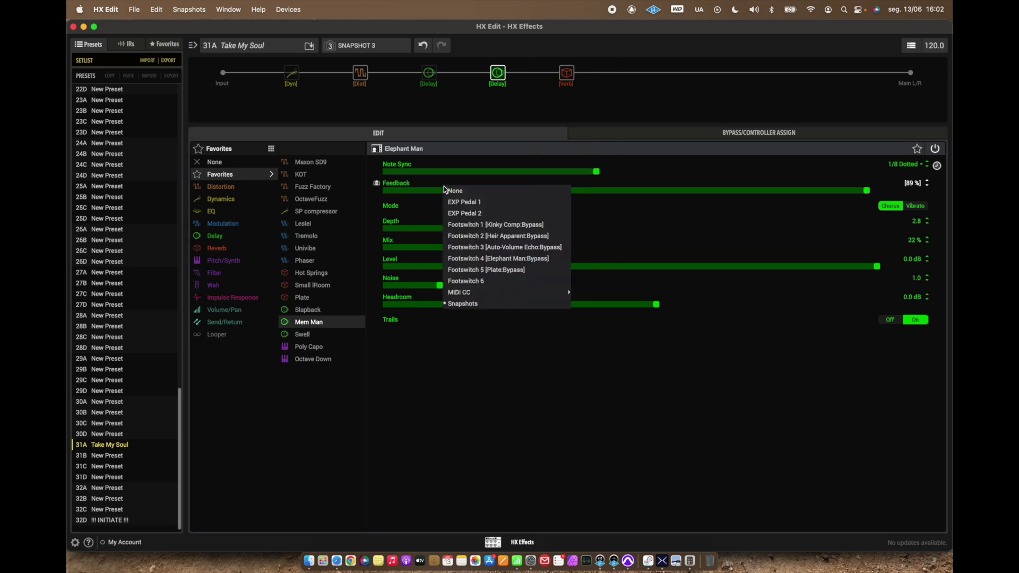
click(485, 192)
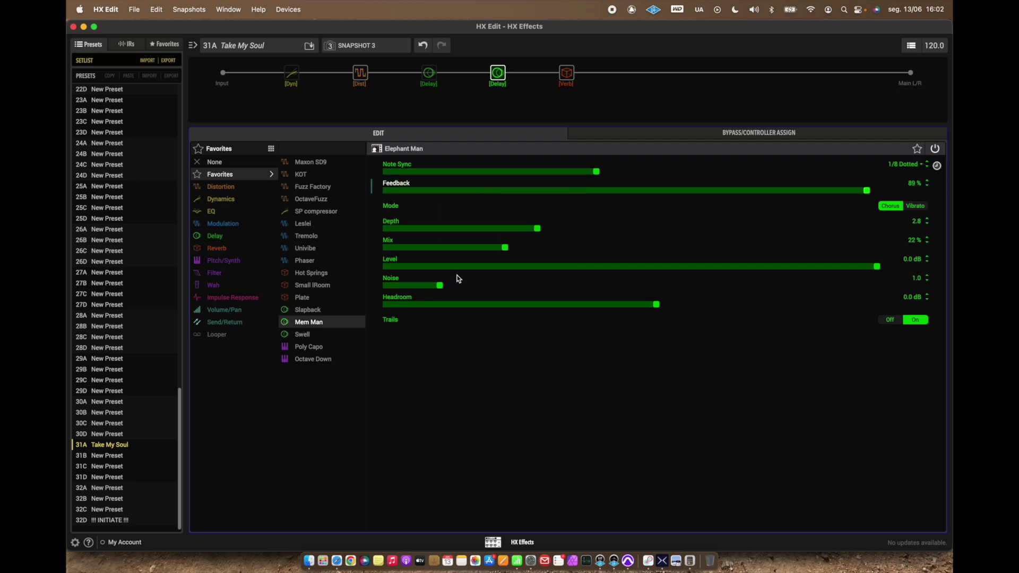
- Assign the Mem Man delay's Mix parameter to Snapshots control
right_click(437, 250)
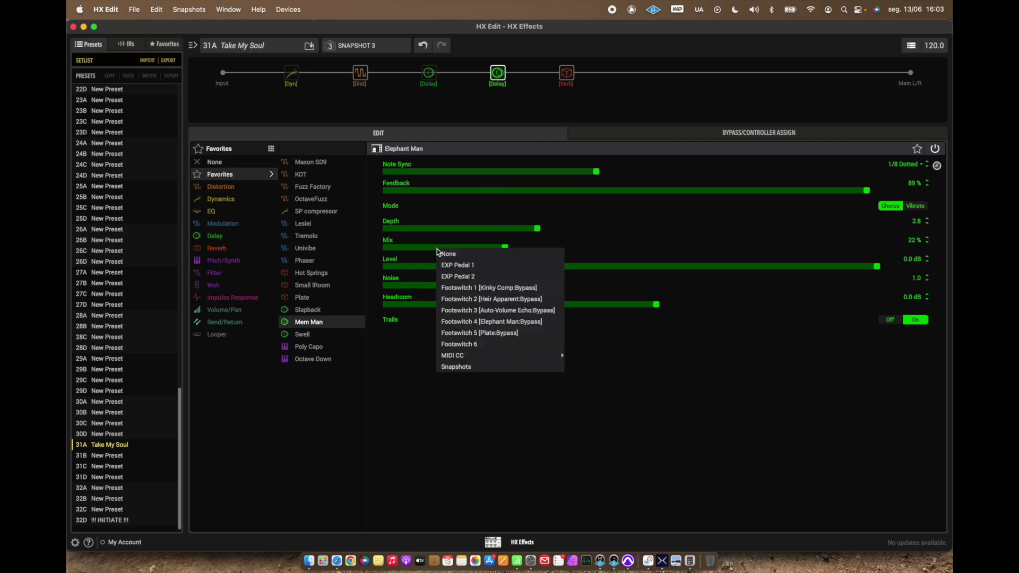
click(478, 366)
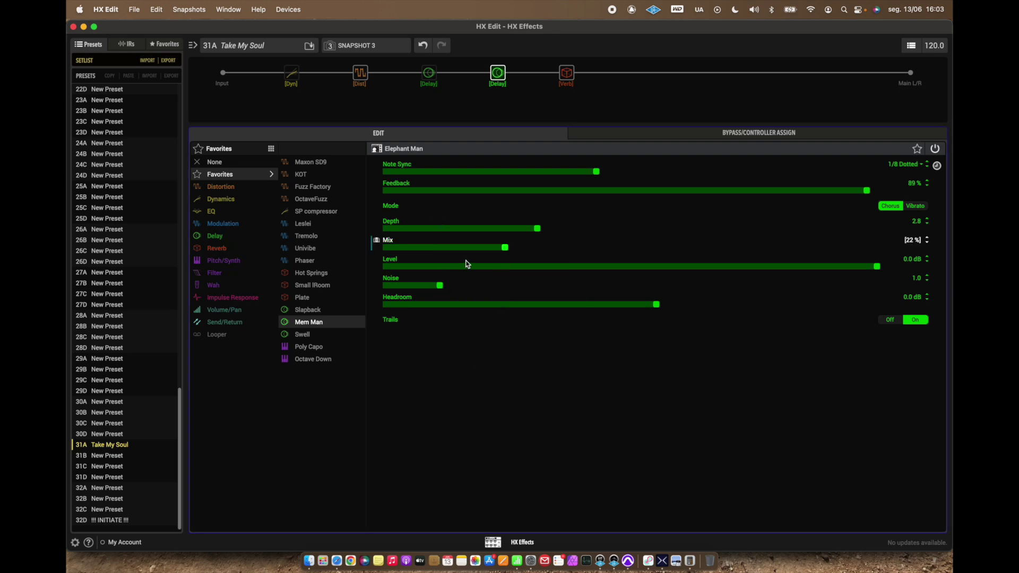
- Set the Mem Man delay's Mix to 14% for snapshot 3 and bypass the Plate reverb while adjusting it
drag(504, 250, 415, 251)
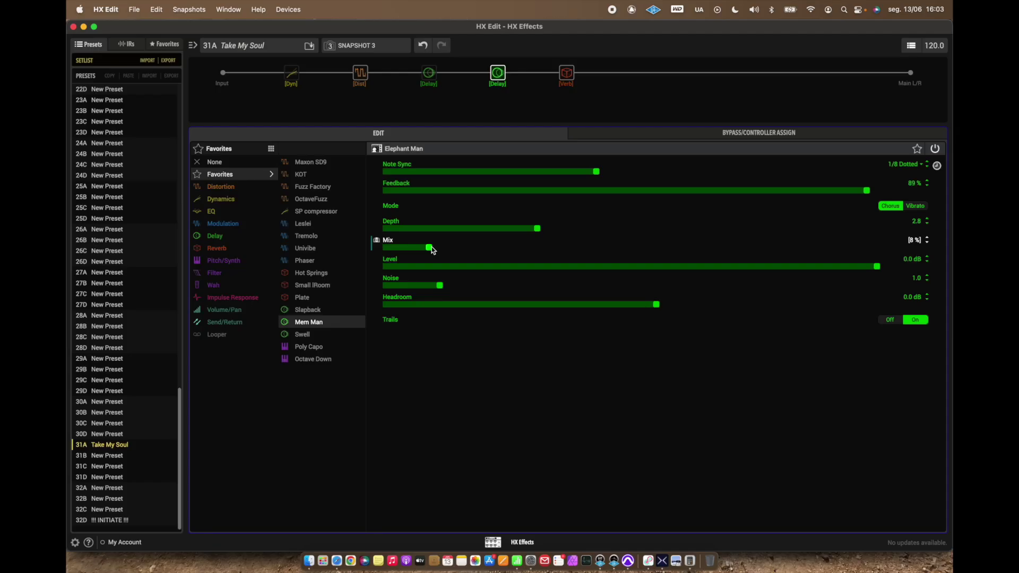
drag(421, 248, 448, 248)
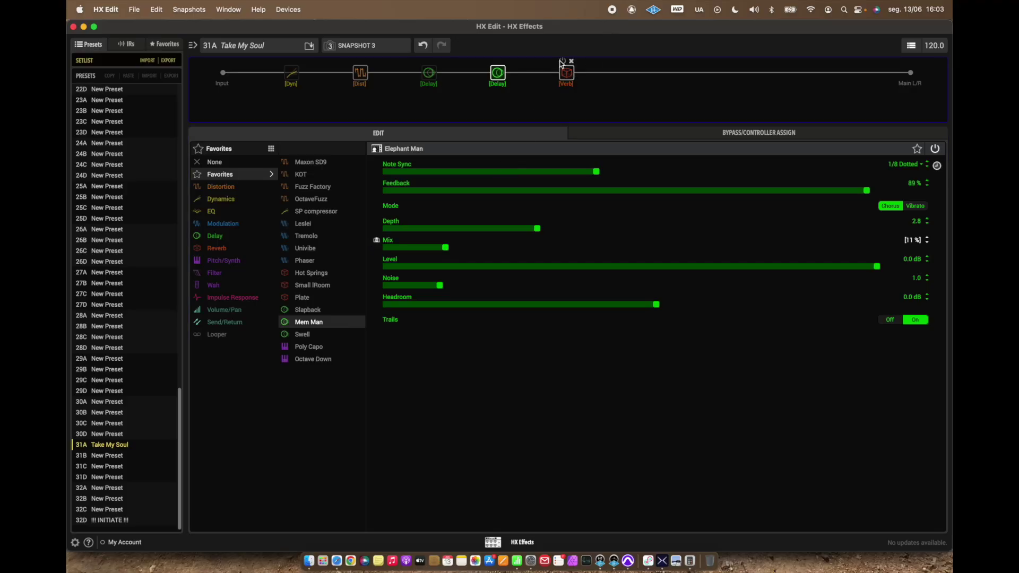
click(562, 62)
click(461, 247)
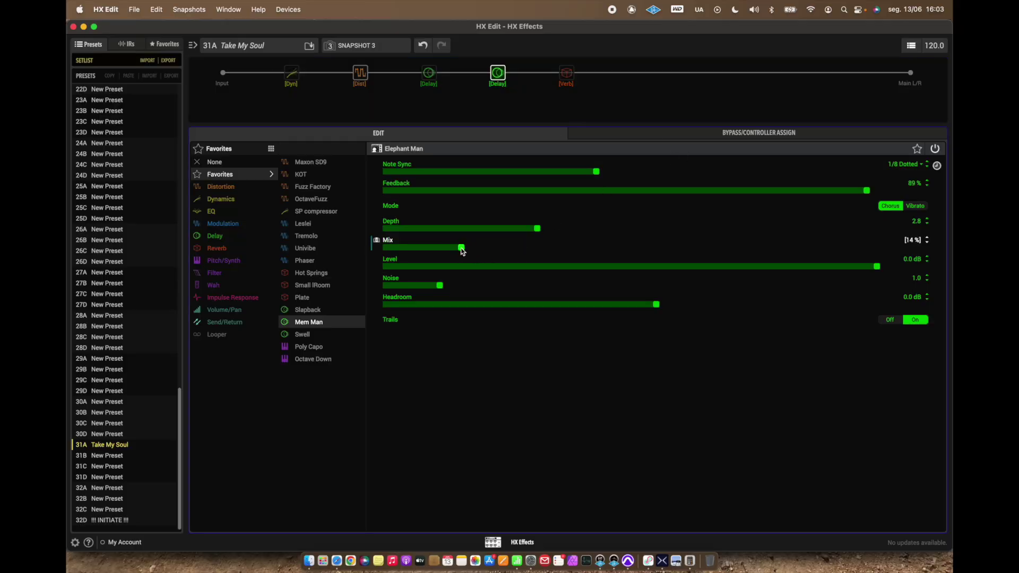
- Assign the Mem Man delay's Feedback to Snapshots control and set it to 54% for snapshot 3
right_click(405, 187)
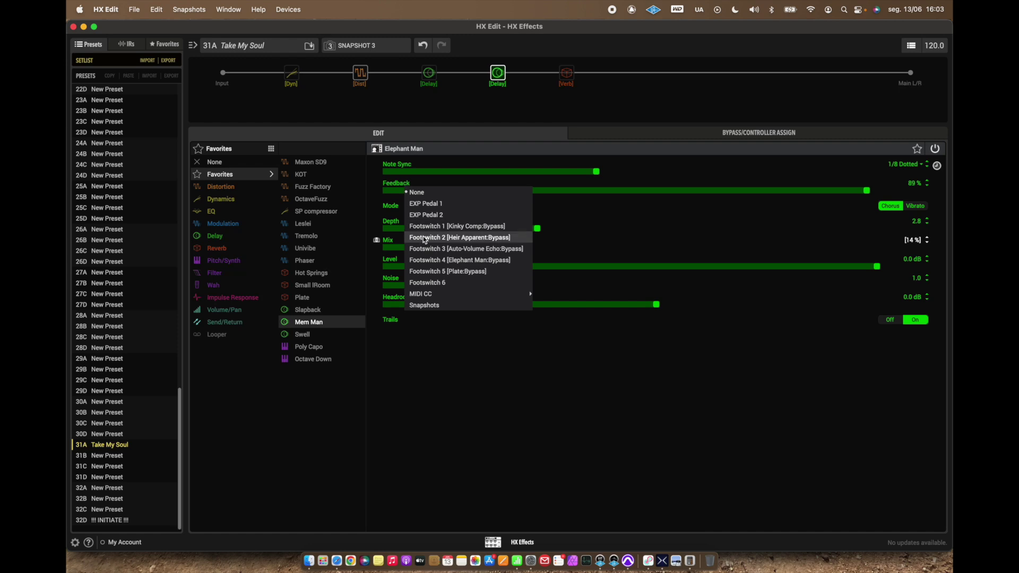
click(440, 301)
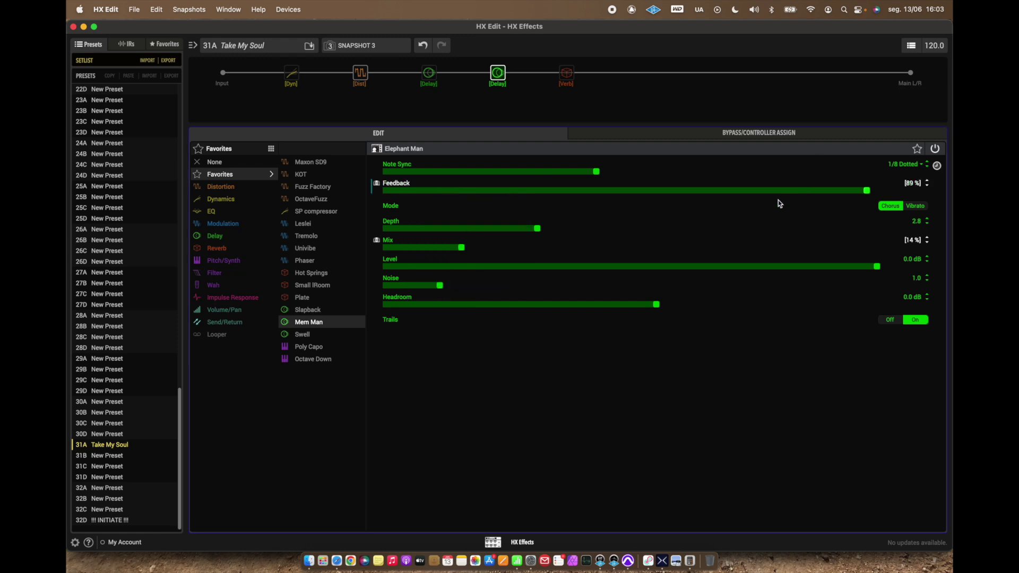
drag(743, 191, 678, 191)
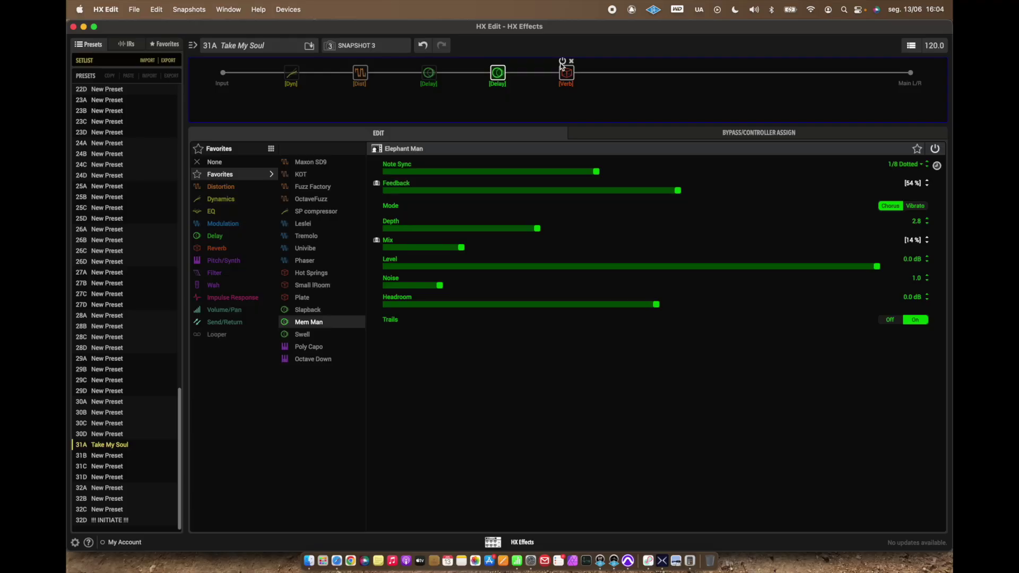
- Assign the Plate reverb's Mix to Snapshots control at 34% and save the preset to slot 31A
click(566, 74)
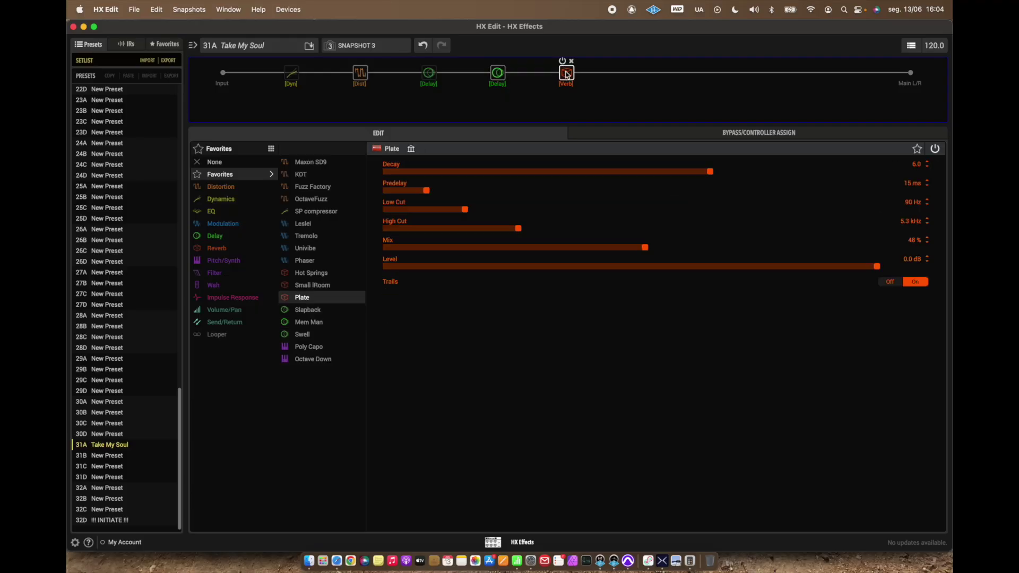
right_click(522, 247)
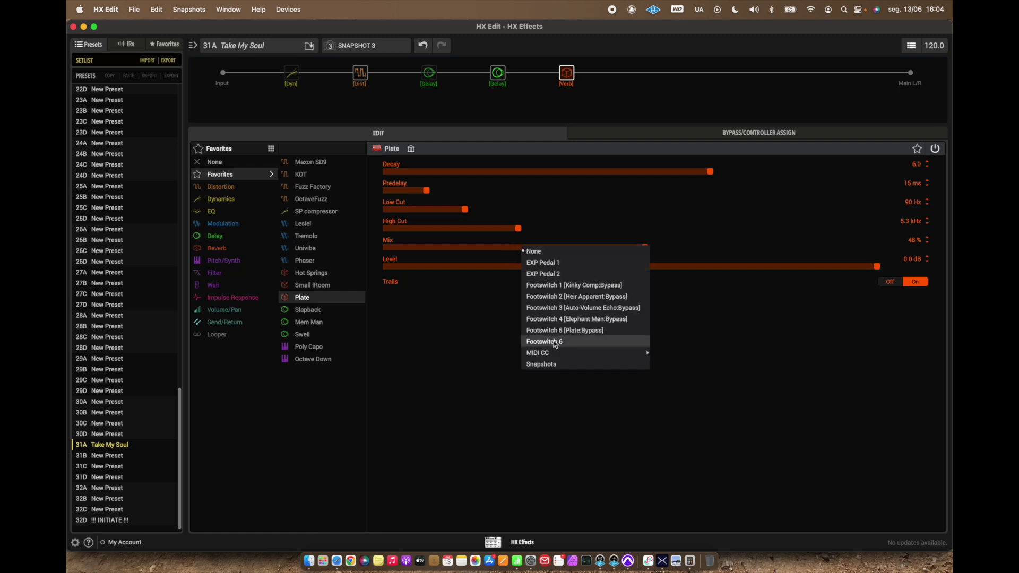
click(546, 364)
drag(566, 247, 570, 247)
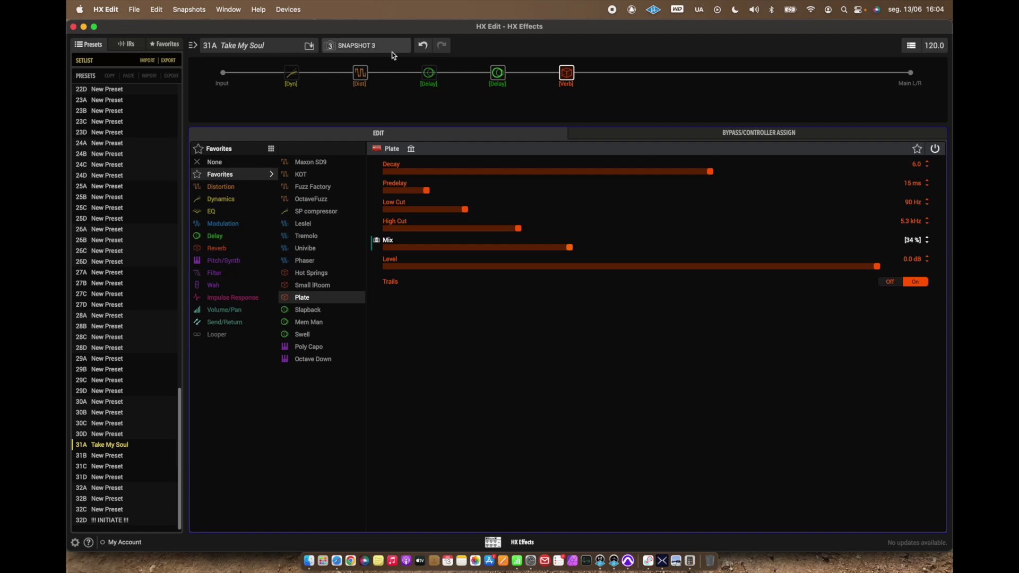
click(311, 45)
key(Return)
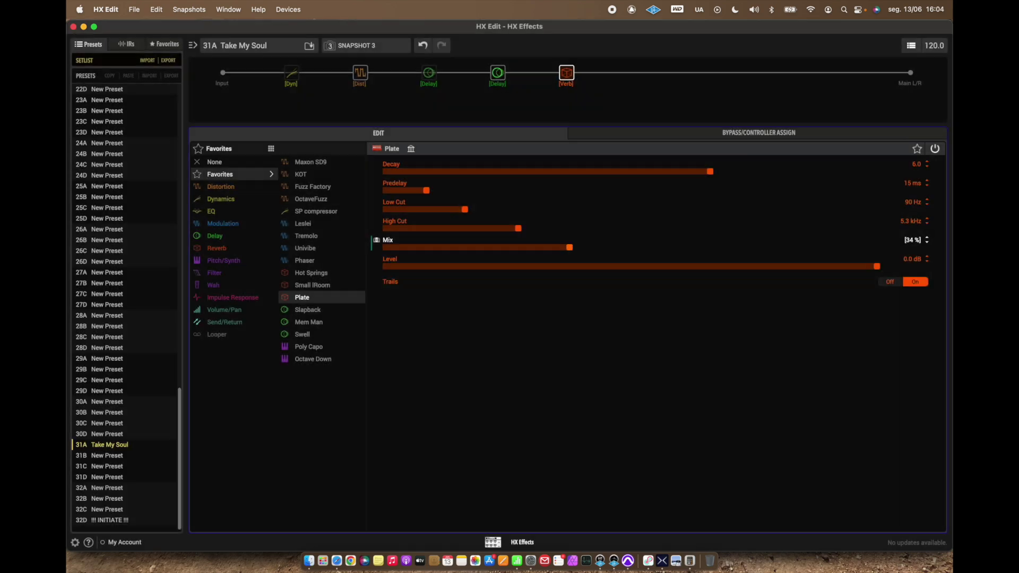
- Switch to snapshot 4 and check its effects in the Take My Soul row of the Numbers preset list
click(360, 45)
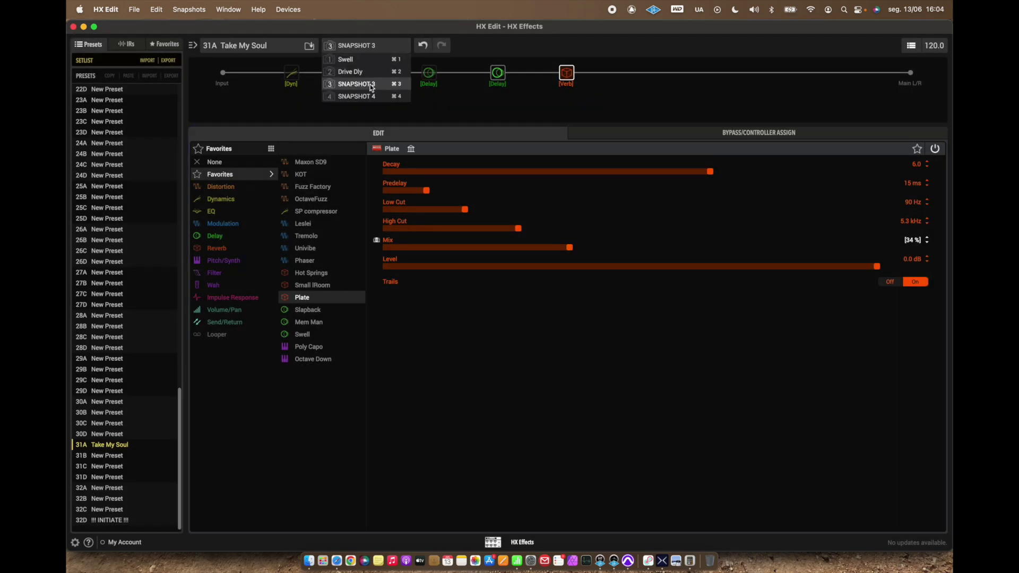
click(360, 96)
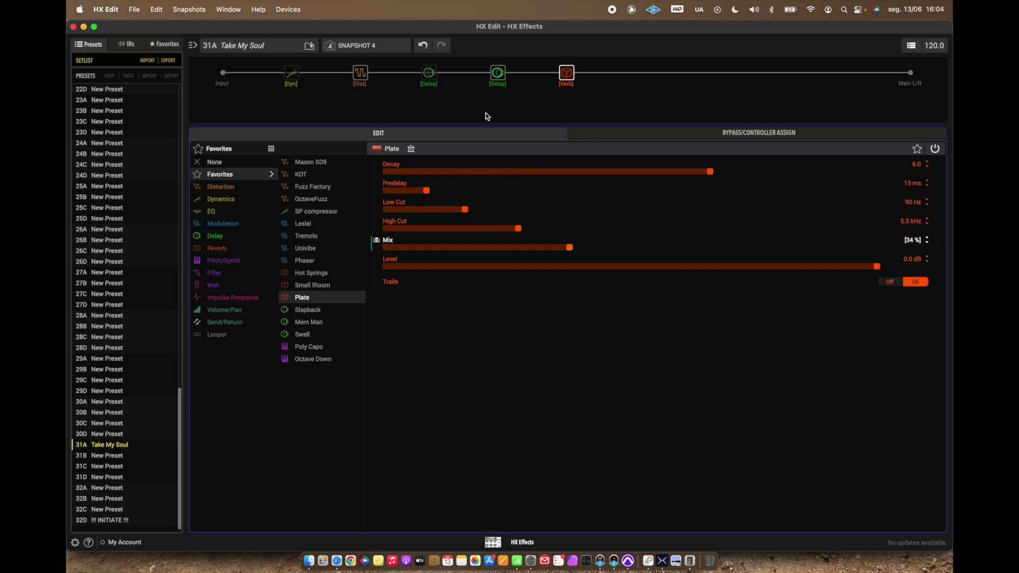
key(super+Tab)
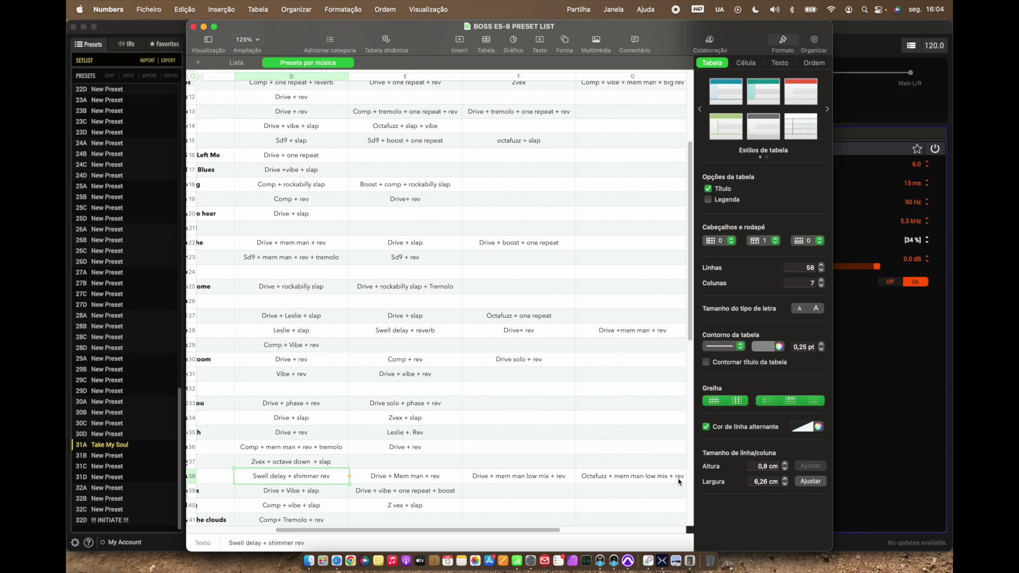
key(super+Tab)
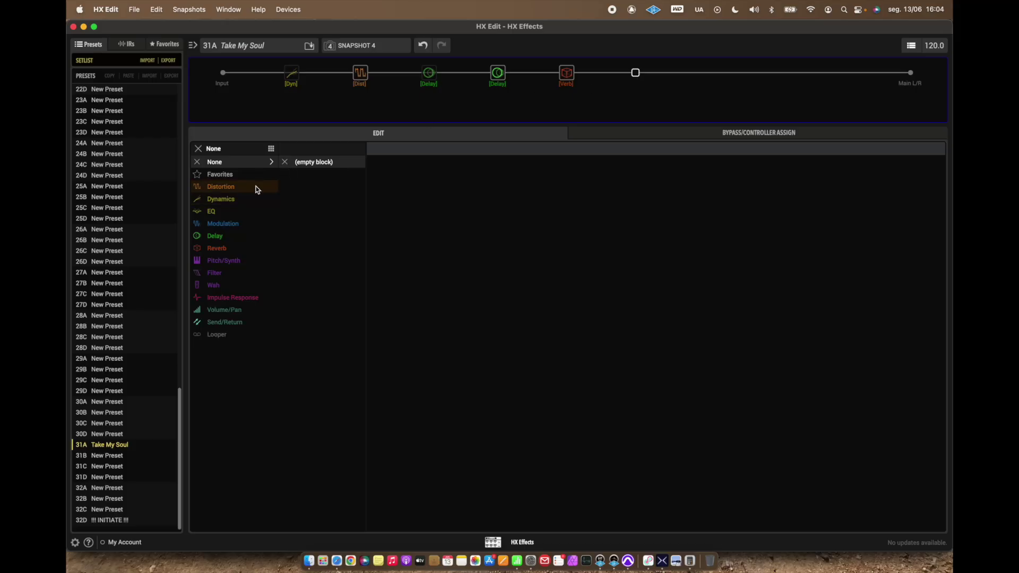
- Add the OctaveFuzz favorite, move it between the compressor and the KOT drive, and bypass the KOT
click(253, 175)
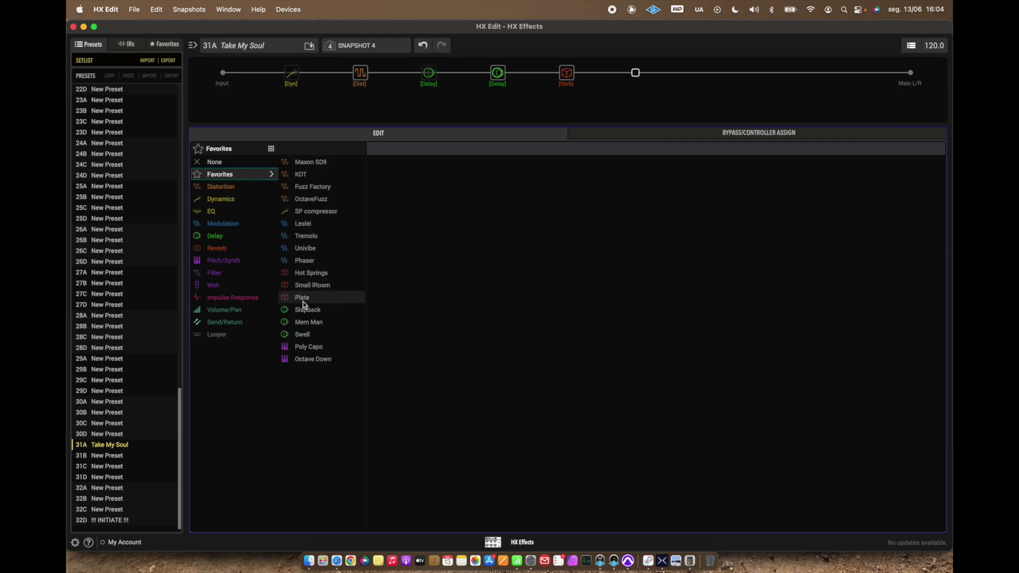
click(343, 204)
drag(635, 73, 334, 78)
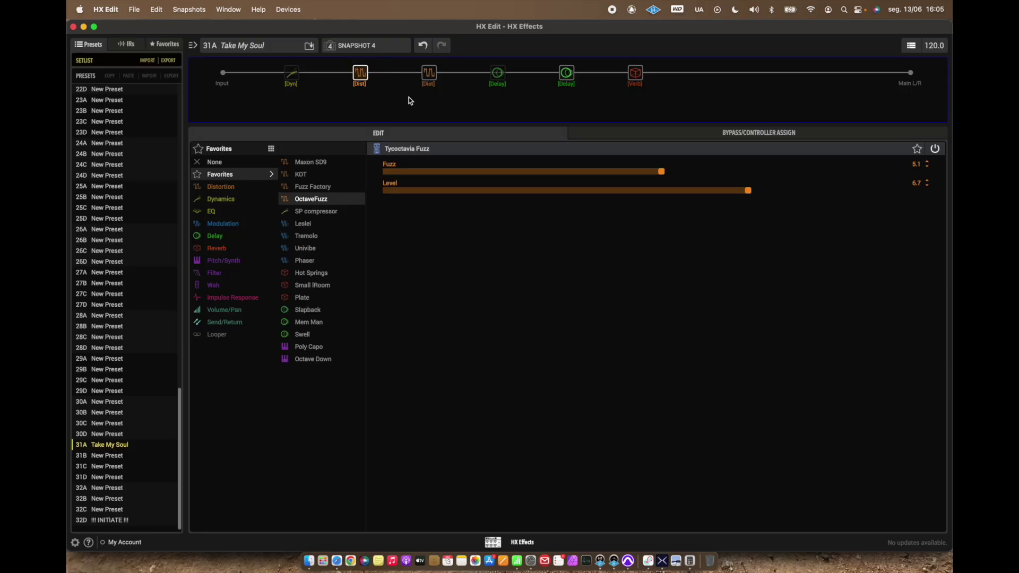
click(426, 62)
- Set the Plate reverb's Mix to 21% for snapshot 4 and turn the KOT drive back on
mouse_move(647, 76)
click(635, 74)
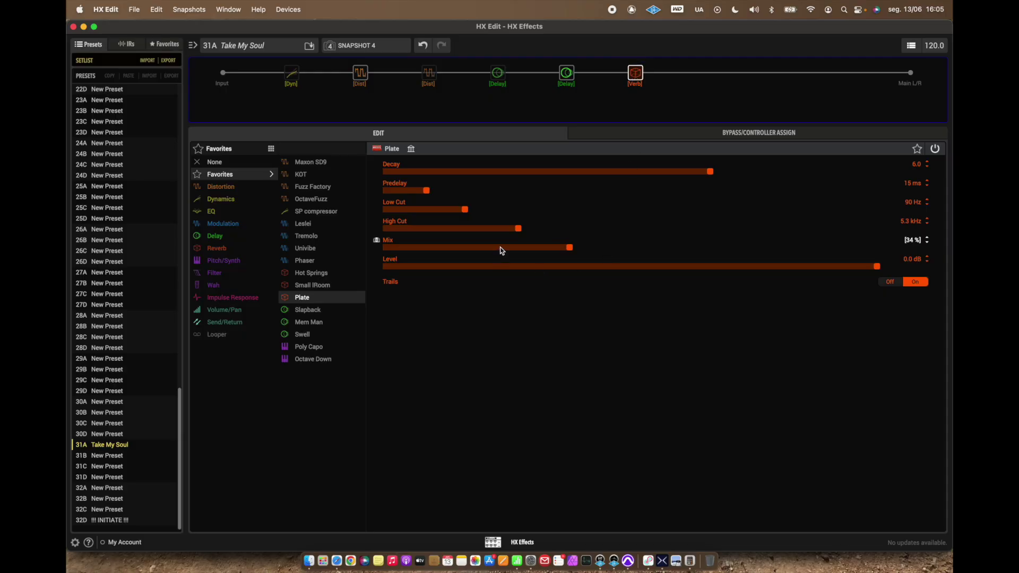
click(501, 247)
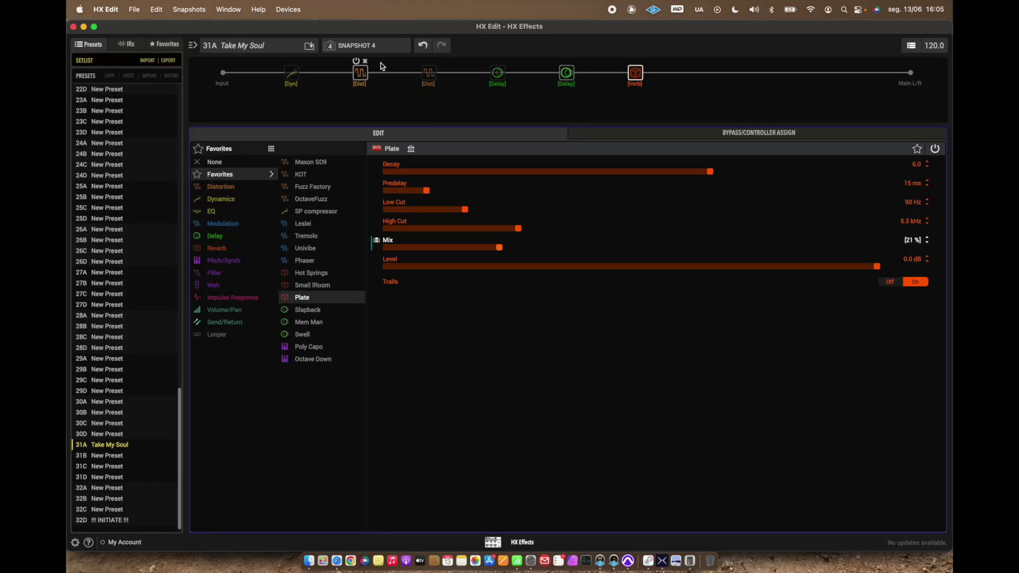
click(427, 66)
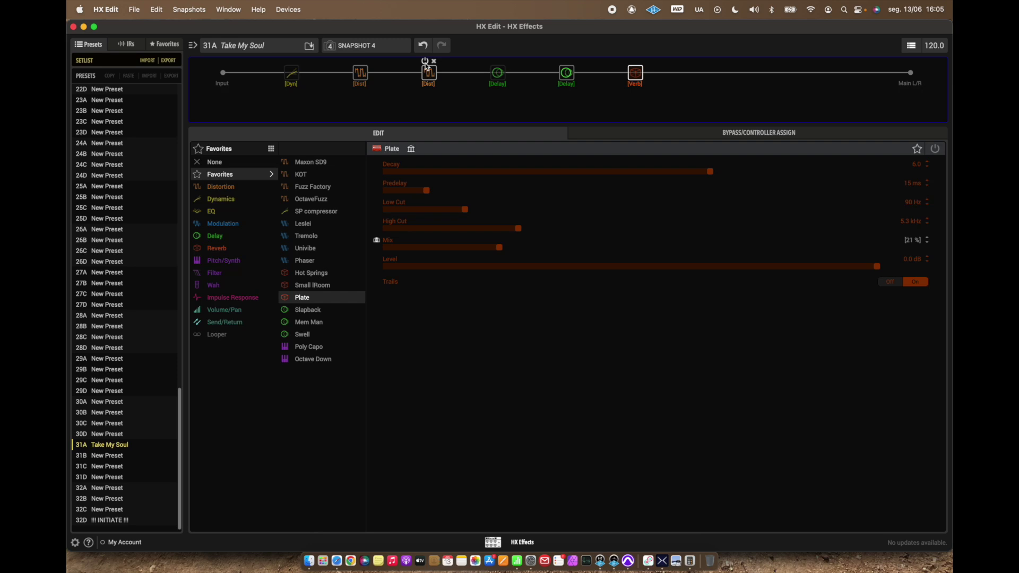
click(433, 80)
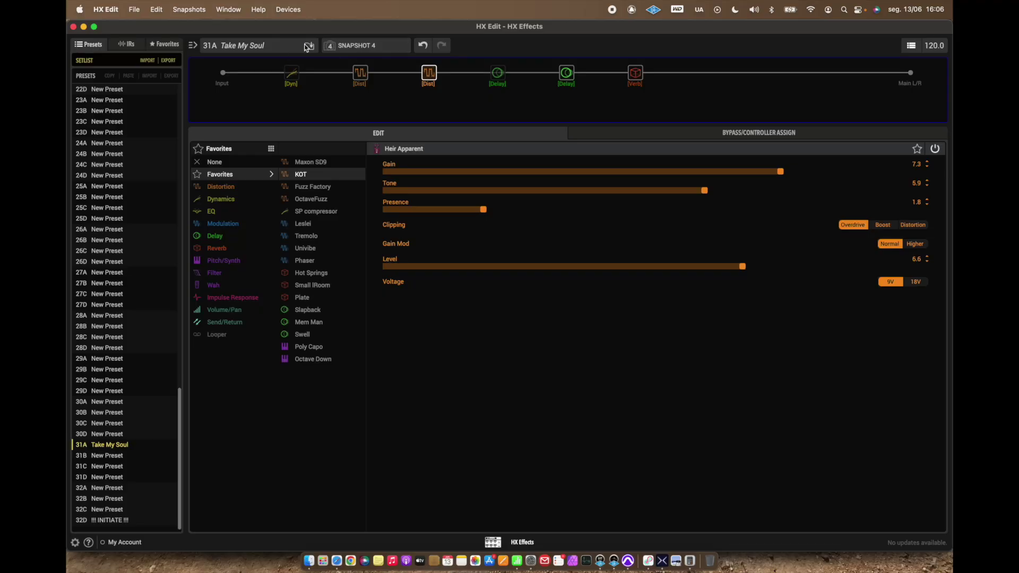
- Save the preset to slot 31A and copy it into slot 01A, overwriting Gtr Starter
click(308, 46)
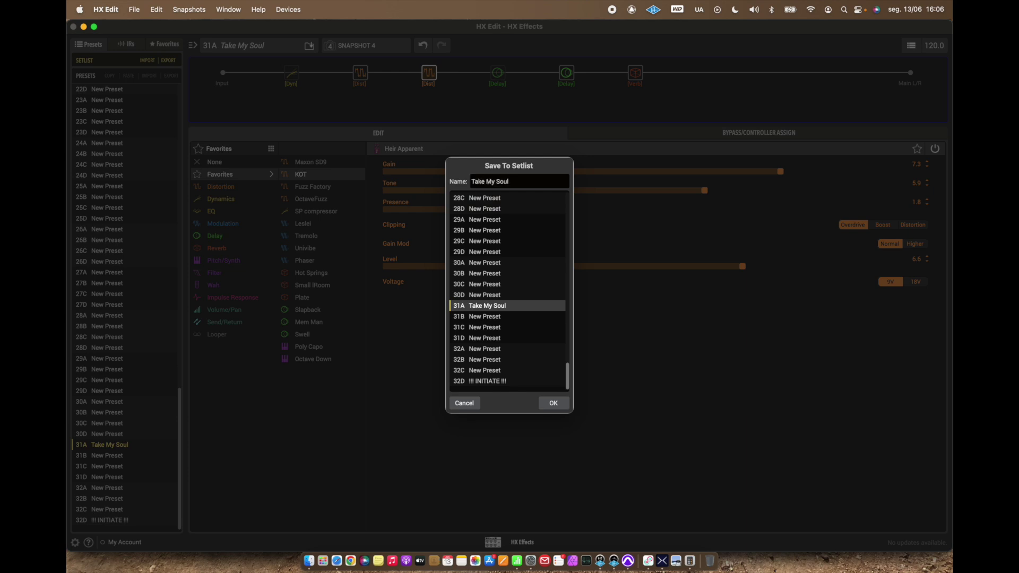
key(Return)
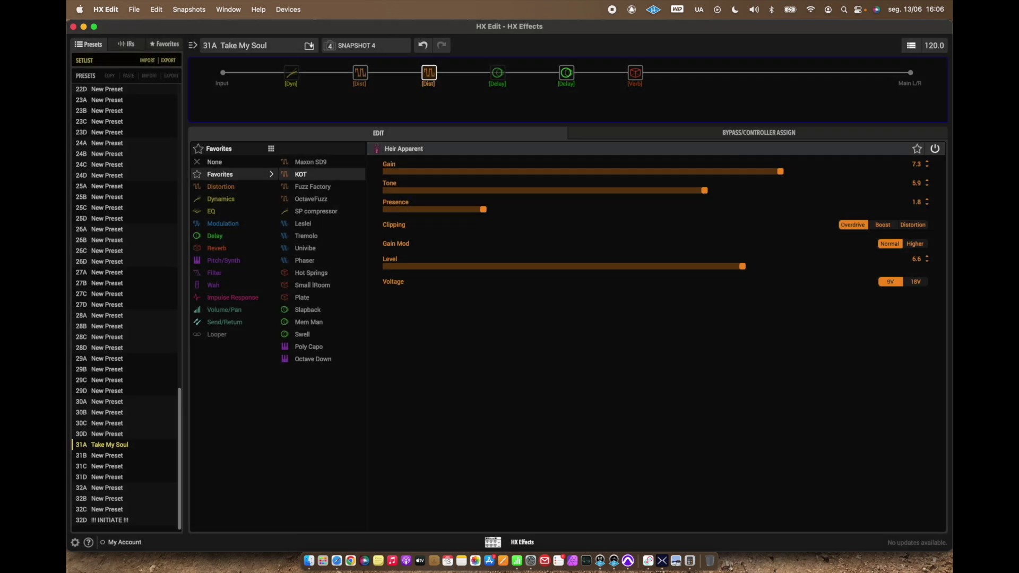
click(106, 447)
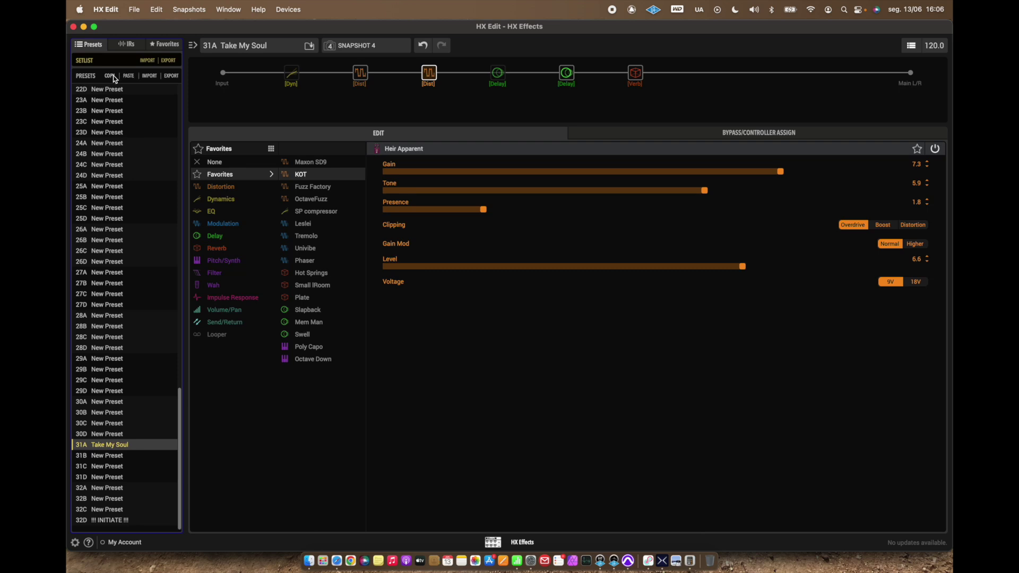
scroll(116, 180, up, 15)
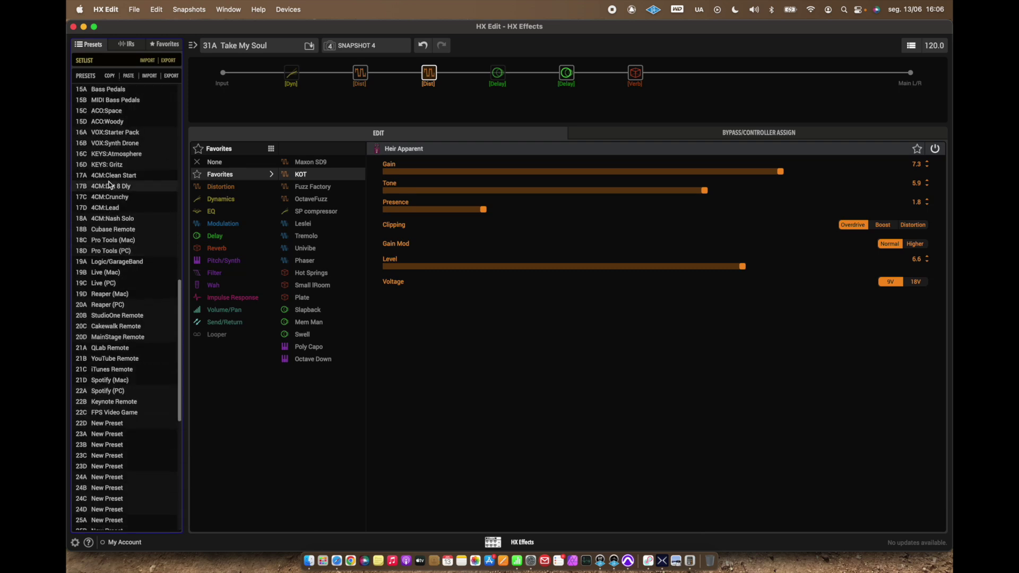
scroll(109, 184, up, 12)
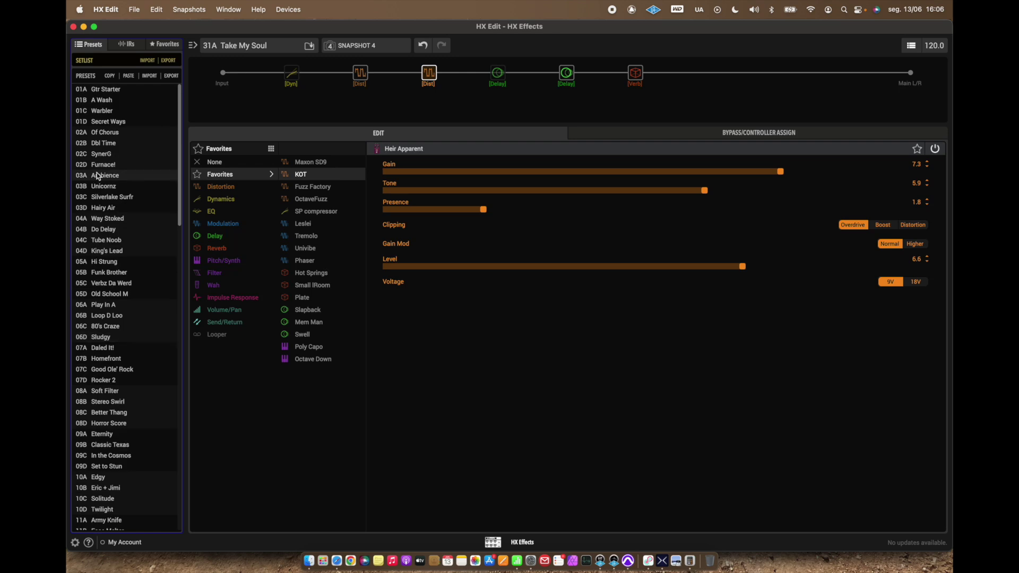
click(100, 88)
click(129, 76)
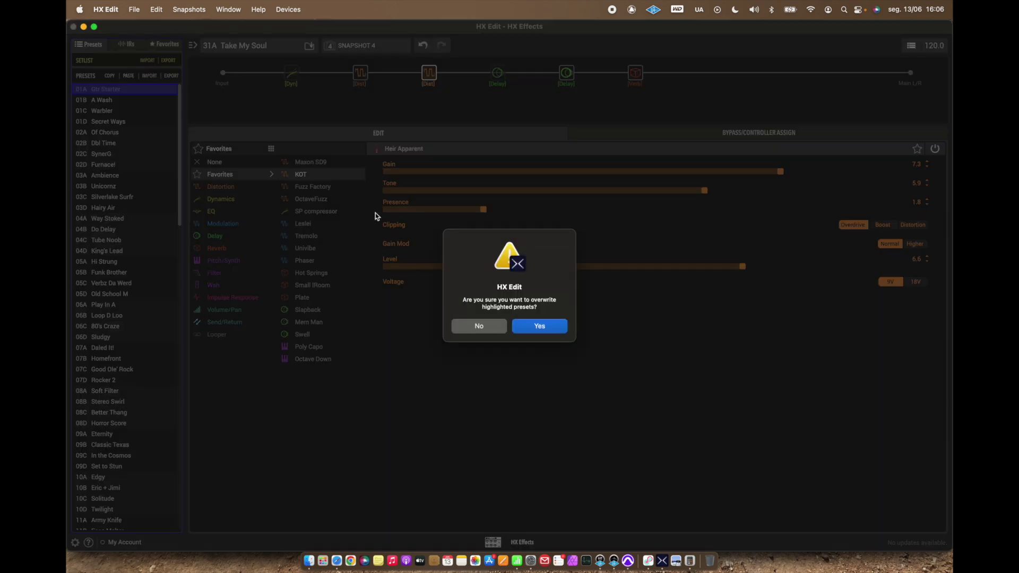
click(554, 330)
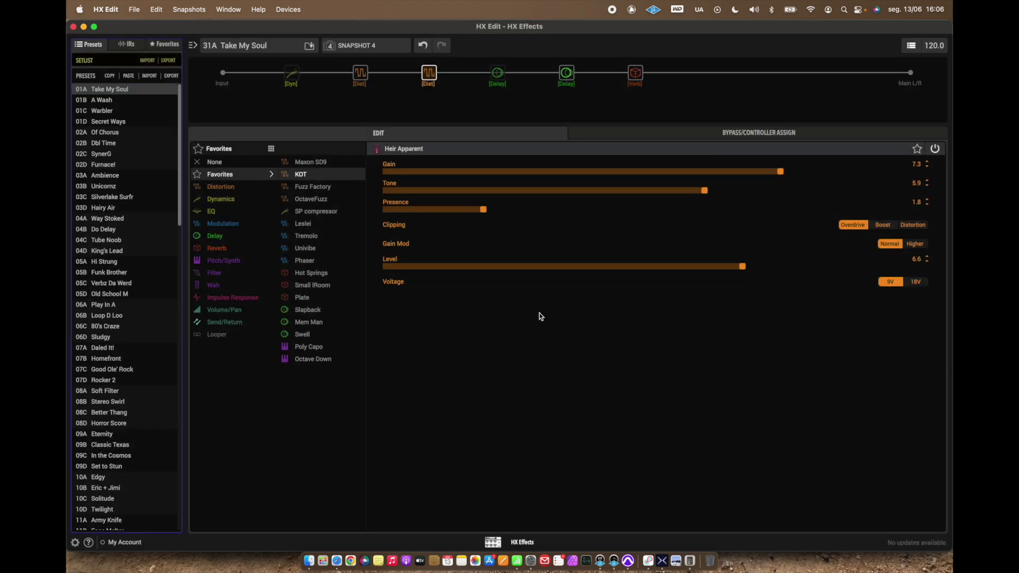
double_click(119, 90)
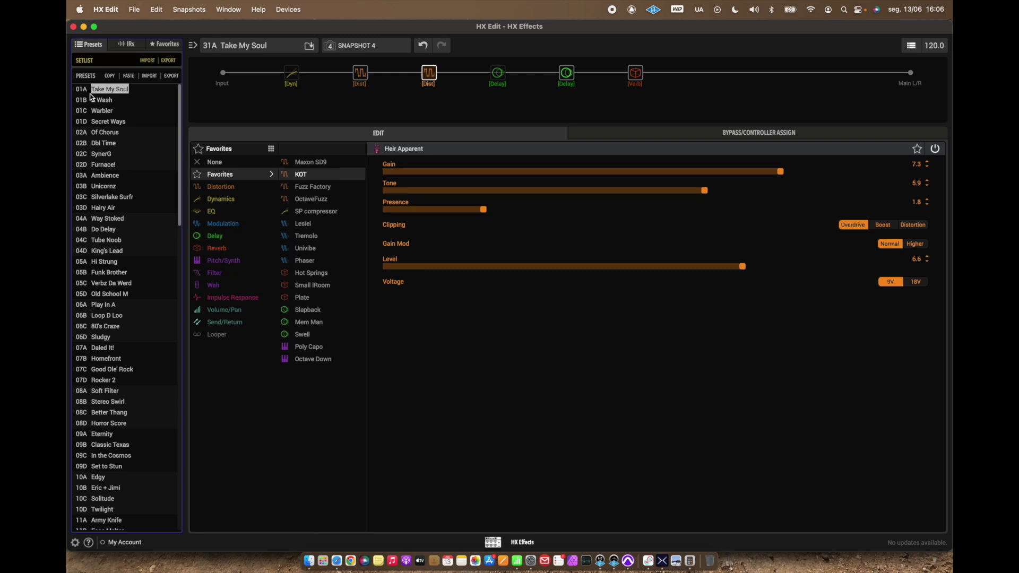
- Rename snapshot 4 to Octafuzz and save the Take My Soul preset to slot 31A
click(385, 47)
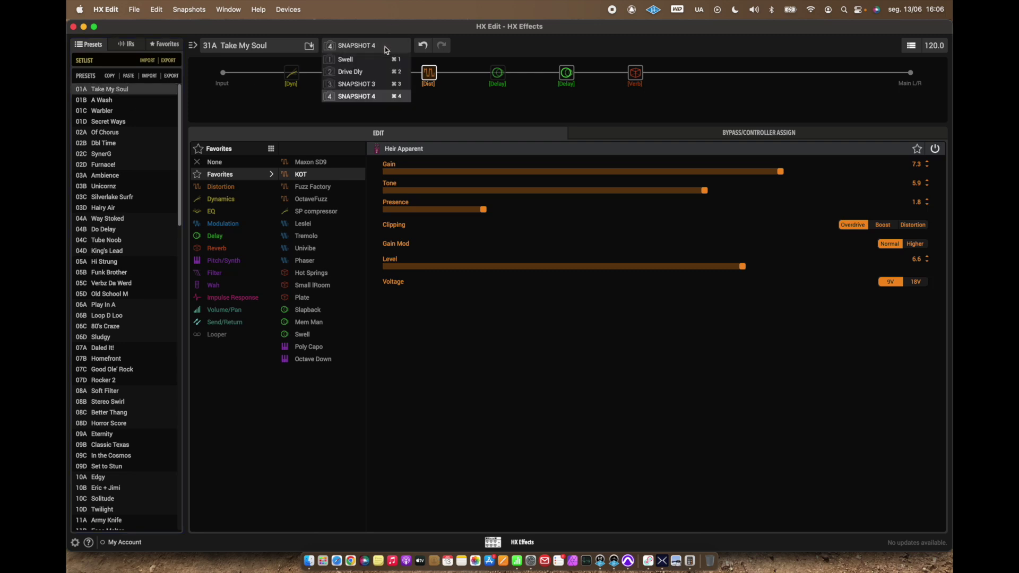
click(386, 45)
text(Octafuzz)
key(Return)
click(310, 46)
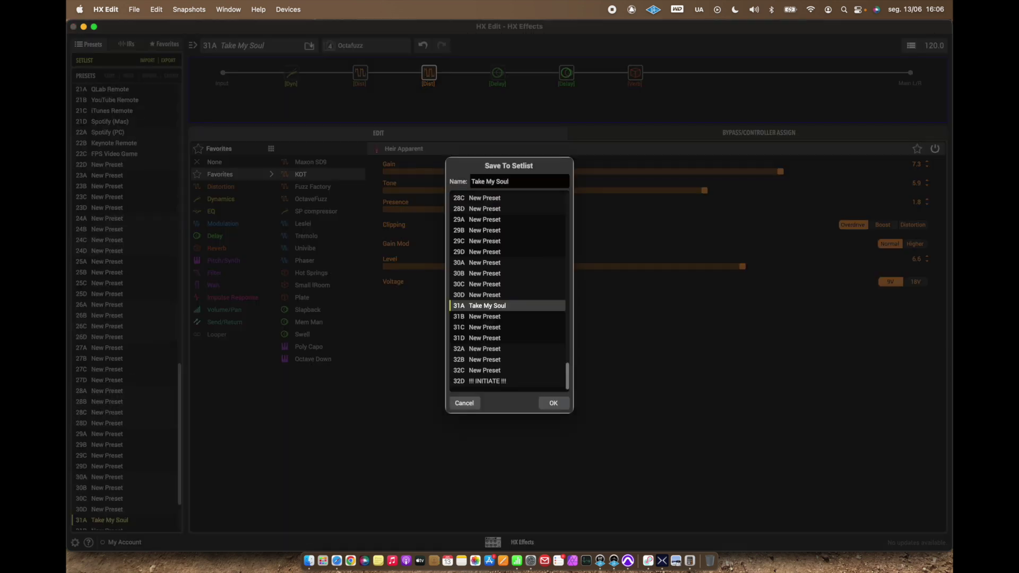
key(Return)
scroll(390, 42, up, 3)
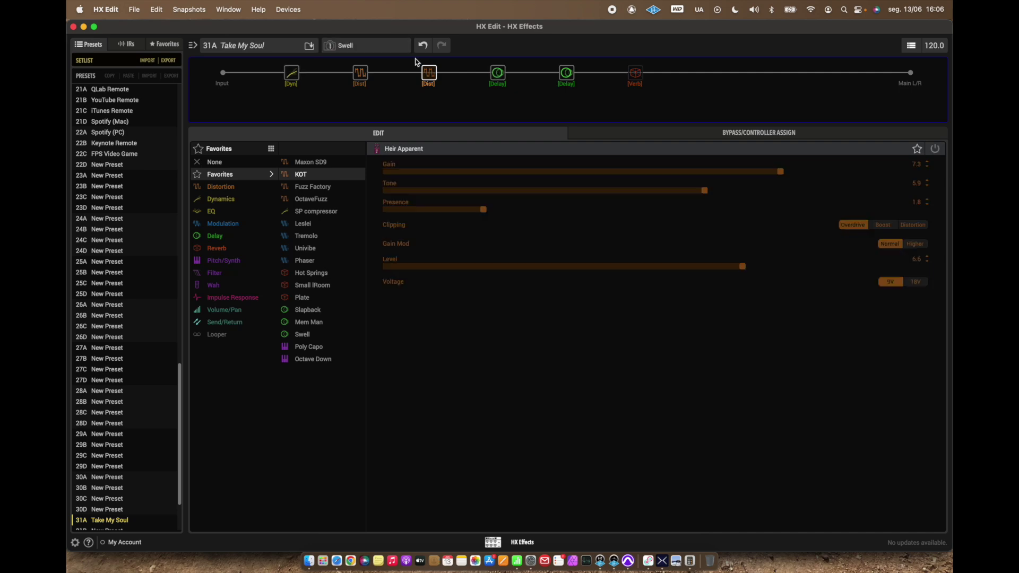